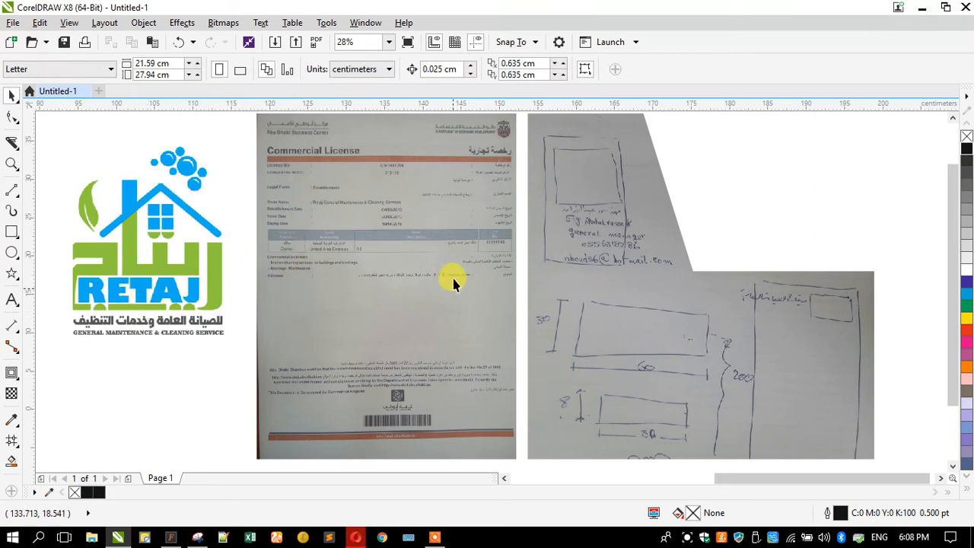
Examine the RETAJ logo bitmap up close, checking the quality of its lettering and tagline
{"action": "left_click", "coordinate": [177, 266]}
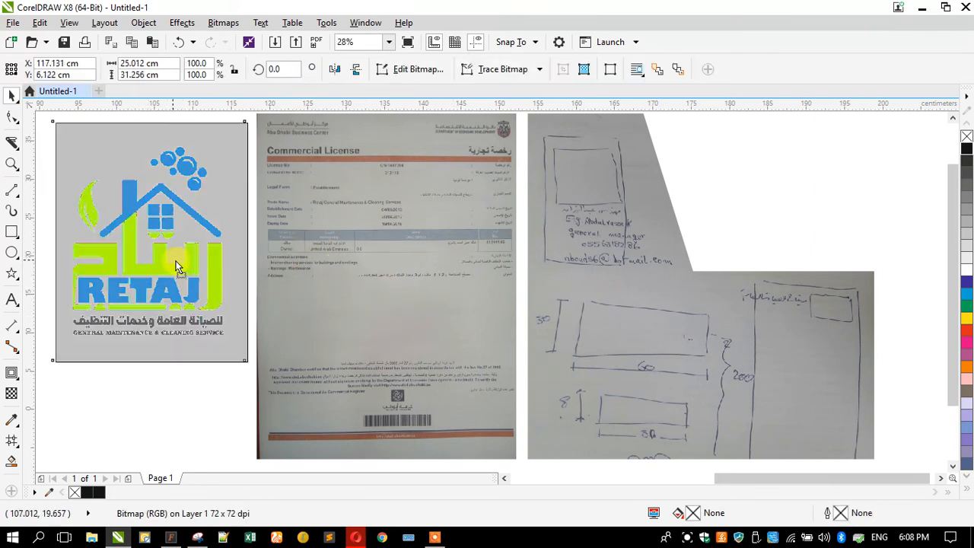
{"action": "left_click_drag", "start_coordinate": [178, 266], "coordinate": [187, 261]}
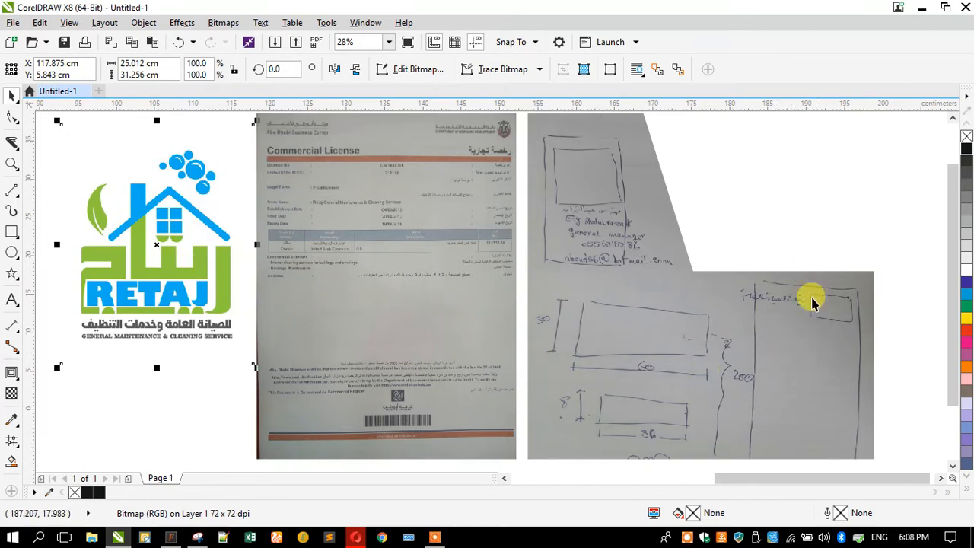
{"action": "left_click_drag", "start_coordinate": [166, 225], "coordinate": [162, 222]}
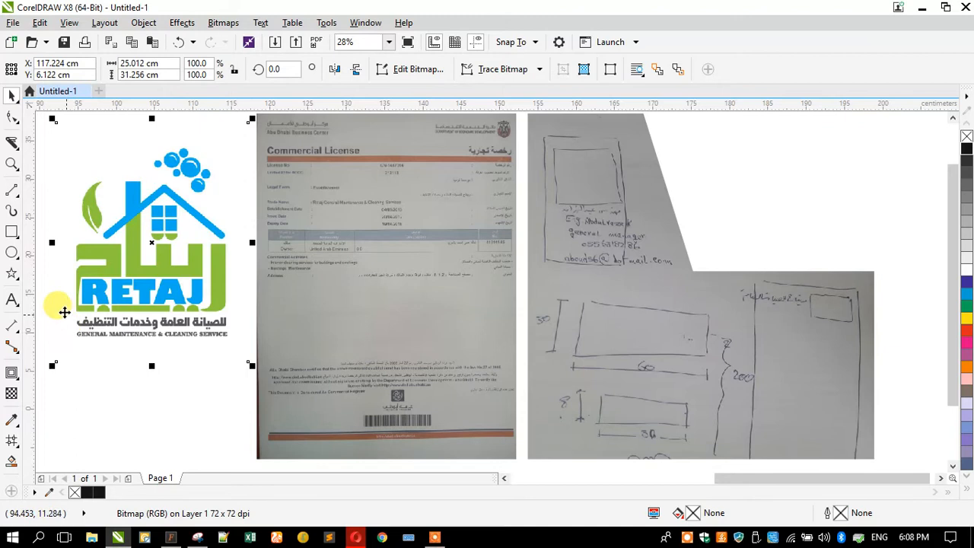
{"action": "scroll", "coordinate": [64, 311], "scroll_direction": "up", "scroll_amount": 4}
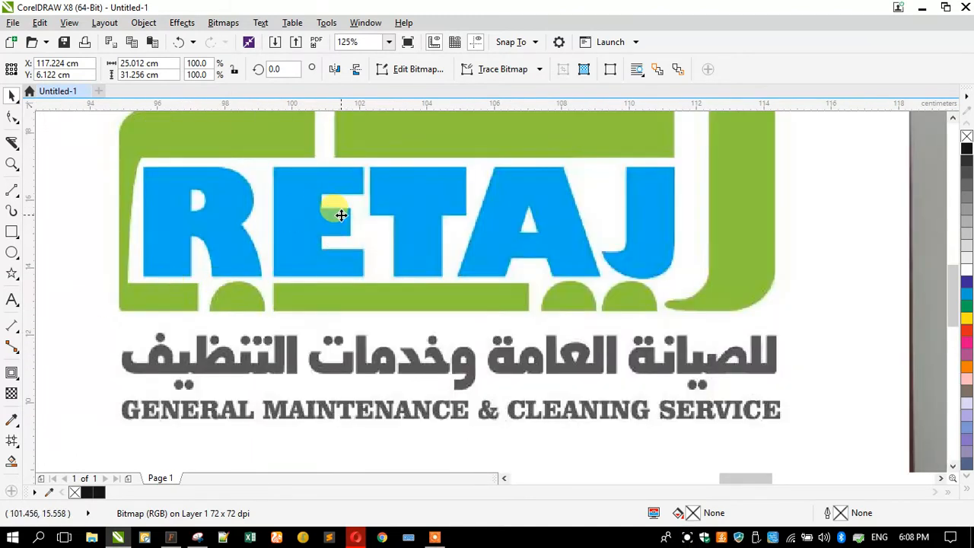
{"action": "scroll", "coordinate": [385, 283], "scroll_direction": "down", "scroll_amount": 2}
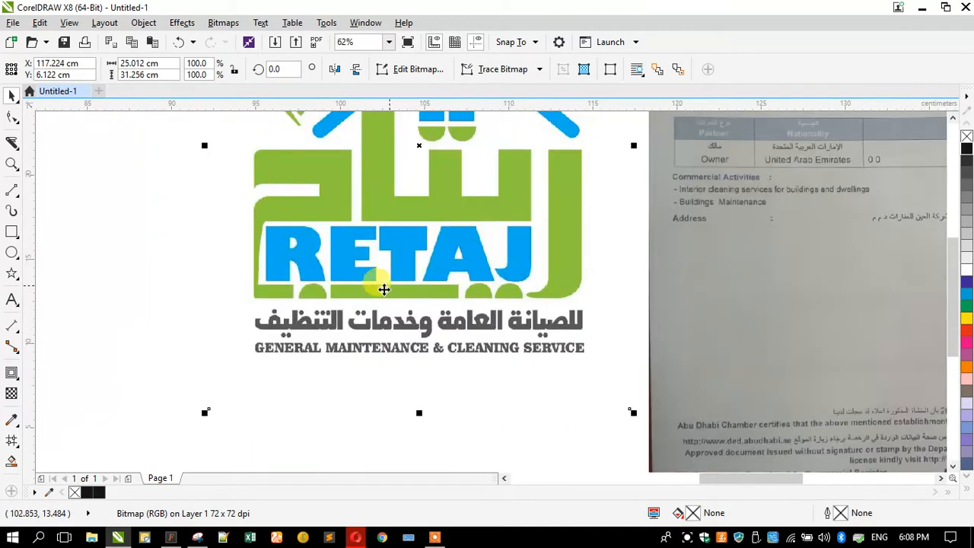
{"action": "scroll", "coordinate": [363, 329], "scroll_direction": "up", "scroll_amount": 2}
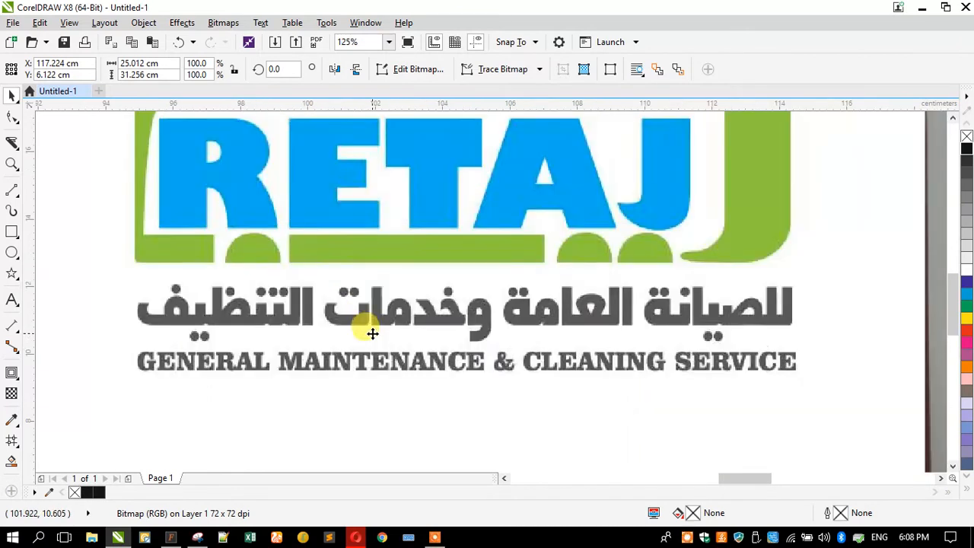
{"action": "scroll", "coordinate": [325, 365], "scroll_direction": "down", "scroll_amount": 3}
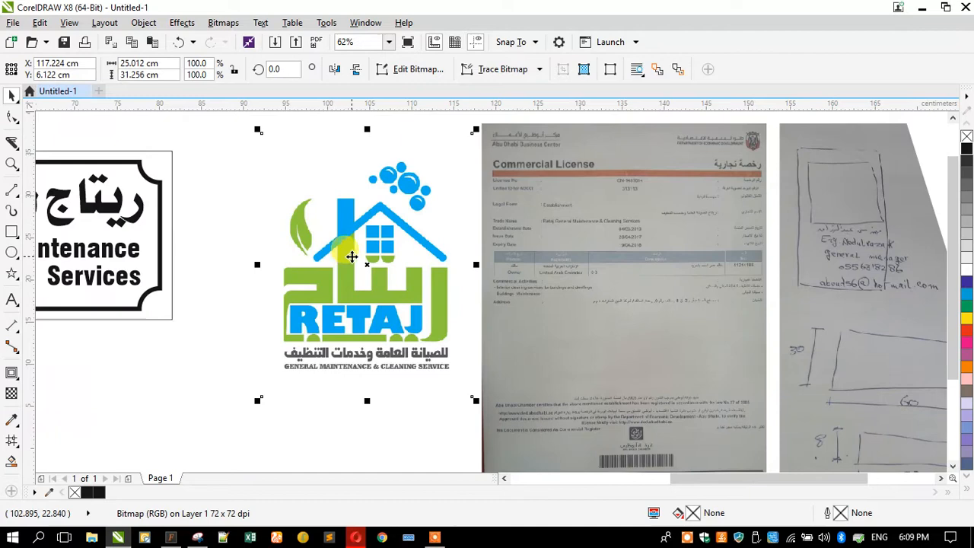
{"action": "scroll", "coordinate": [353, 256], "scroll_direction": "down", "scroll_amount": 2}
{"action": "left_click", "coordinate": [213, 305]}
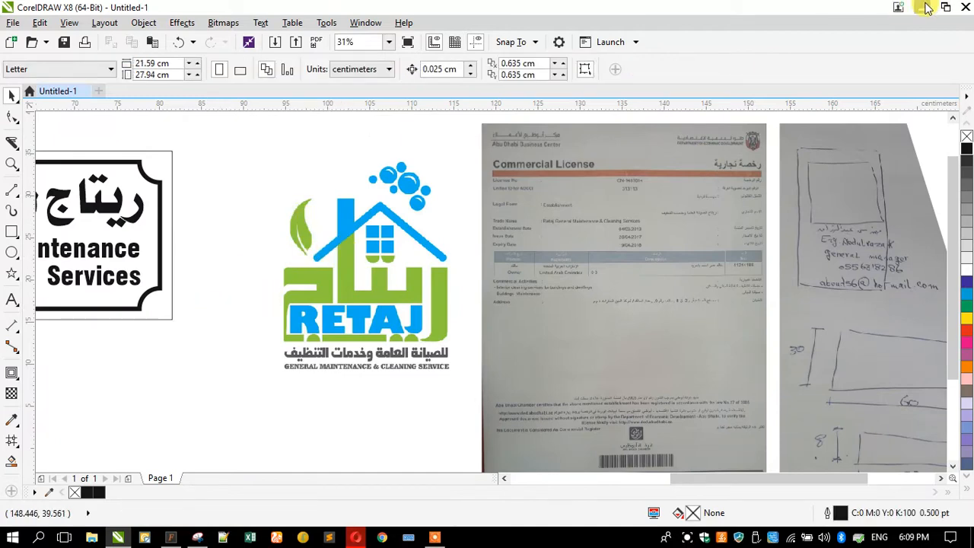
Move the logo image file to an empty area in the upper part of the desktop and return to CorelDRAW
{"action": "left_click", "coordinate": [922, 7]}
{"action": "left_click_drag", "start_coordinate": [25, 202], "coordinate": [343, 121]}
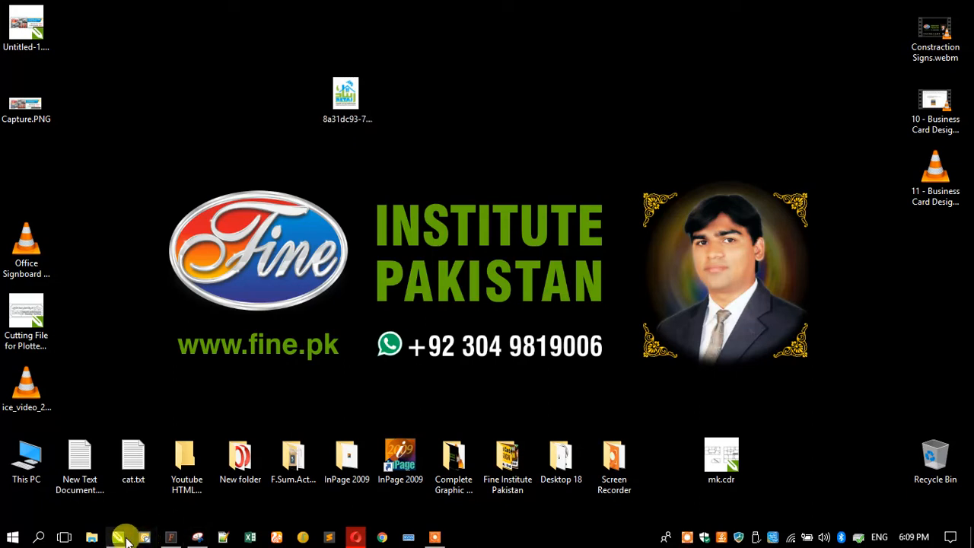
{"action": "mouse_move", "coordinate": [126, 541]}
{"action": "left_click", "coordinate": [115, 499]}
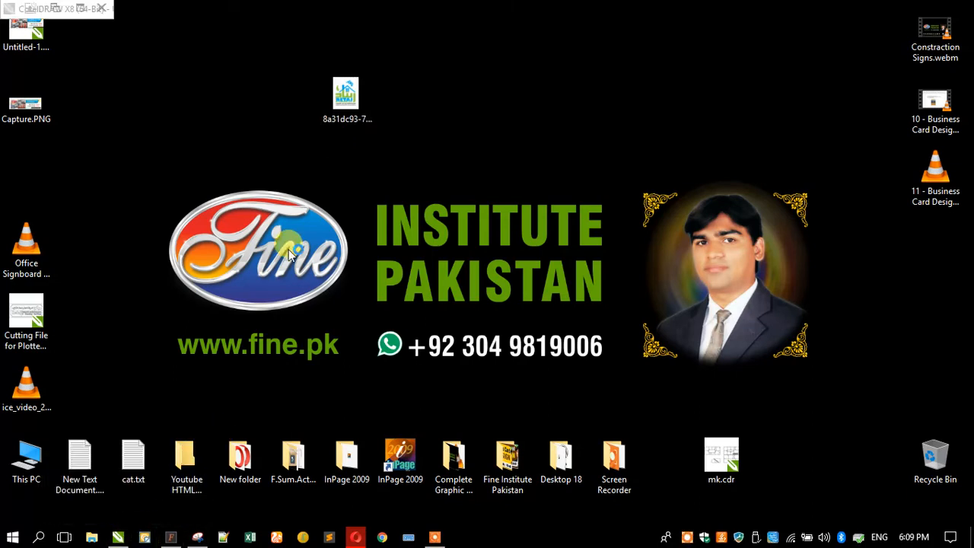
{"action": "left_click", "coordinate": [303, 237]}
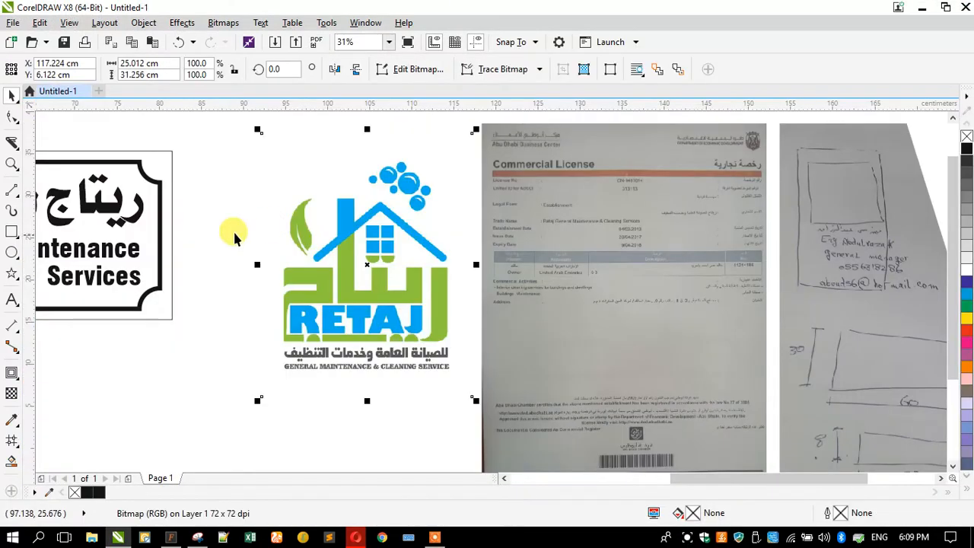
Draw a rectangle of about 13.5 by 6 cm above the RETAJ logo
{"action": "left_click", "coordinate": [257, 237]}
{"action": "scroll", "coordinate": [259, 236], "scroll_direction": "down", "scroll_amount": 2}
{"action": "scroll", "coordinate": [685, 191], "scroll_direction": "up", "scroll_amount": 2}
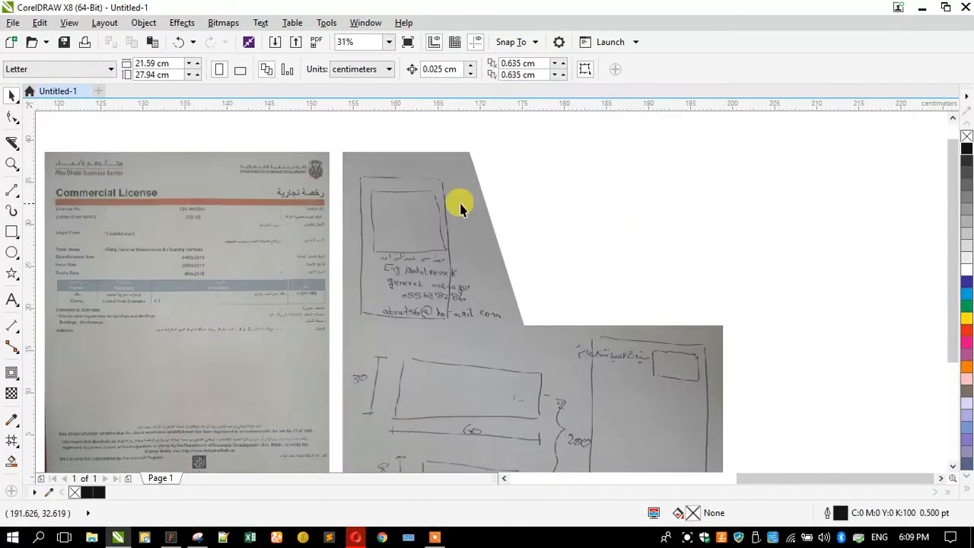
{"action": "left_click", "coordinate": [12, 232]}
{"action": "scroll", "coordinate": [663, 211], "scroll_direction": "down", "scroll_amount": 1}
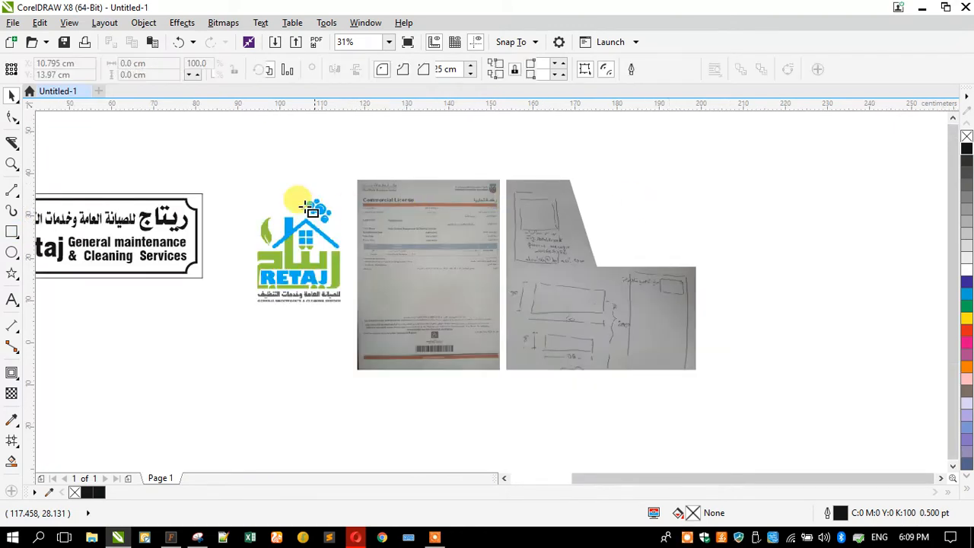
{"action": "scroll", "coordinate": [337, 204], "scroll_direction": "up", "scroll_amount": 1}
{"action": "left_click_drag", "start_coordinate": [162, 117], "coordinate": [284, 176]}
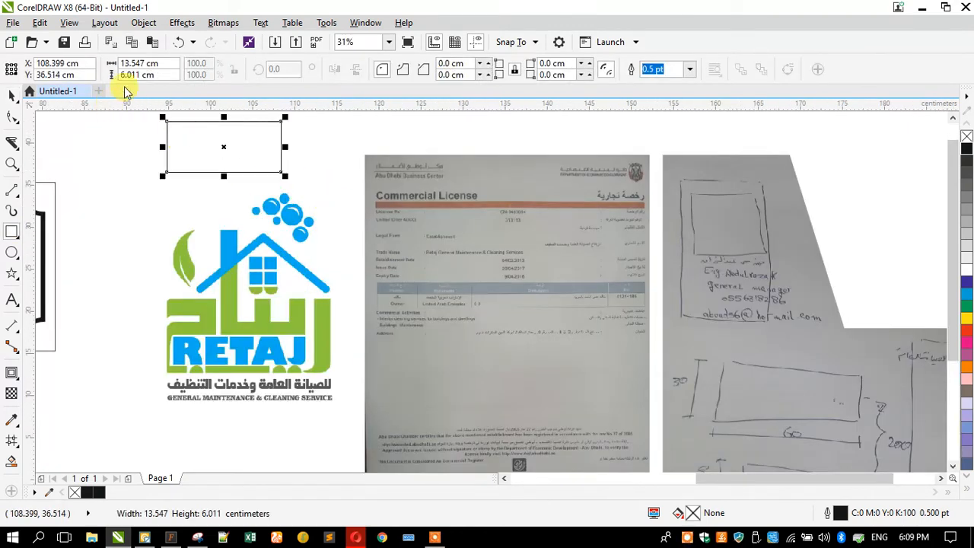
Set the rectangle's size to 9 cm wide and 5.5 cm high
{"action": "left_click", "coordinate": [169, 63]}
{"action": "type", "text": "9"}
{"action": "key", "text": "Tab"}
{"action": "type", "text": "5.5"}
{"action": "key", "text": "Return"}
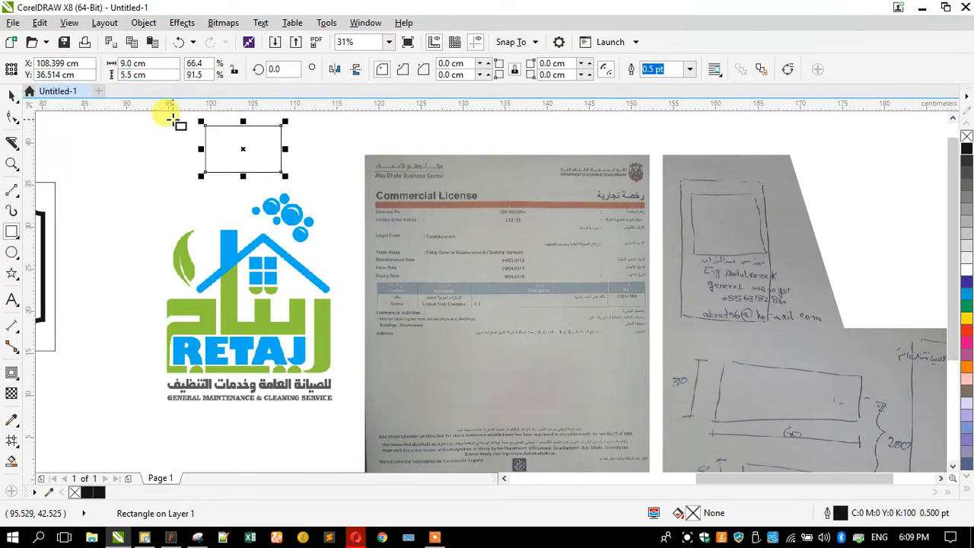
Scale the RETAJ logo down to about 8.9 by 11.1 cm and move it away from the commercial license photo
{"action": "left_click", "coordinate": [12, 95]}
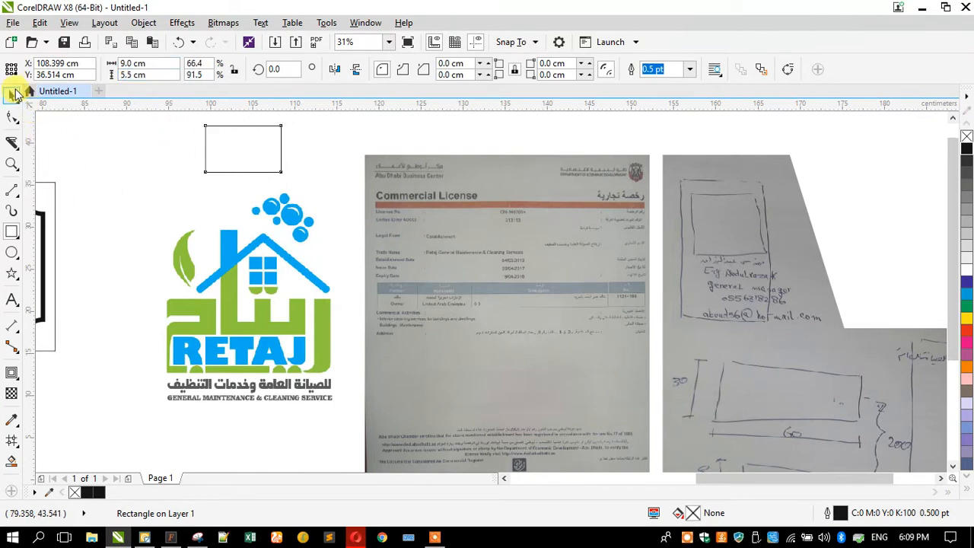
{"action": "left_click", "coordinate": [250, 301]}
{"action": "left_click", "coordinate": [213, 153]}
{"action": "left_click", "coordinate": [236, 278]}
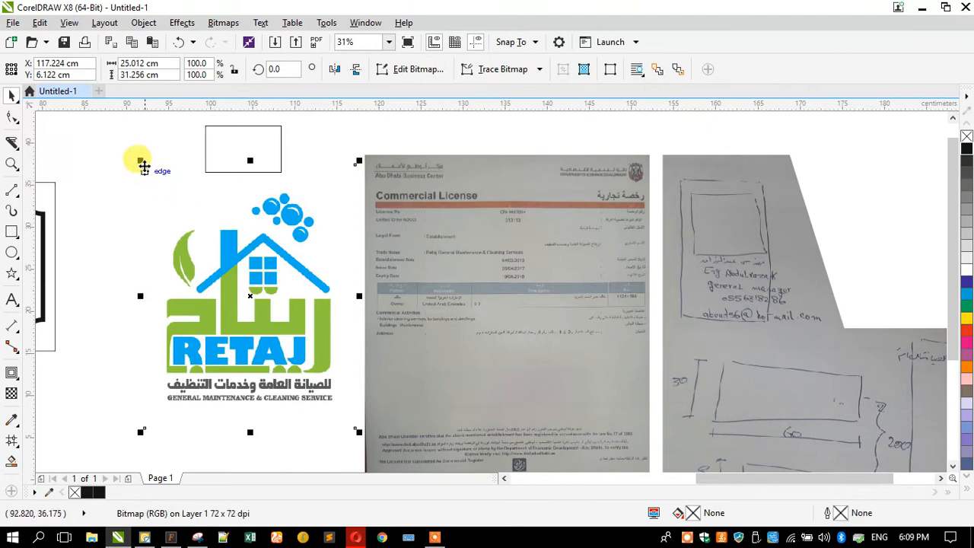
{"action": "left_click_drag", "start_coordinate": [140, 161], "coordinate": [211, 248]}
{"action": "left_click_drag", "start_coordinate": [242, 287], "coordinate": [164, 267]}
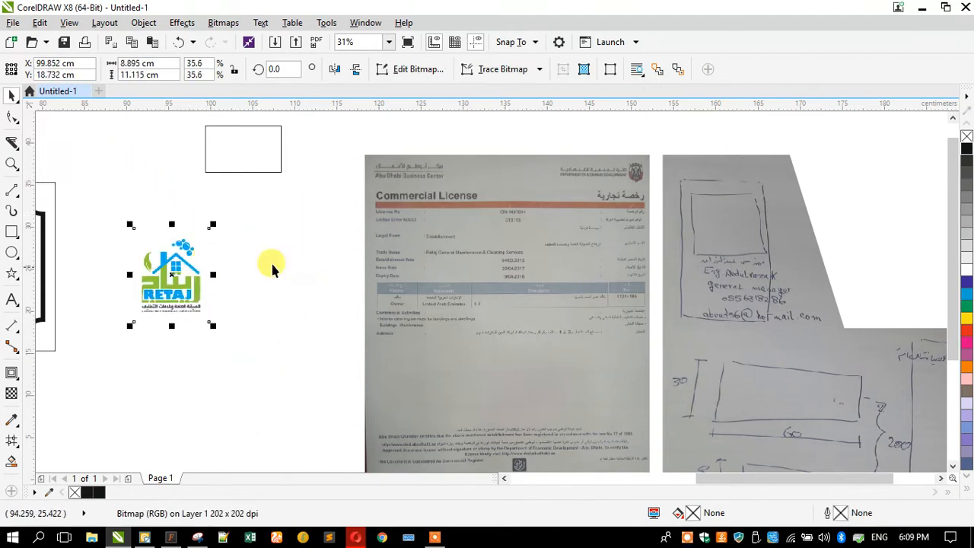
Move the rectangle between the logo and the license photo and rotate it 90 degrees to portrait orientation
{"action": "left_click_drag", "start_coordinate": [267, 153], "coordinate": [328, 226]}
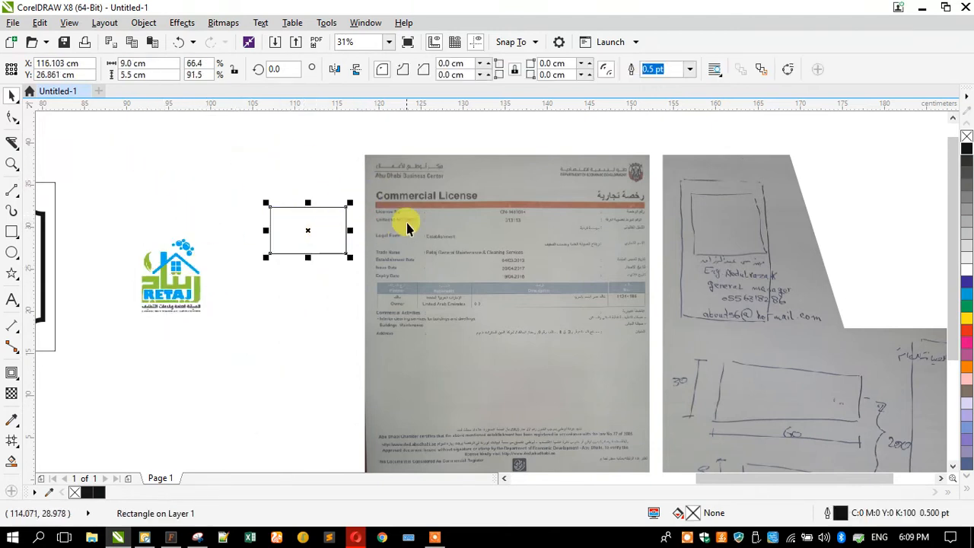
{"action": "scroll", "coordinate": [404, 220], "scroll_direction": "up", "scroll_amount": 1}
{"action": "left_click", "coordinate": [238, 235]}
{"action": "left_click_drag", "start_coordinate": [121, 179], "coordinate": [181, 272]}
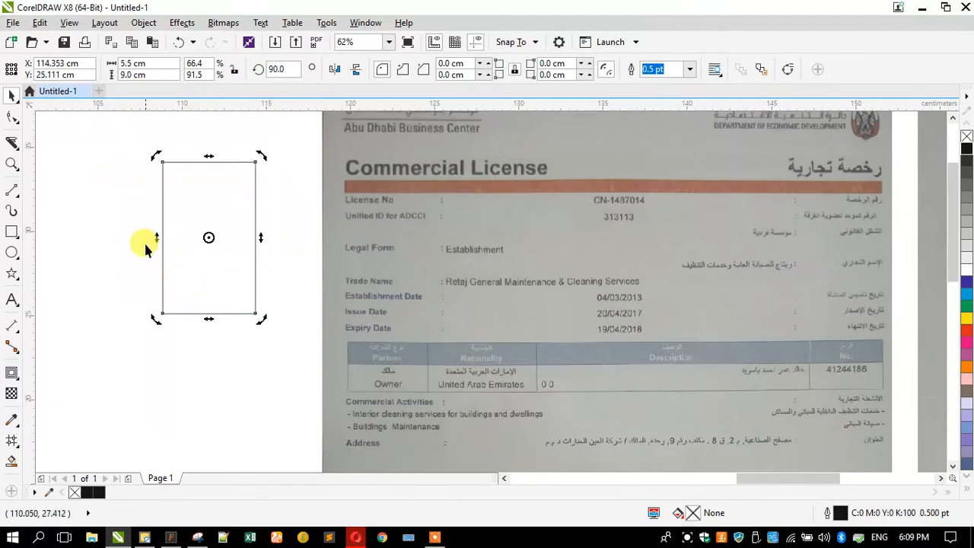
{"action": "left_click", "coordinate": [220, 255]}
Apply an inside contour with one step and a 0.35 cm offset to the portrait rectangle
{"action": "scroll", "coordinate": [221, 254], "scroll_direction": "down", "scroll_amount": 1}
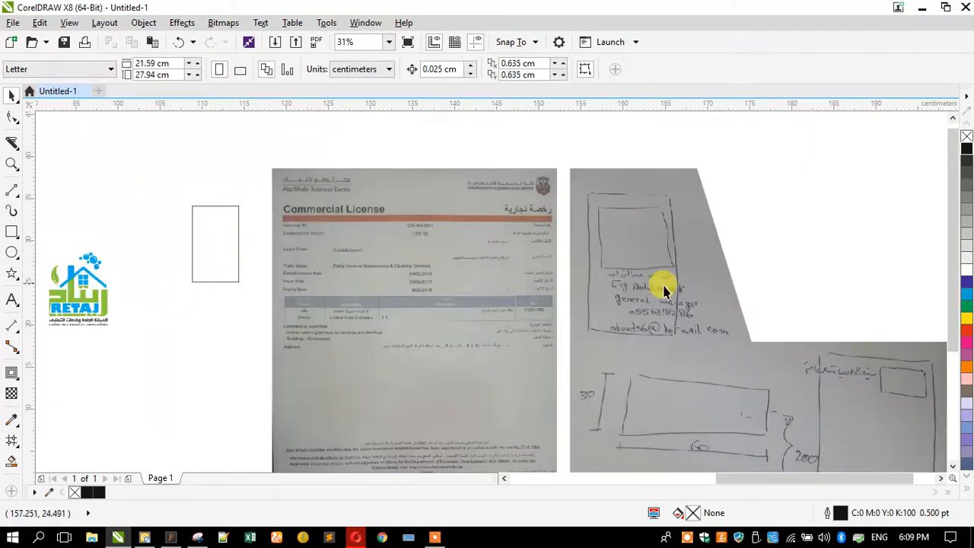
{"action": "left_click", "coordinate": [199, 247]}
{"action": "scroll", "coordinate": [200, 248], "scroll_direction": "up", "scroll_amount": 1}
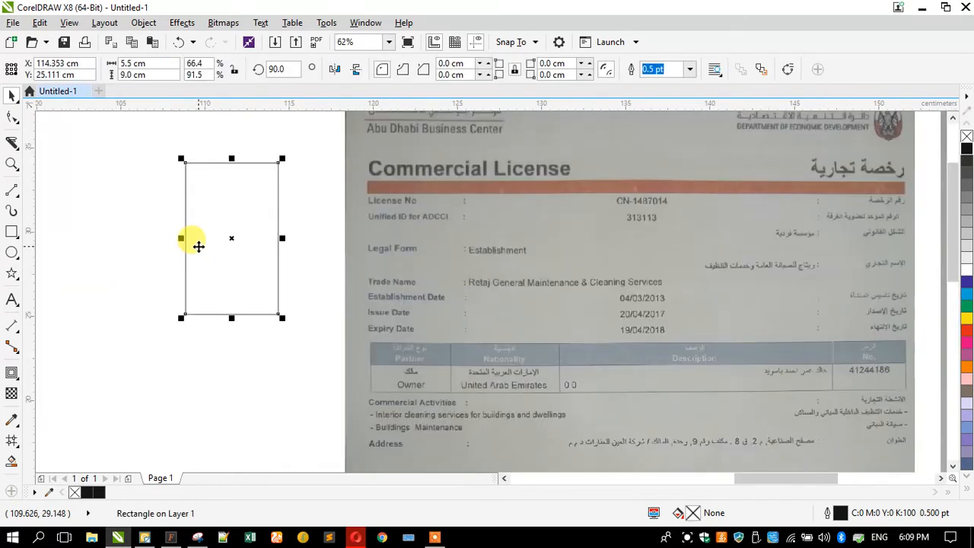
{"action": "left_click", "coordinate": [12, 372]}
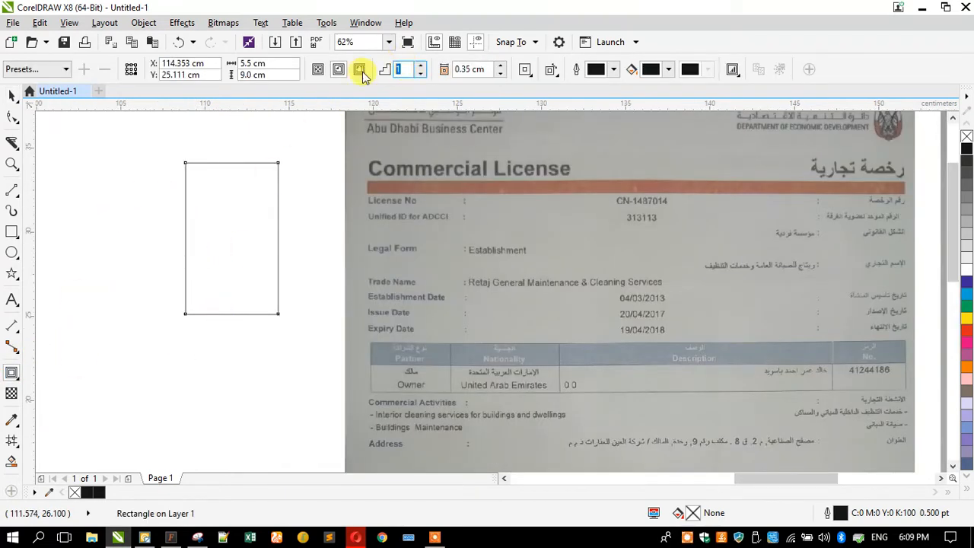
{"action": "key", "text": "BackSpace"}
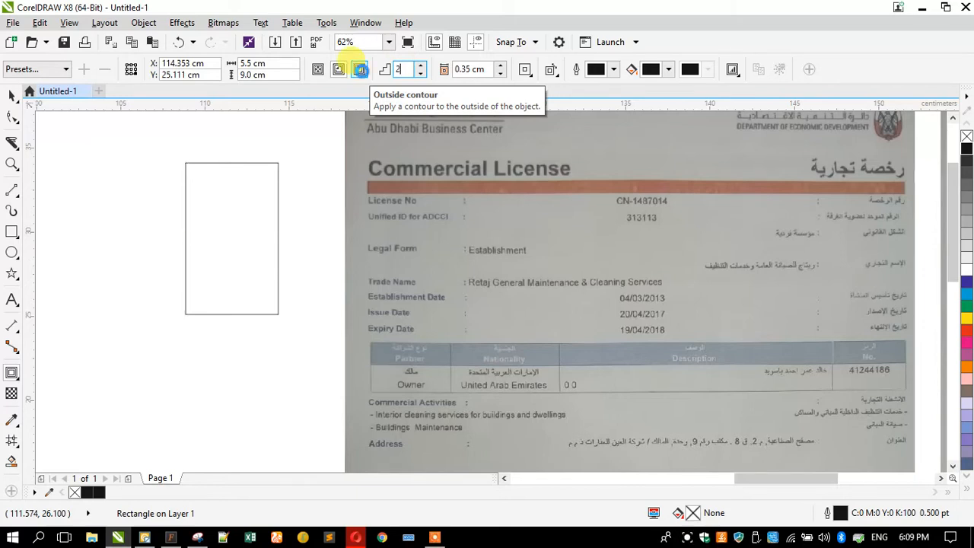
{"action": "key", "text": "Return"}
{"action": "left_click_drag", "start_coordinate": [408, 70], "coordinate": [373, 72]}
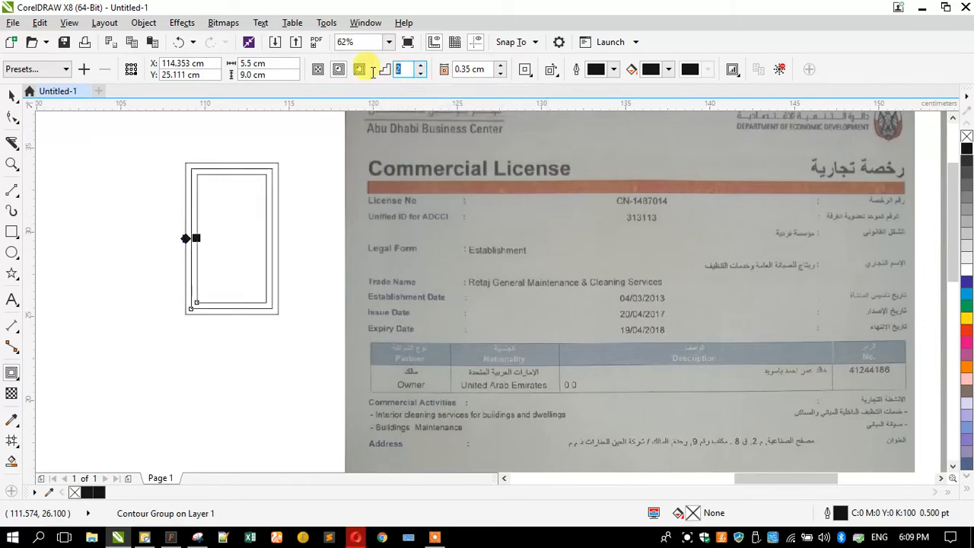
{"action": "type", "text": "1"}
{"action": "key", "text": "Return"}
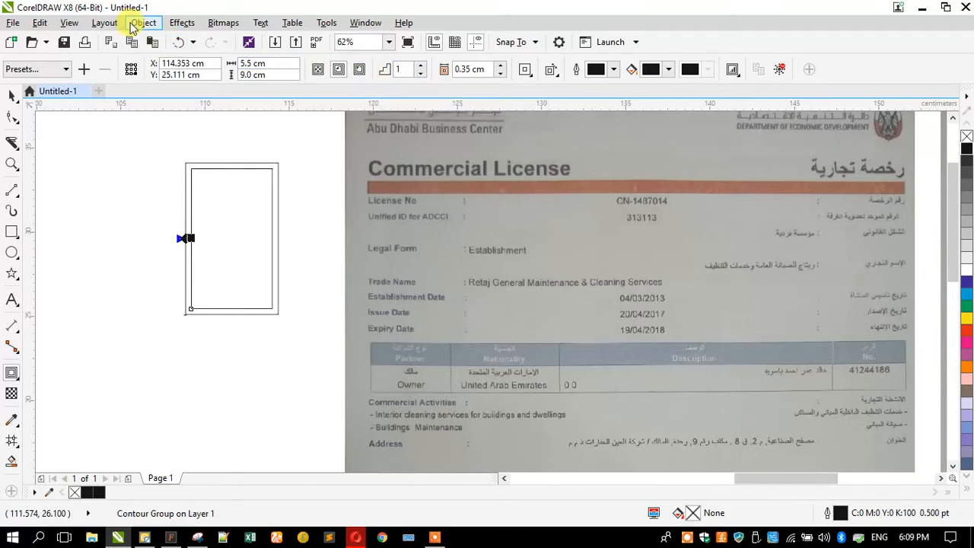
Break the contour group apart into separate rectangles and deselect them
{"action": "left_click", "coordinate": [143, 23]}
{"action": "left_click", "coordinate": [190, 239]}
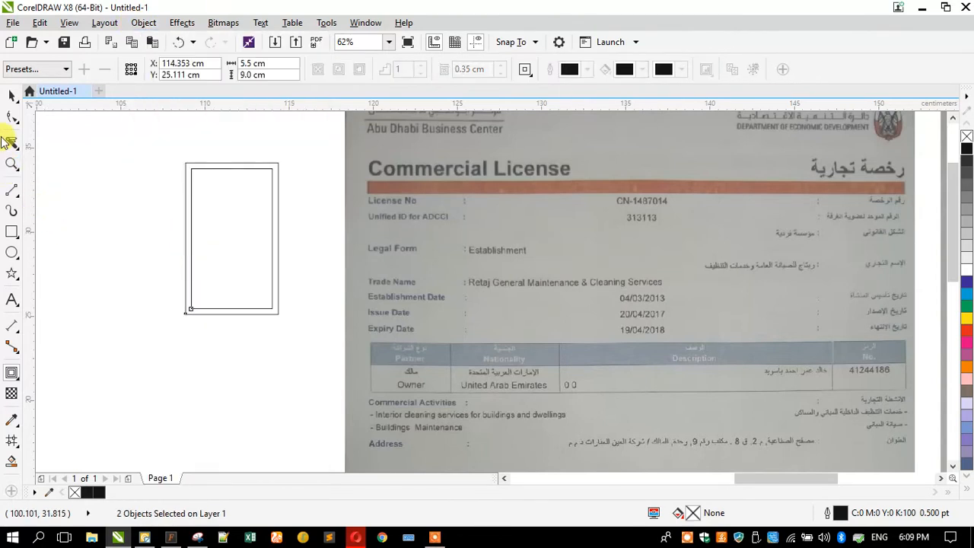
{"action": "left_click", "coordinate": [11, 103]}
{"action": "left_click", "coordinate": [201, 450]}
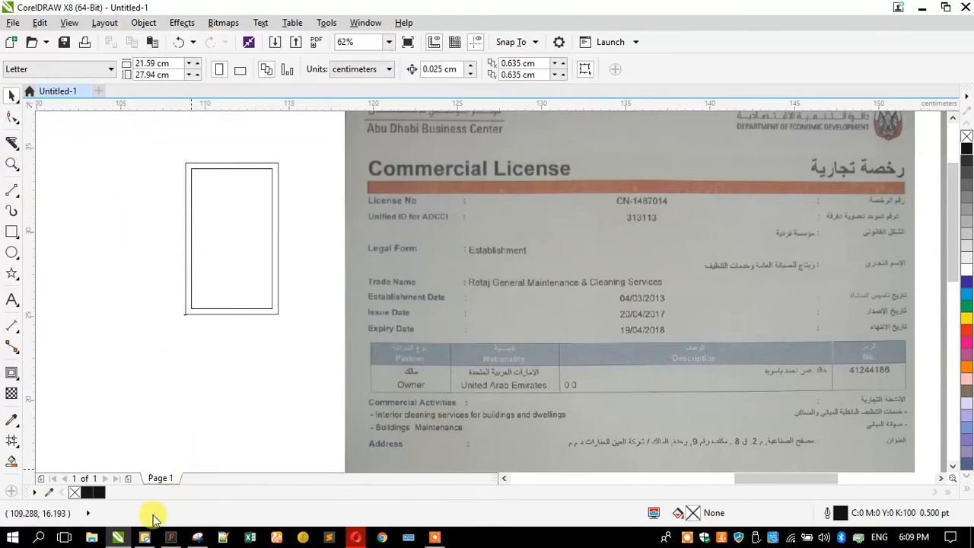
Switch to Vector Magic and load the logo image 8a31dc93-78e1-415f-8fae-df4ee0bc390b.jpg from the Desktop
{"action": "left_click", "coordinate": [145, 537]}
{"action": "left_click", "coordinate": [789, 77]}
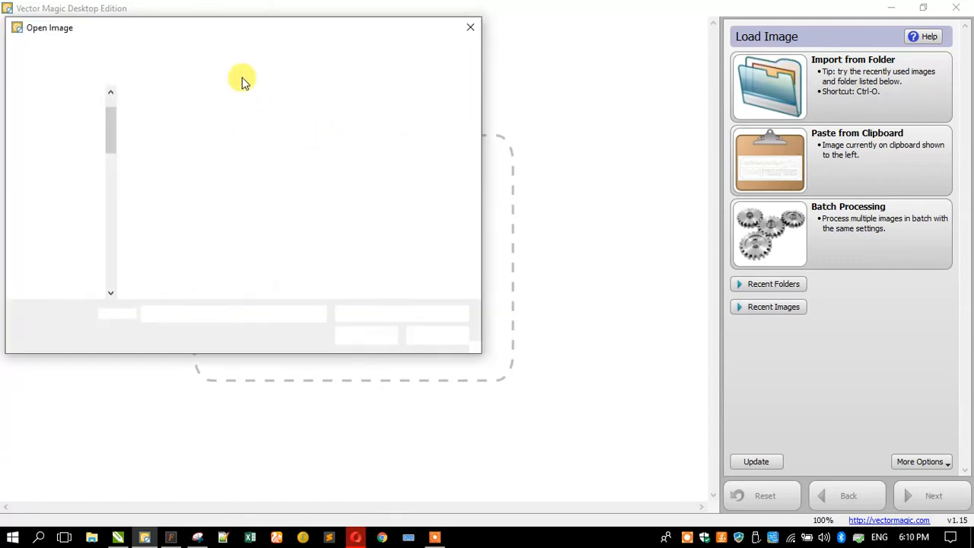
{"action": "double_click", "coordinate": [244, 31]}
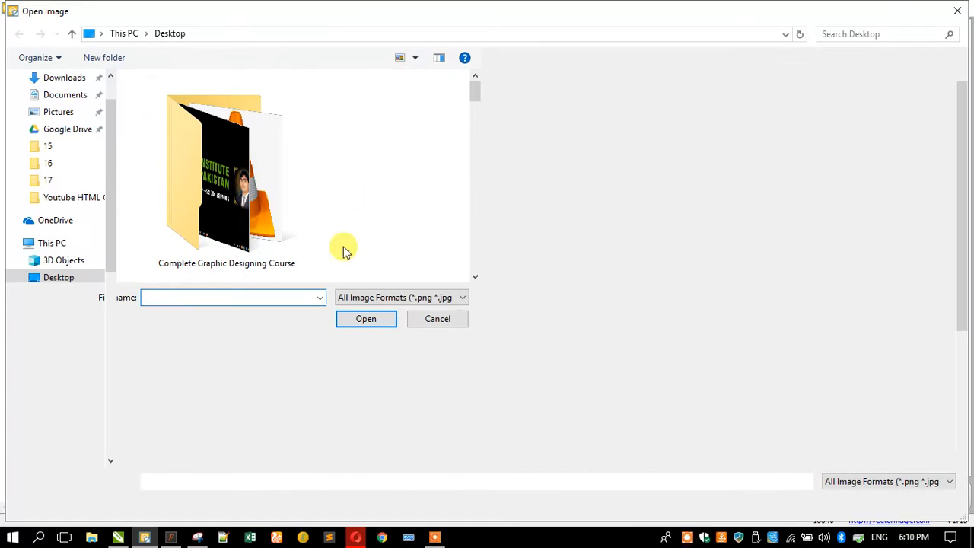
{"action": "scroll", "coordinate": [384, 272], "scroll_direction": "down", "scroll_amount": 2}
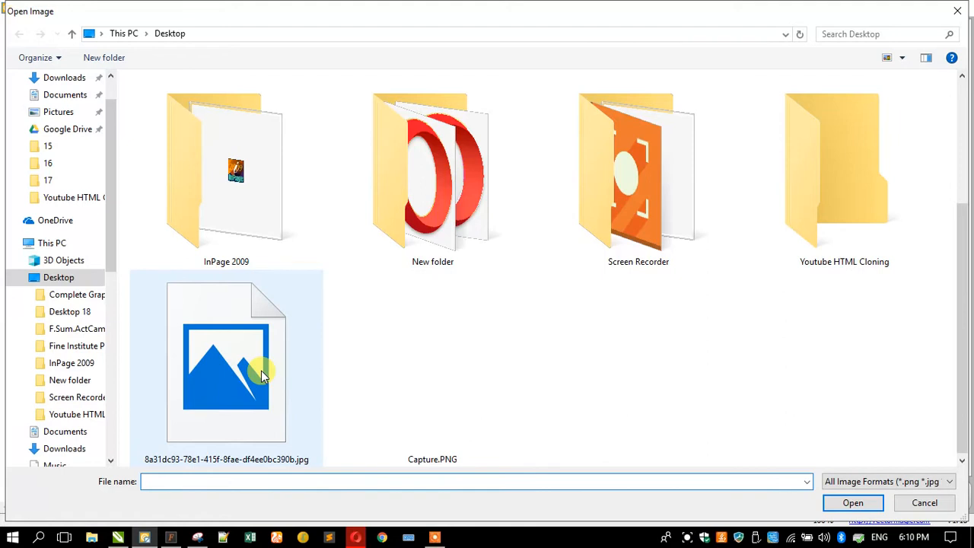
{"action": "double_click", "coordinate": [261, 371]}
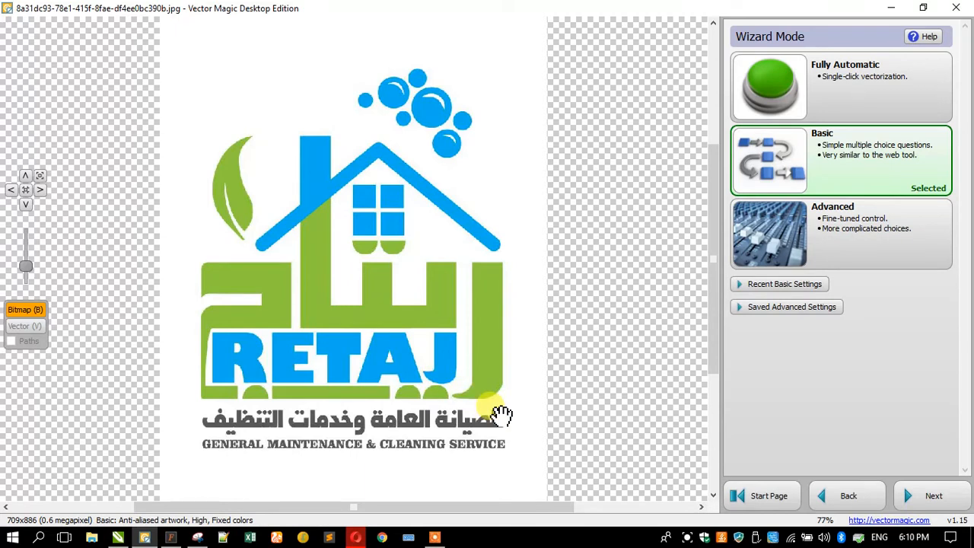
Vectorize the logo in fully automatic mode and inspect the traced lettering and tagline up close
{"action": "left_click", "coordinate": [776, 99]}
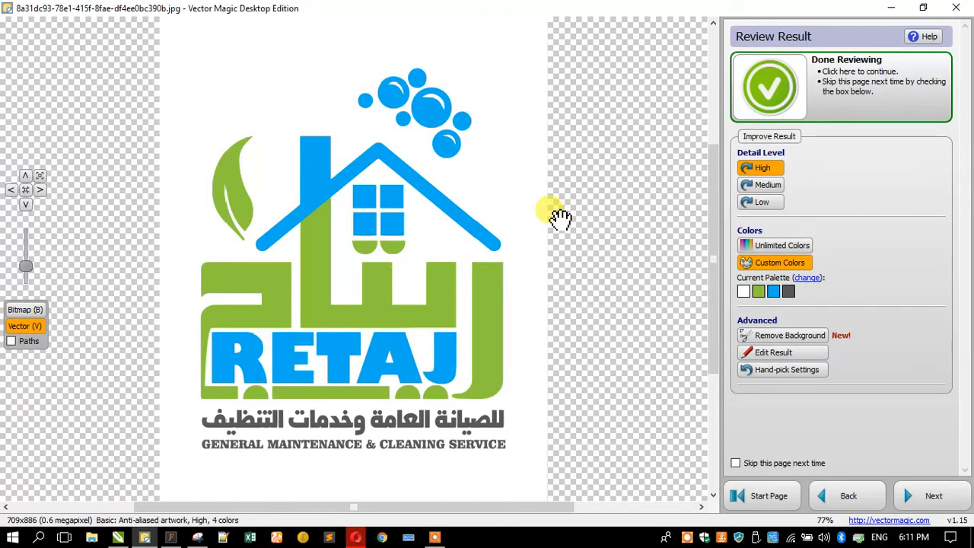
{"action": "scroll", "coordinate": [308, 483], "scroll_direction": "up", "scroll_amount": 4}
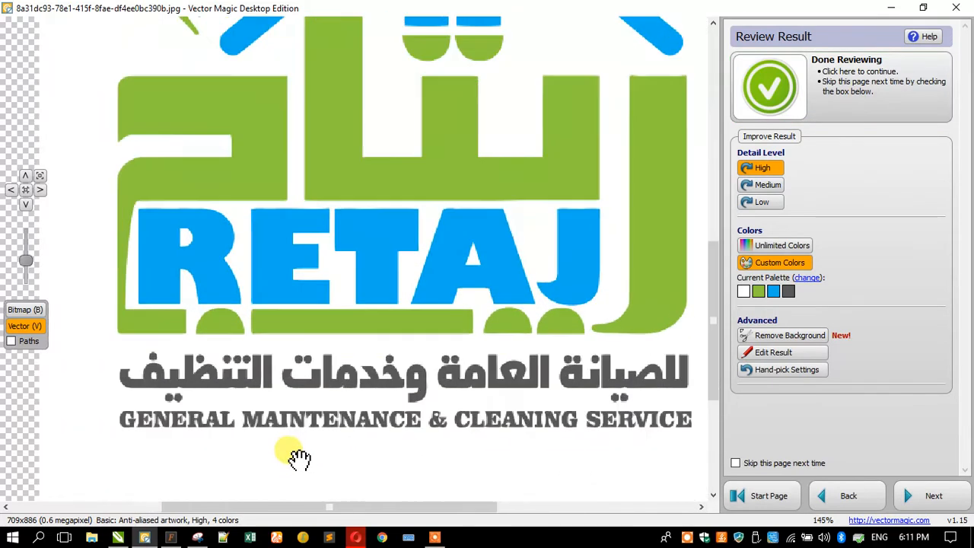
{"action": "scroll", "coordinate": [240, 423], "scroll_direction": "up", "scroll_amount": 3}
{"action": "scroll", "coordinate": [322, 368], "scroll_direction": "down", "scroll_amount": 1}
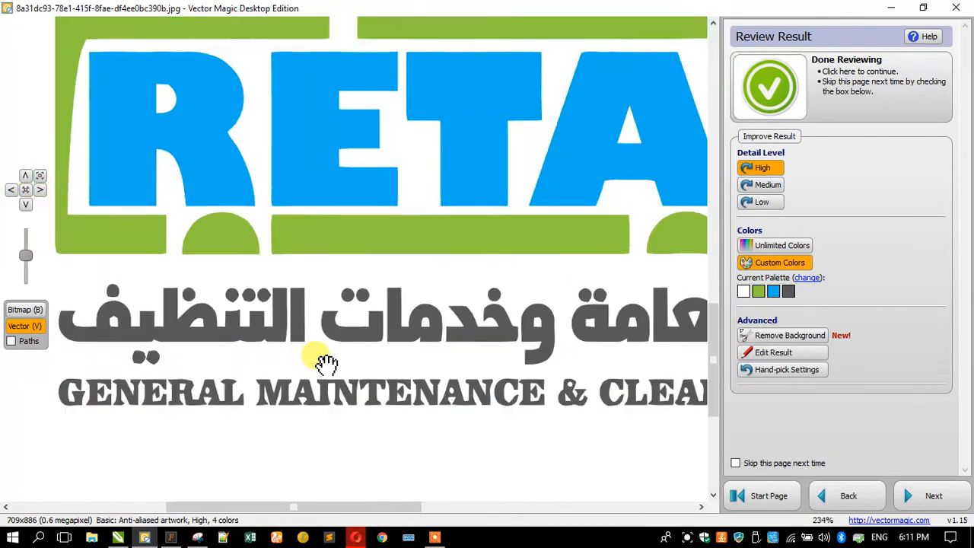
Finish reviewing the traced logo and save it to the Desktop as the Adobe Illustrator file 8a31dc93-78e1-415f-8fae-df4ee0bc390b.ai
{"action": "scroll", "coordinate": [323, 362], "scroll_direction": "down", "scroll_amount": 2}
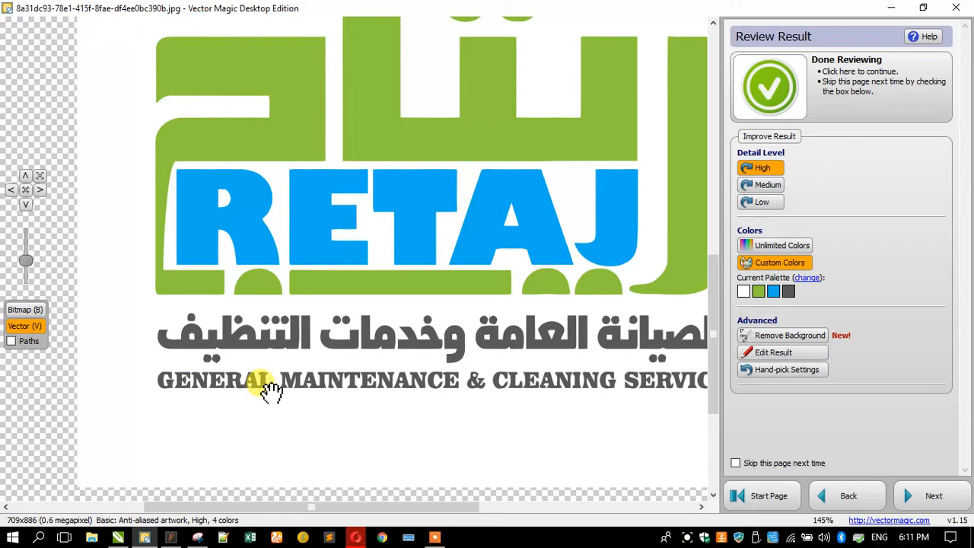
{"action": "scroll", "coordinate": [270, 391], "scroll_direction": "down", "scroll_amount": 2}
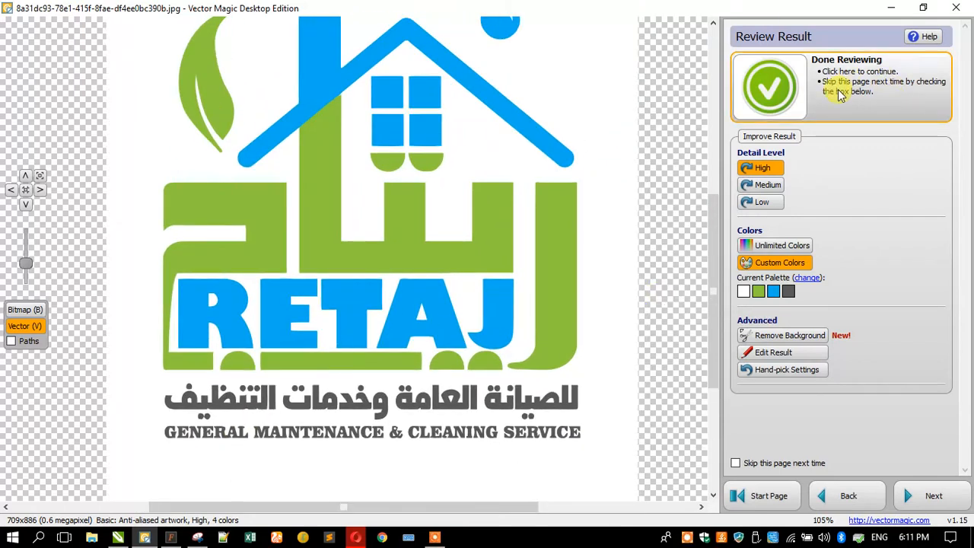
{"action": "left_click", "coordinate": [837, 94]}
{"action": "left_click", "coordinate": [837, 93]}
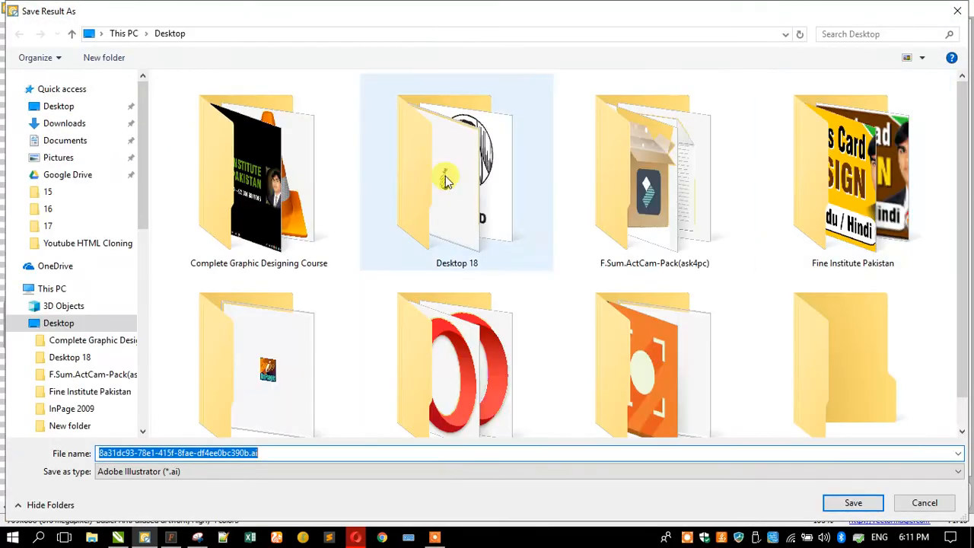
{"action": "left_click", "coordinate": [853, 504]}
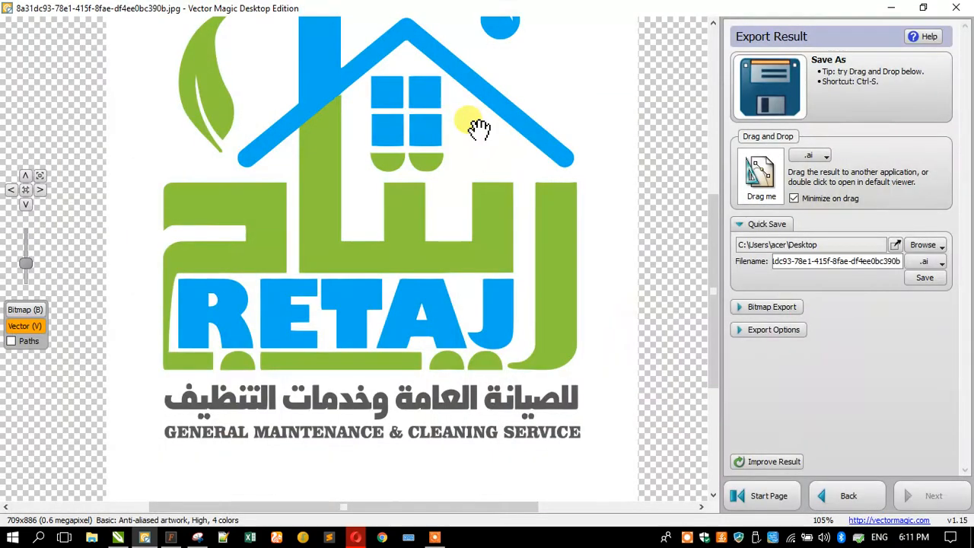
Switch to CorelDRAW and import the saved vector logo file from the Desktop into the Untitled-1 drawing
{"action": "left_click", "coordinate": [968, 5]}
{"action": "left_click_drag", "start_coordinate": [335, 7], "coordinate": [579, 52]}
{"action": "left_click", "coordinate": [50, 185]}
{"action": "left_click_drag", "start_coordinate": [49, 185], "coordinate": [487, 224]}
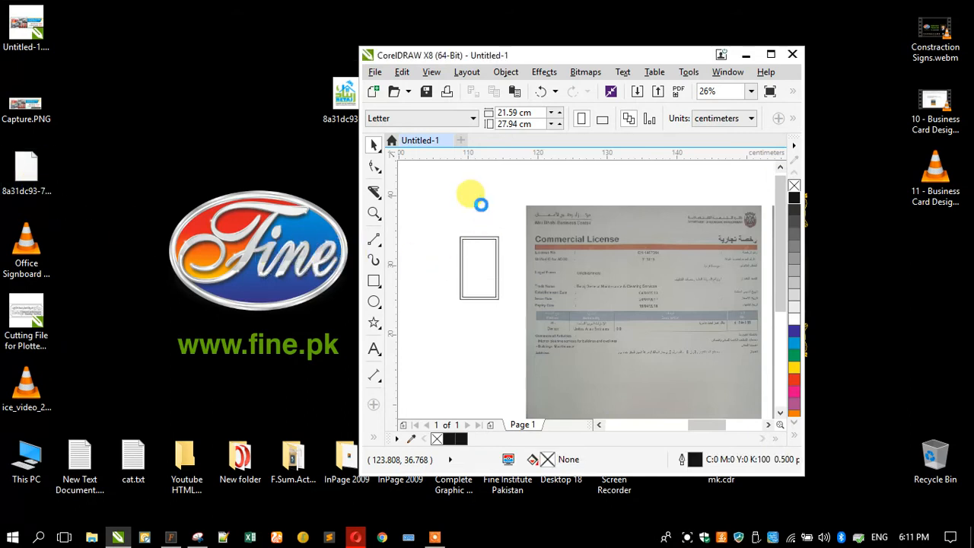
{"action": "double_click", "coordinate": [487, 53]}
{"action": "scroll", "coordinate": [357, 298], "scroll_direction": "up", "scroll_amount": 1}
{"action": "scroll", "coordinate": [637, 309], "scroll_direction": "down", "scroll_amount": 1}
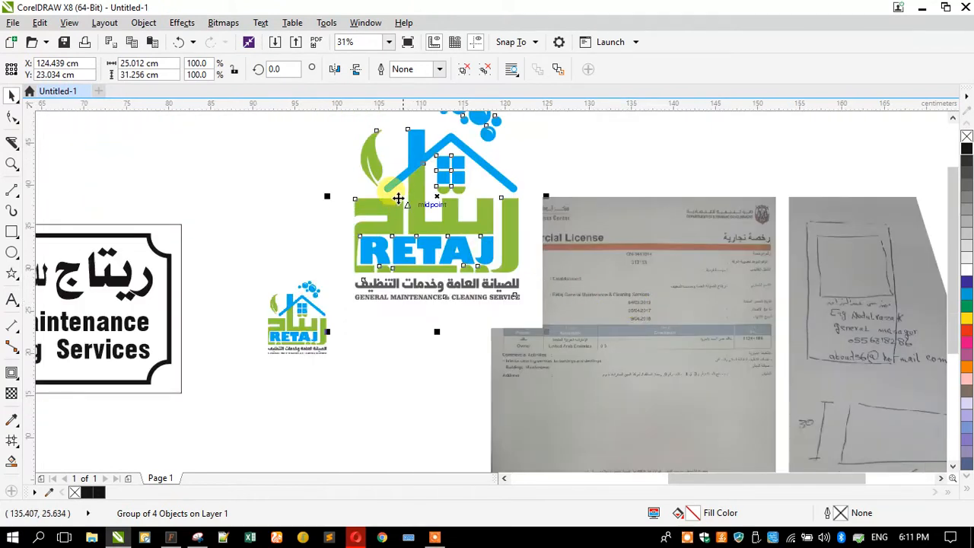
Delete the white background shapes behind the vector logo and scale the logo to 11.5%, about 2.25 by 2.8 cm
{"action": "left_click", "coordinate": [350, 173], "text": "ctrl"}
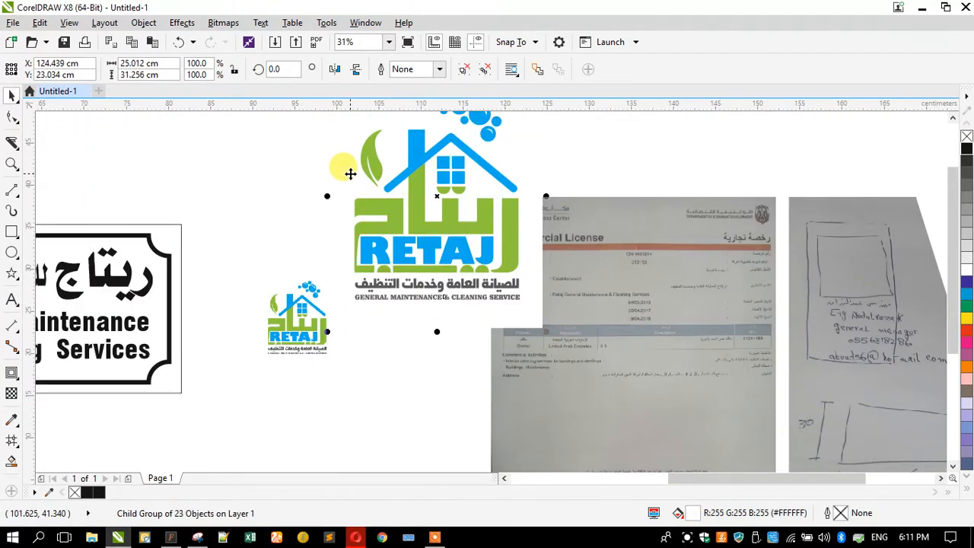
{"action": "key", "text": "Delete"}
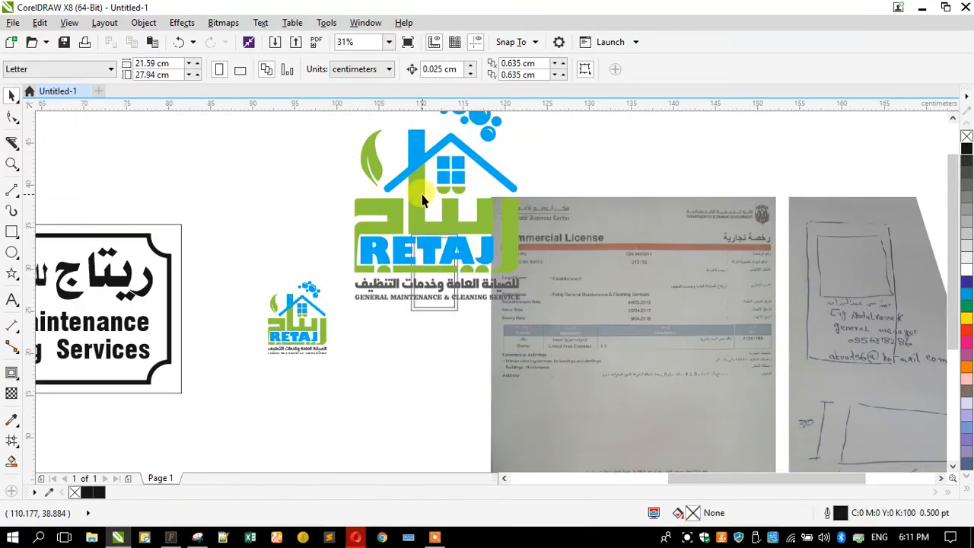
{"action": "left_click", "coordinate": [423, 195]}
{"action": "left_click_drag", "start_coordinate": [350, 302], "coordinate": [424, 280]}
{"action": "scroll", "coordinate": [434, 195], "scroll_direction": "up", "scroll_amount": 3}
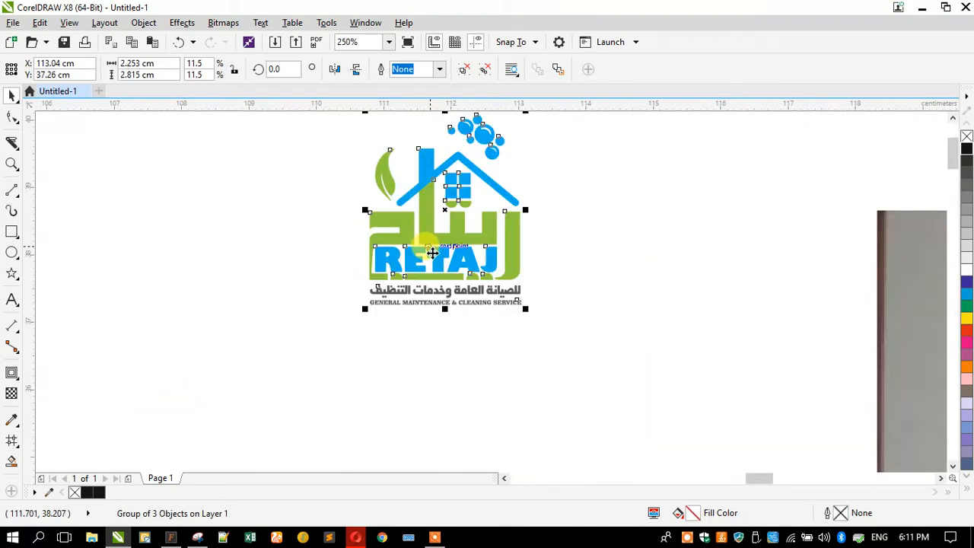
Ungroup the logo into its color groups and examine the separate gray tagline group up close
{"action": "left_click", "coordinate": [442, 315]}
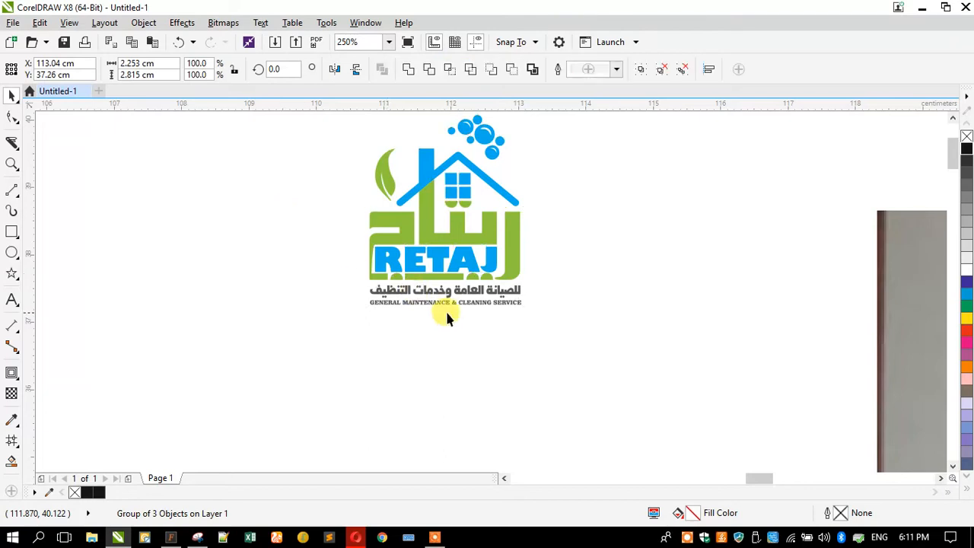
{"action": "scroll", "coordinate": [444, 311], "scroll_direction": "up", "scroll_amount": 1}
{"action": "left_click", "coordinate": [445, 304]}
{"action": "scroll", "coordinate": [431, 293], "scroll_direction": "up", "scroll_amount": 1}
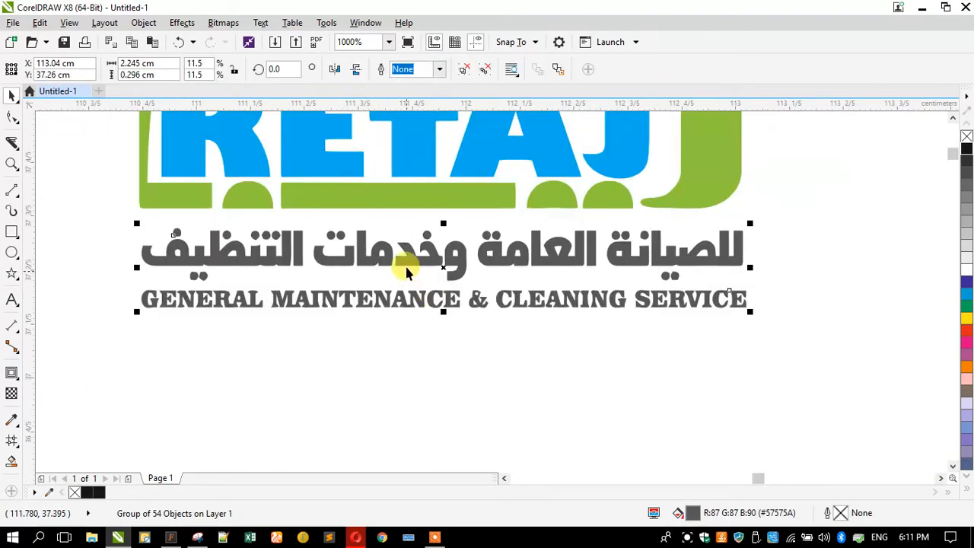
{"action": "left_click", "coordinate": [284, 314]}
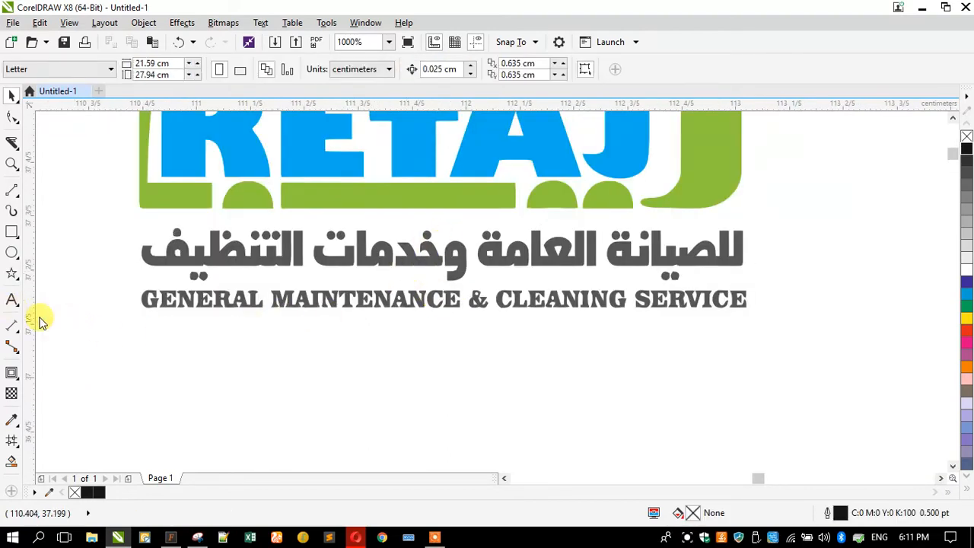
Start artistic text reading GE below the tagline and scale it down to about 4.771 pt
{"action": "left_click", "coordinate": [12, 303]}
{"action": "left_click", "coordinate": [133, 407]}
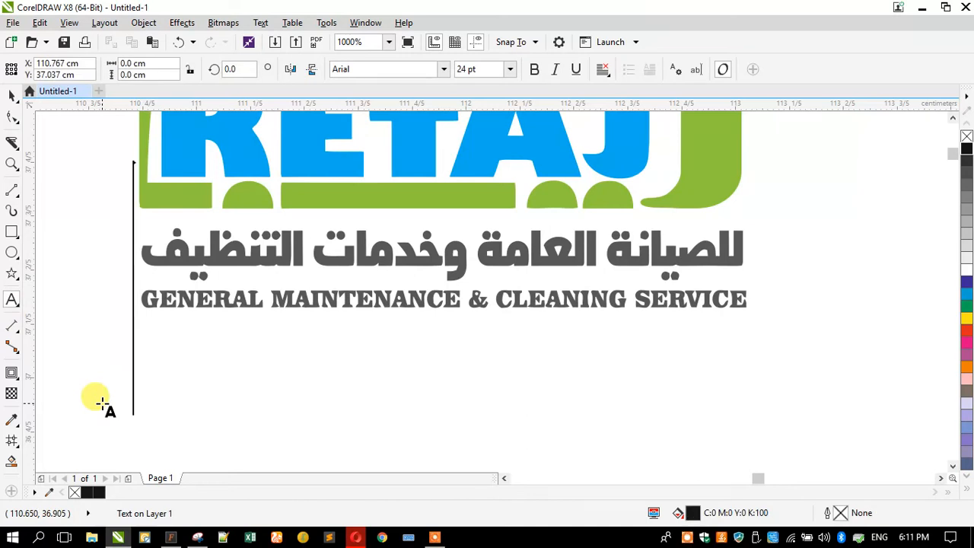
{"action": "key", "text": "Caps_Lock"}
{"action": "type", "text": "GE"}
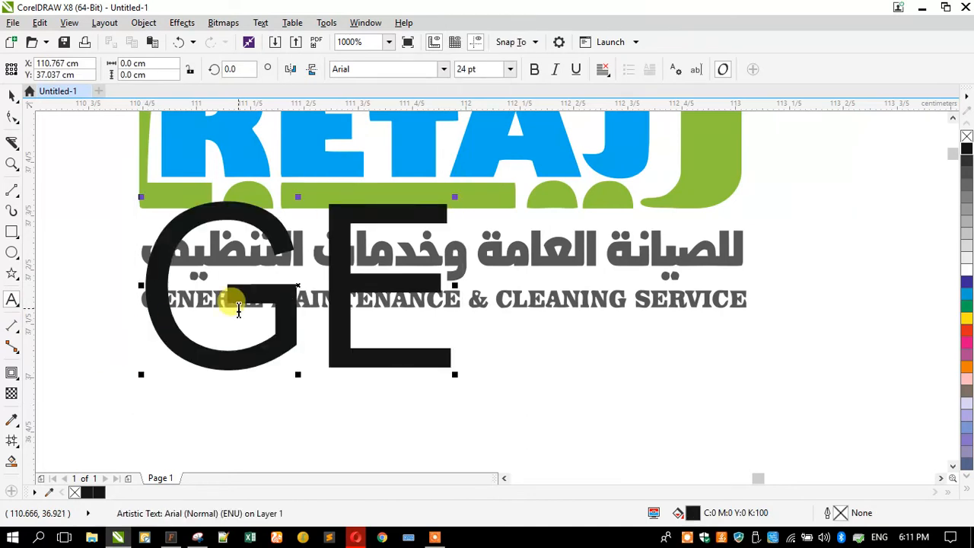
{"action": "left_click", "coordinate": [12, 97]}
{"action": "left_click_drag", "start_coordinate": [459, 197], "coordinate": [204, 266]}
Complete the new text line to read GENERAL MAINTENANCE & CLEANING SERVICES
{"action": "left_click", "coordinate": [12, 299]}
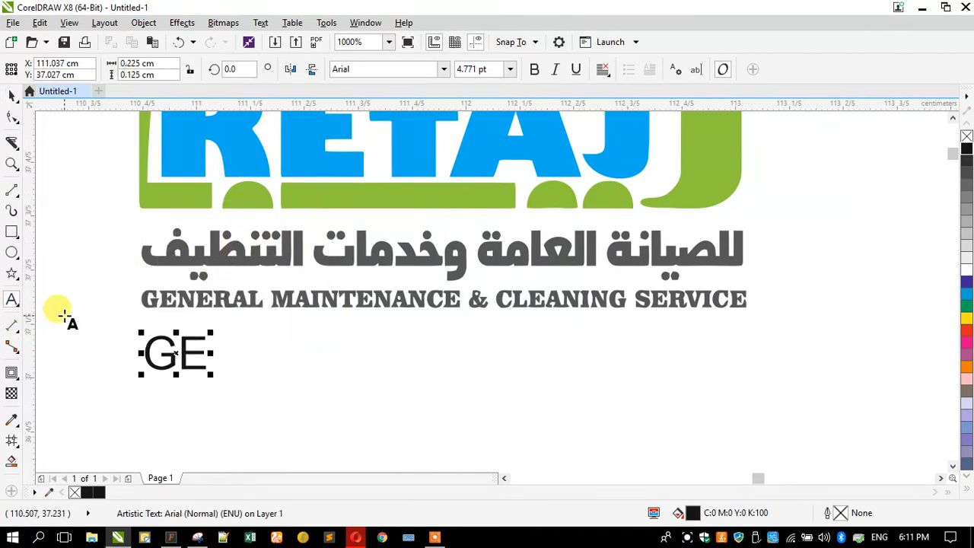
{"action": "type", "text": "NERAL MAINTENANCE &"}
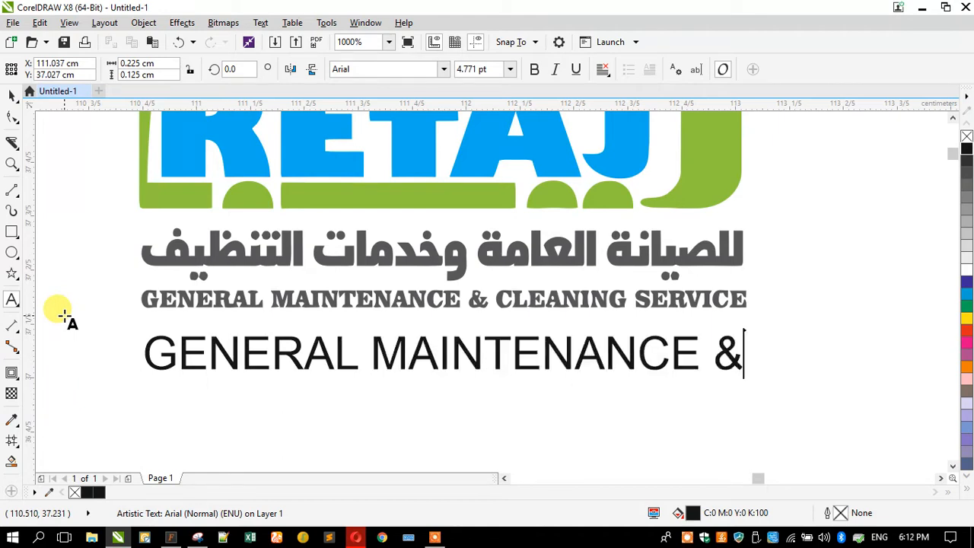
{"action": "type", "text": " CLEAN"}
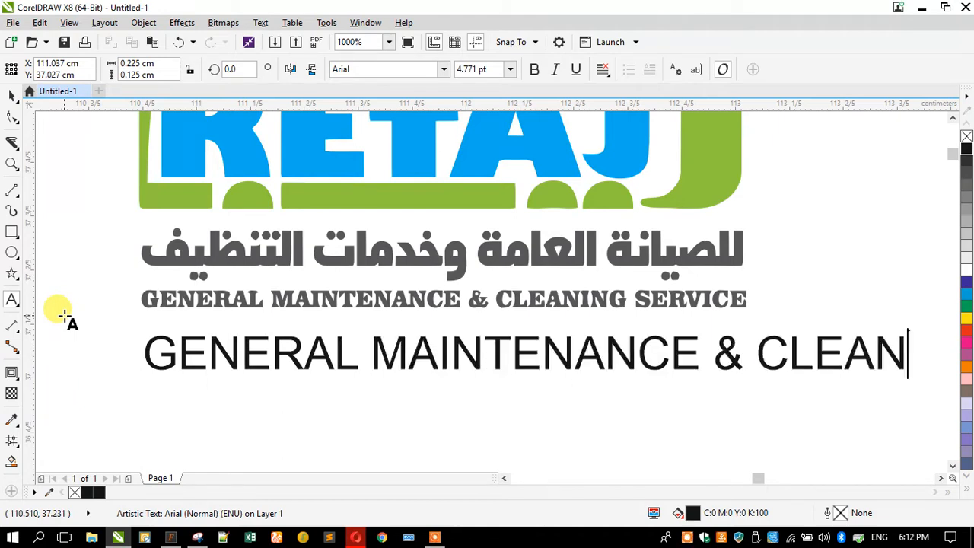
{"action": "type", "text": "ING S"}
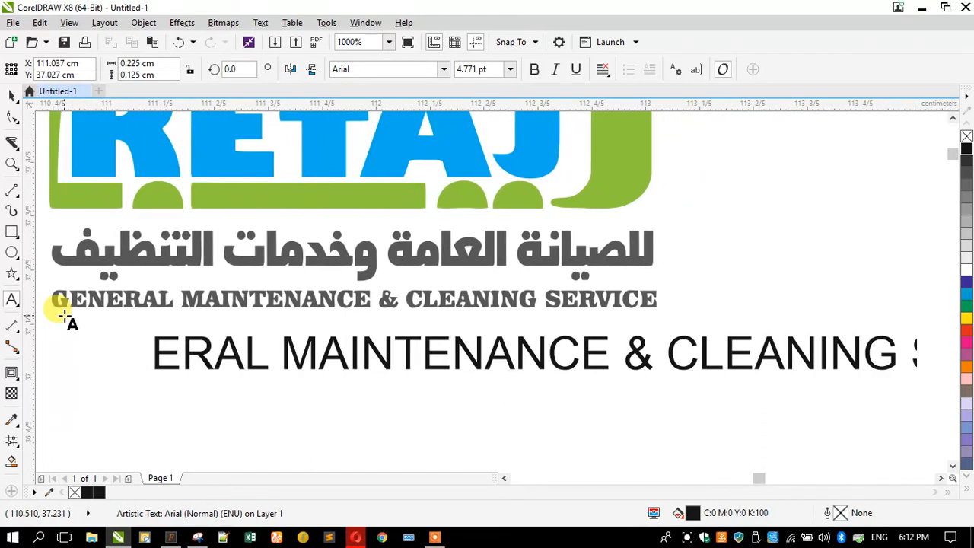
{"action": "type", "text": "ERVICES"}
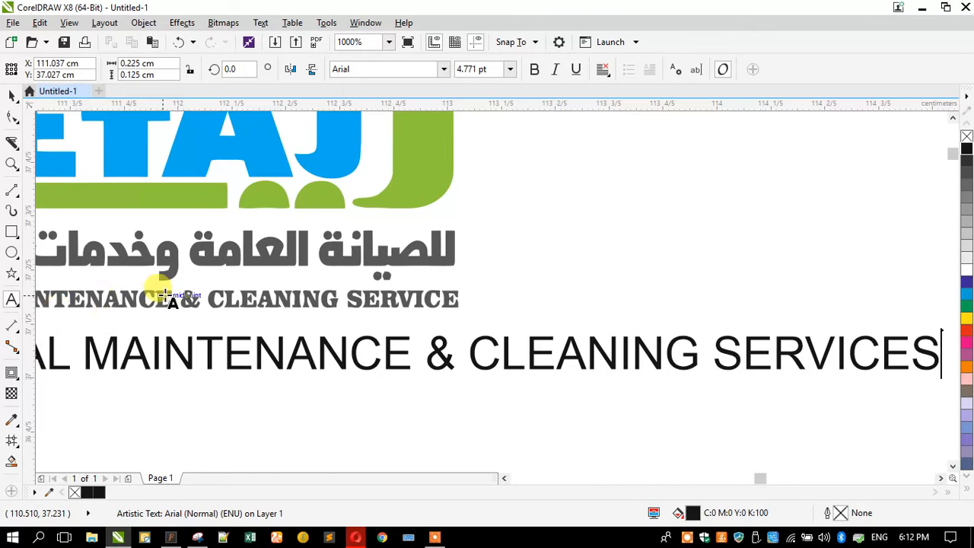
Set the font of the new English tagline text to Swis721 Cn BT
{"action": "scroll", "coordinate": [166, 294], "scroll_direction": "down", "scroll_amount": 2}
{"action": "scroll", "coordinate": [166, 294], "scroll_direction": "down", "scroll_amount": 2}
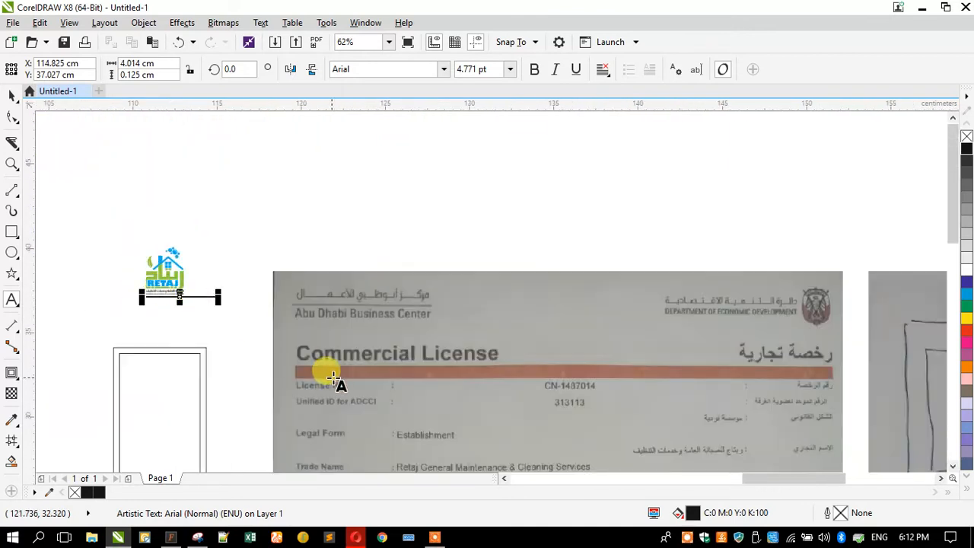
{"action": "scroll", "coordinate": [127, 321], "scroll_direction": "up", "scroll_amount": 2}
{"action": "scroll", "coordinate": [181, 243], "scroll_direction": "up", "scroll_amount": 2}
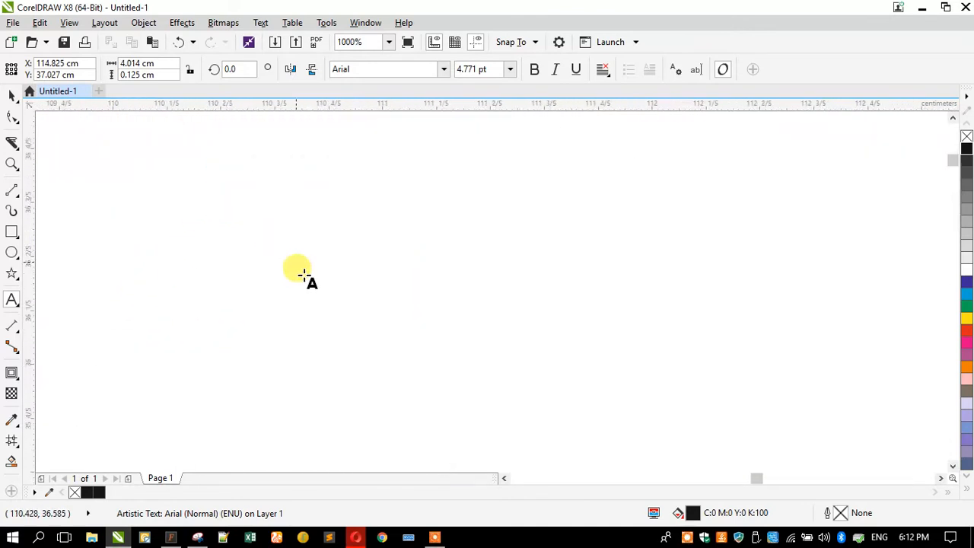
{"action": "scroll", "coordinate": [316, 236], "scroll_direction": "down", "scroll_amount": 2}
{"action": "scroll", "coordinate": [339, 183], "scroll_direction": "up", "scroll_amount": 2}
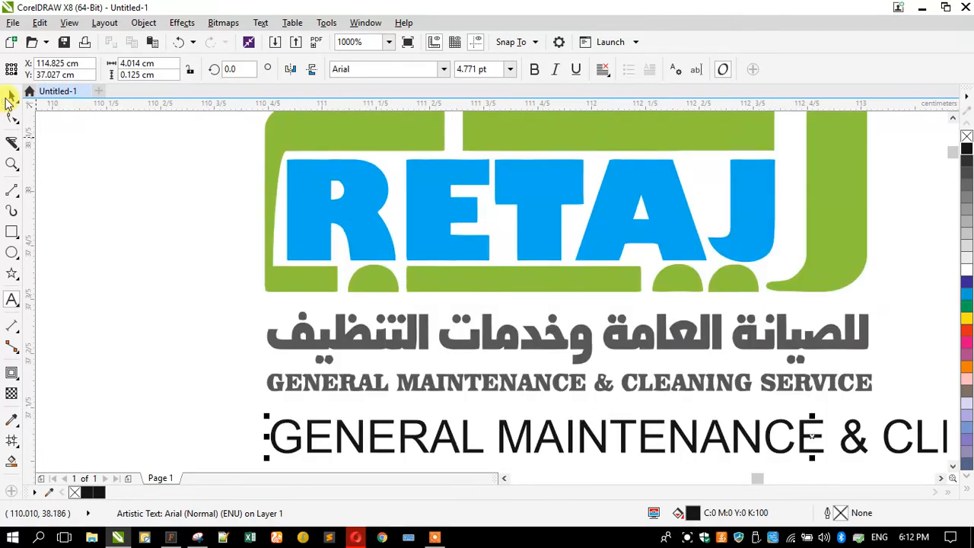
{"action": "left_click", "coordinate": [344, 68]}
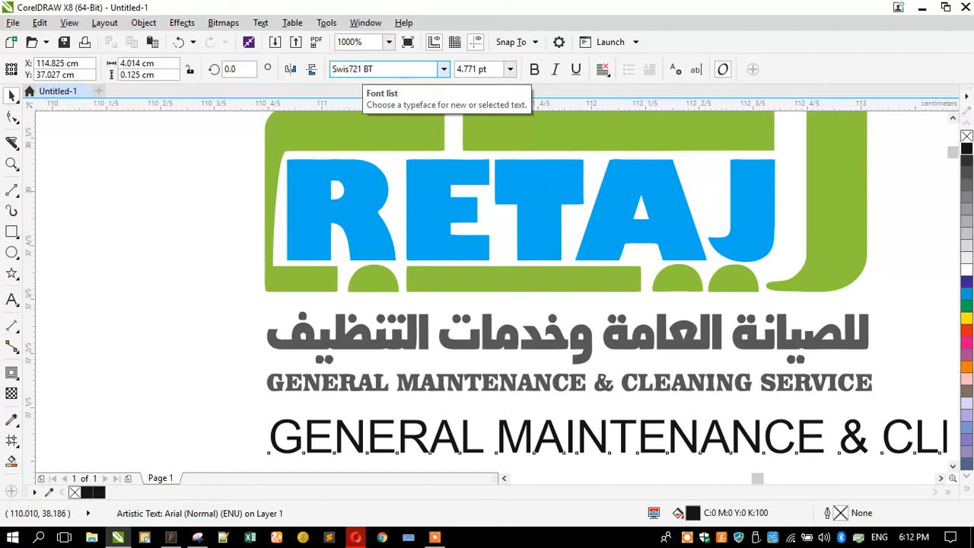
{"action": "type", "text": "Swis721 BT"}
{"action": "key", "text": "Return"}
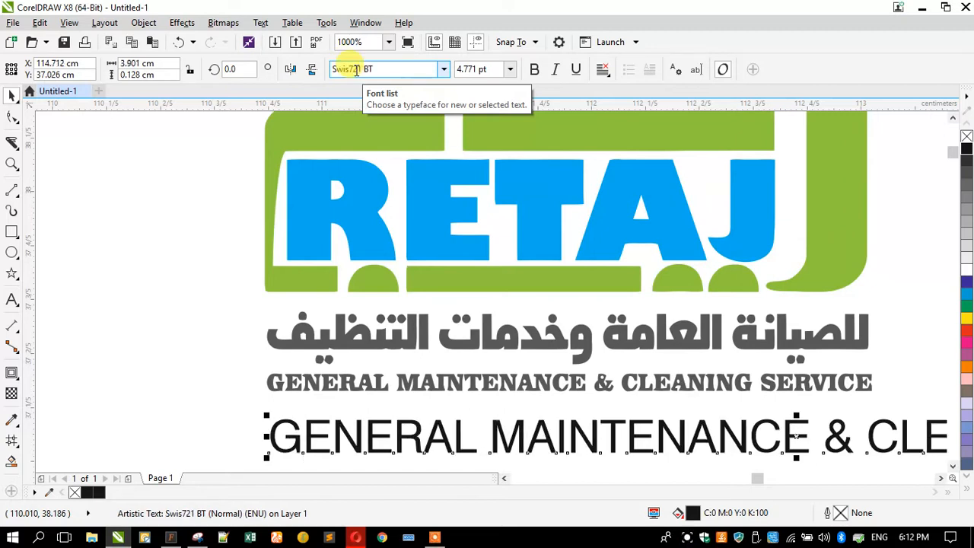
{"action": "left_click", "coordinate": [443, 70]}
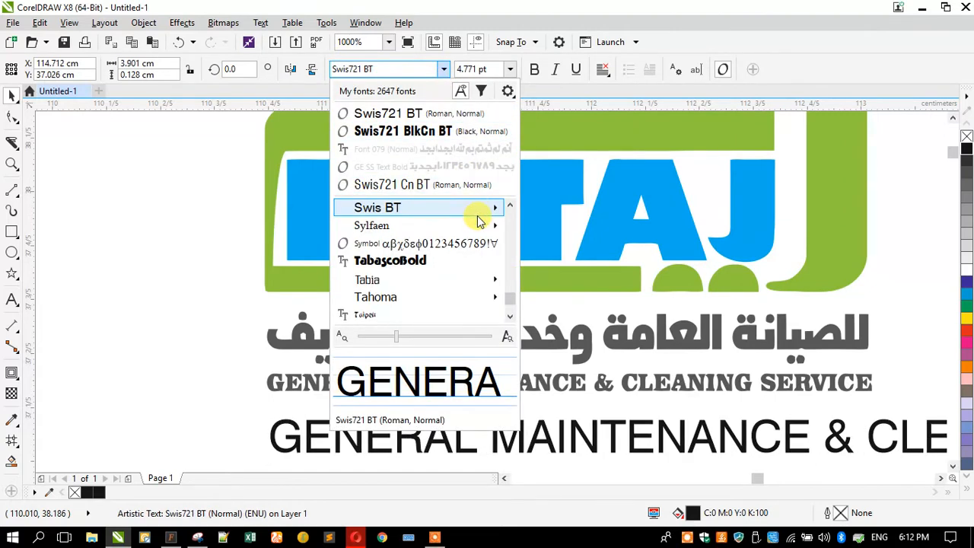
{"action": "left_click", "coordinate": [445, 185]}
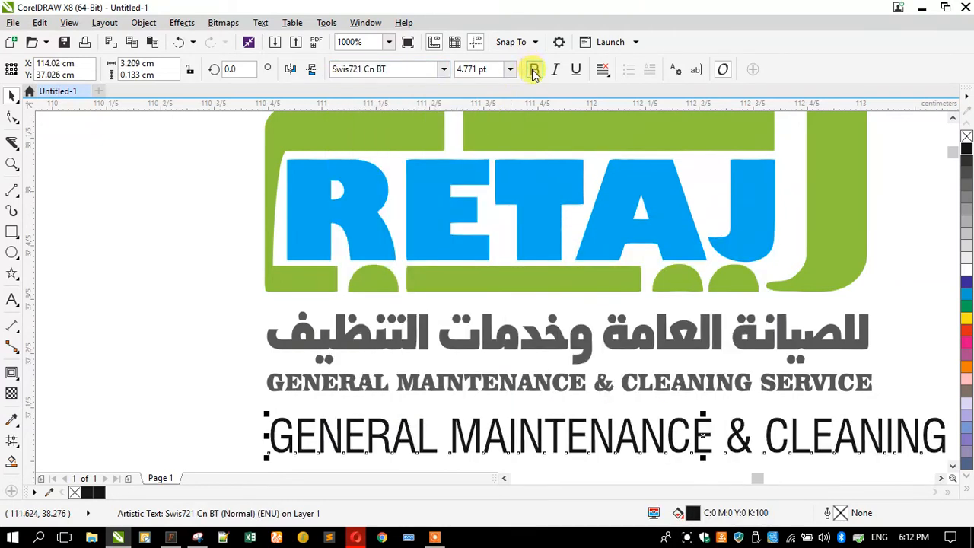
Make the new English tagline bold and fit it over the traced English line at the same width
{"action": "mouse_move", "coordinate": [259, 403]}
{"action": "left_mouse_down"}
{"action": "mouse_move", "coordinate": [387, 404]}
{"action": "mouse_move", "coordinate": [443, 433]}
{"action": "mouse_move", "coordinate": [354, 418]}
{"action": "mouse_move", "coordinate": [291, 392]}
{"action": "mouse_move", "coordinate": [301, 385]}
{"action": "mouse_move", "coordinate": [256, 406]}
{"action": "mouse_move", "coordinate": [263, 415]}
{"action": "left_mouse_up"}
{"action": "left_click_drag", "start_coordinate": [221, 373], "coordinate": [649, 420]}
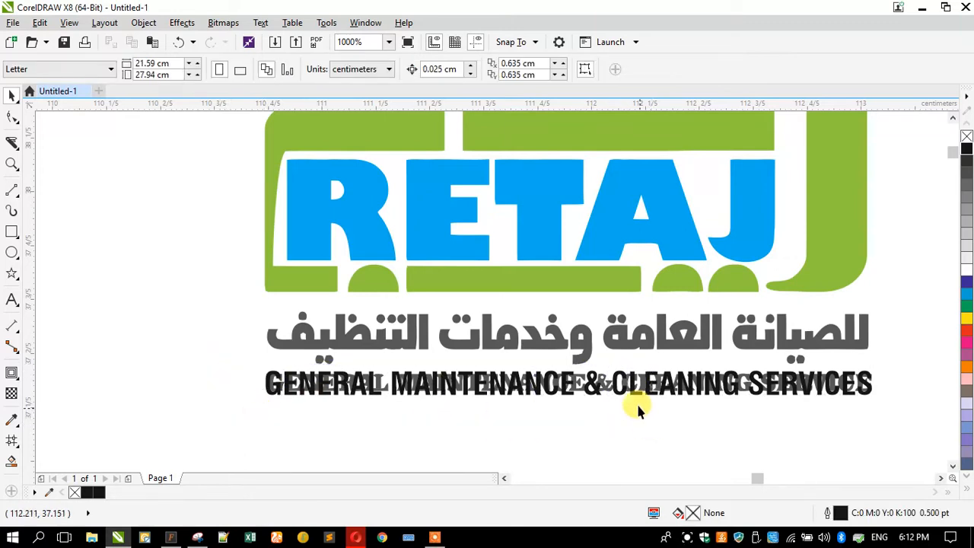
Ungroup the traced tagline and delete its old English lettering, keeping the Arabic line and the new text
{"action": "left_click", "coordinate": [618, 348]}
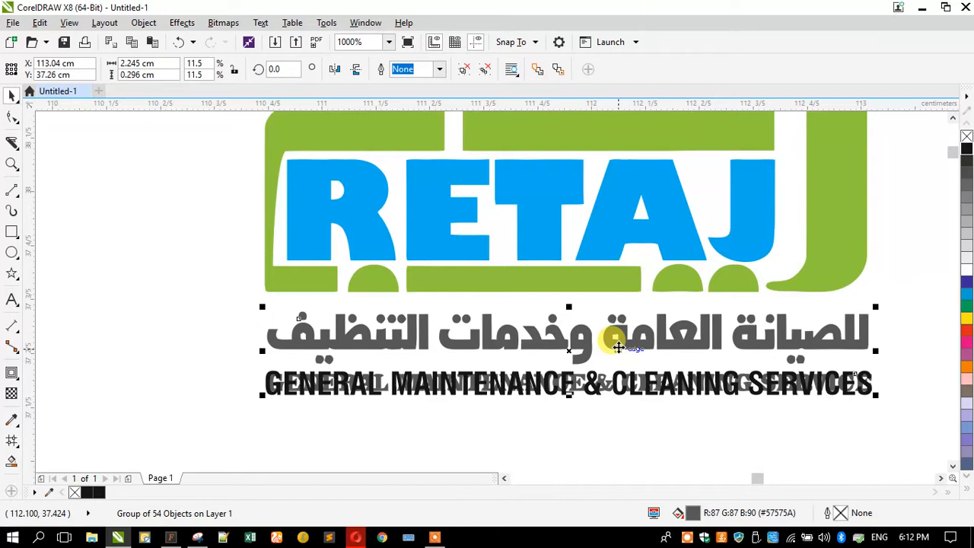
{"action": "left_click", "coordinate": [464, 71]}
{"action": "left_click_drag", "start_coordinate": [232, 366], "coordinate": [791, 405]}
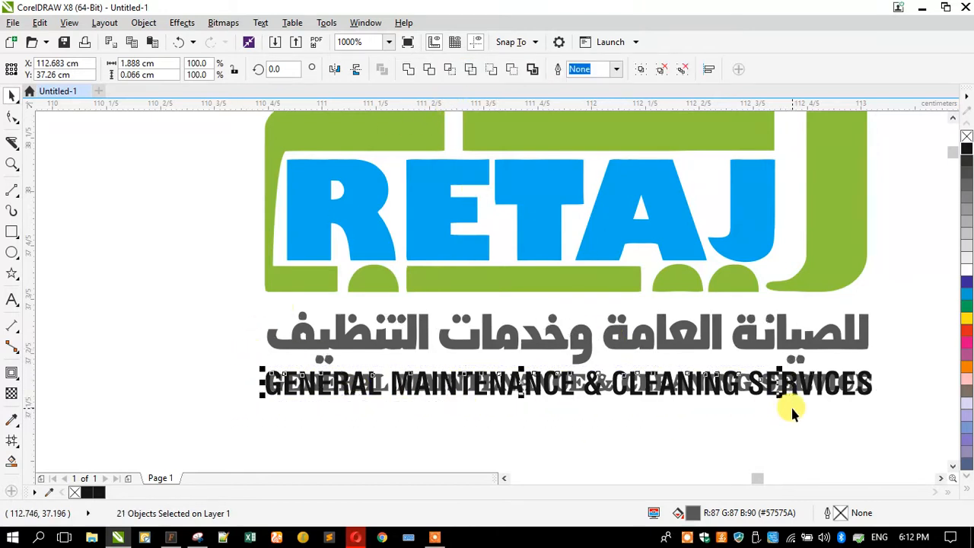
{"action": "key", "text": "Delete"}
{"action": "left_click_drag", "start_coordinate": [894, 409], "coordinate": [698, 372]}
{"action": "key", "text": "Delete"}
Fill the Arabic and English tagline lines with black and group them together
{"action": "left_click_drag", "start_coordinate": [241, 401], "coordinate": [888, 297]}
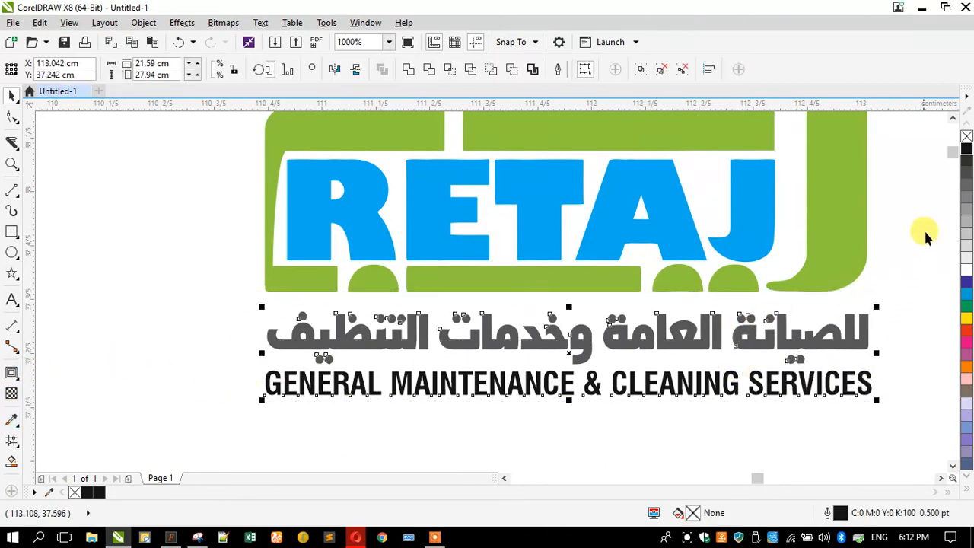
{"action": "left_click", "coordinate": [966, 149]}
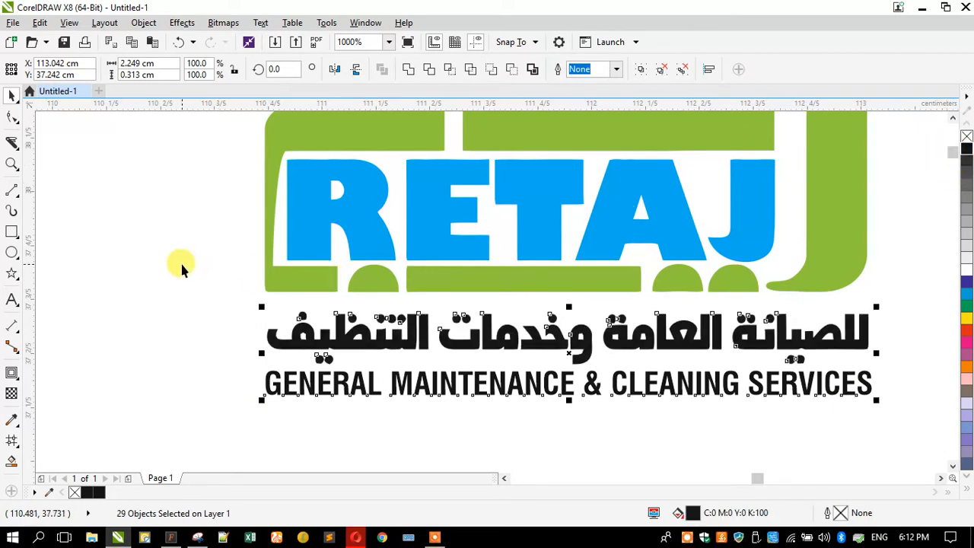
{"action": "key", "text": "ctrl+g"}
{"action": "scroll", "coordinate": [403, 326], "scroll_direction": "down", "scroll_amount": 2}
{"action": "left_click", "coordinate": [335, 291]}
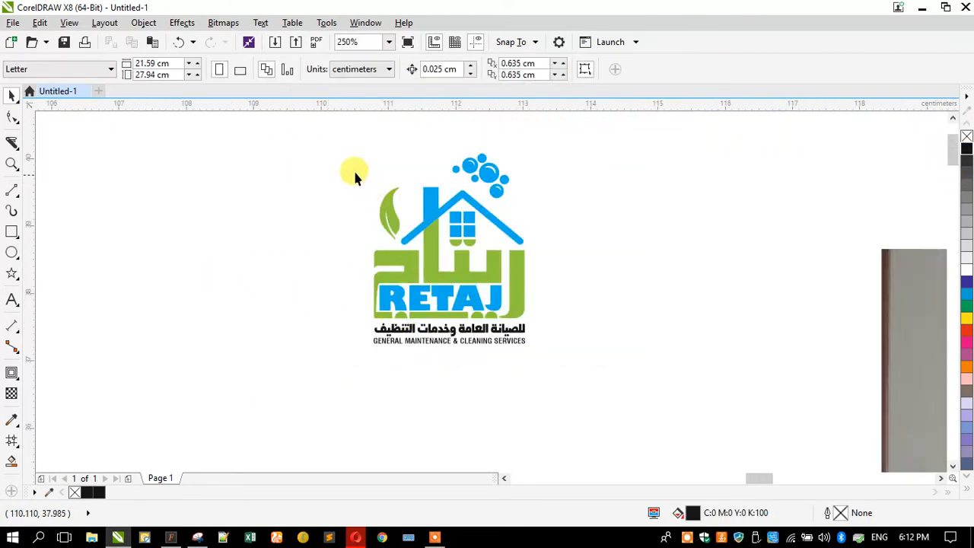
Group the complete logo with its tagline and move it onto the upper part of the portrait card outline
{"action": "left_click_drag", "start_coordinate": [338, 144], "coordinate": [611, 377]}
{"action": "scroll", "coordinate": [379, 262], "scroll_direction": "down", "scroll_amount": 1}
{"action": "left_click_drag", "start_coordinate": [378, 262], "coordinate": [348, 406]}
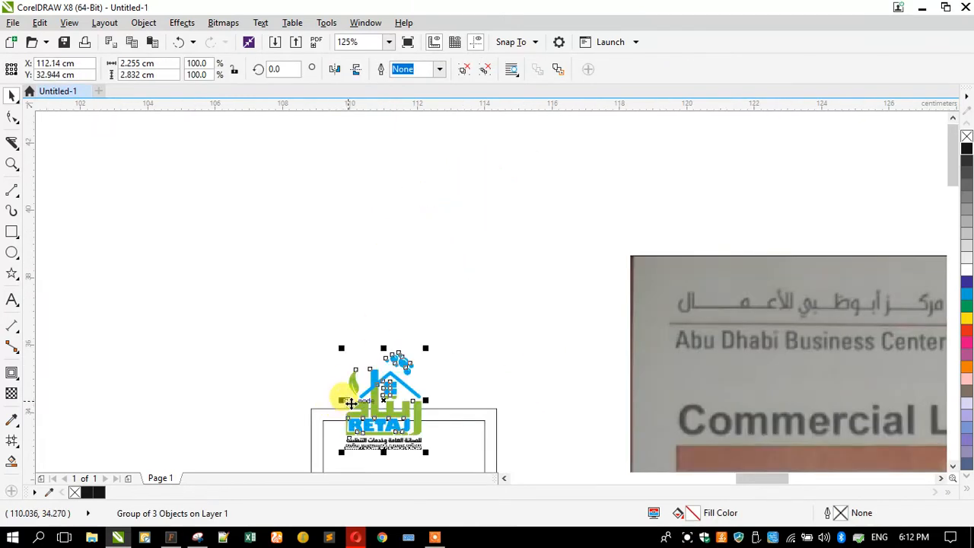
Convert the fill of the logo's green shapes to the CMYK color model
{"action": "left_click", "coordinate": [351, 403], "text": "ctrl"}
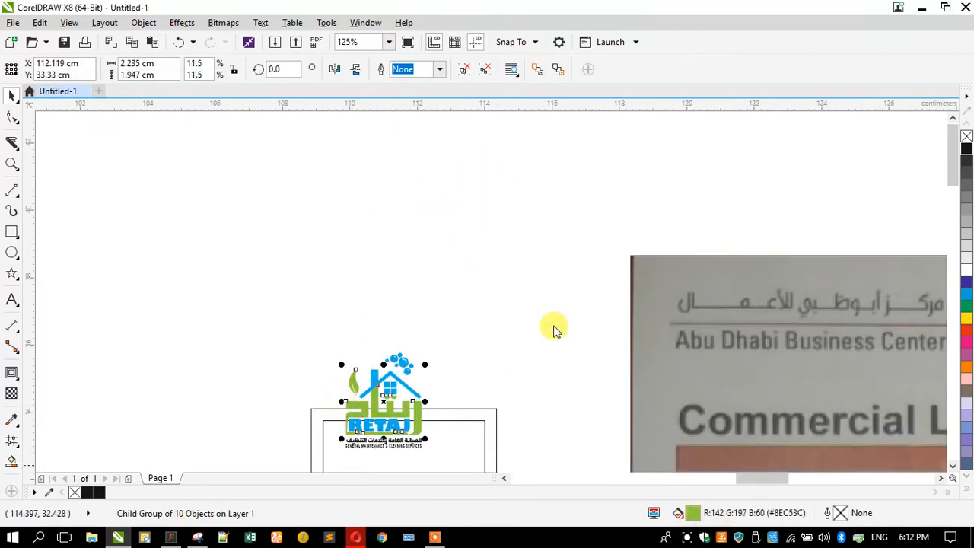
{"action": "key", "text": "shift+F11"}
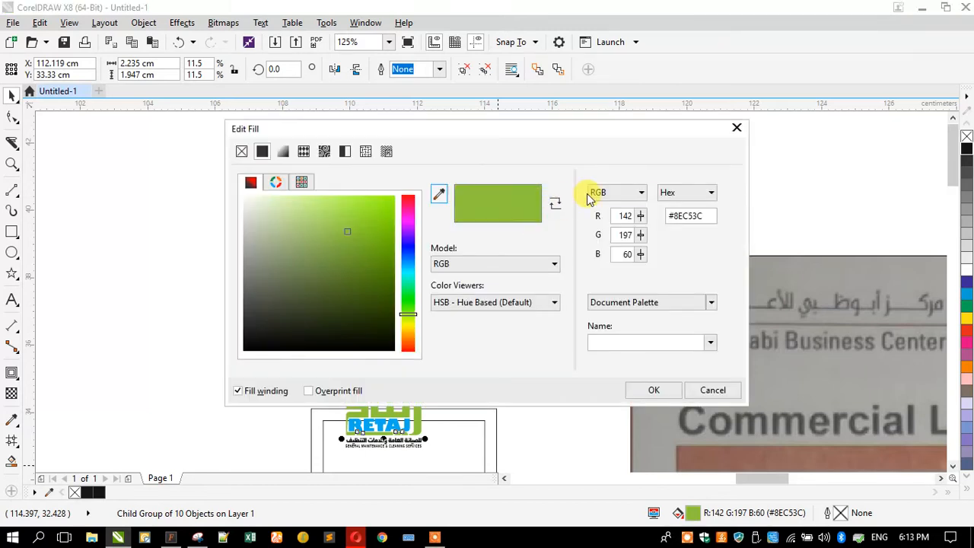
{"action": "left_click", "coordinate": [596, 196]}
{"action": "left_click", "coordinate": [599, 217]}
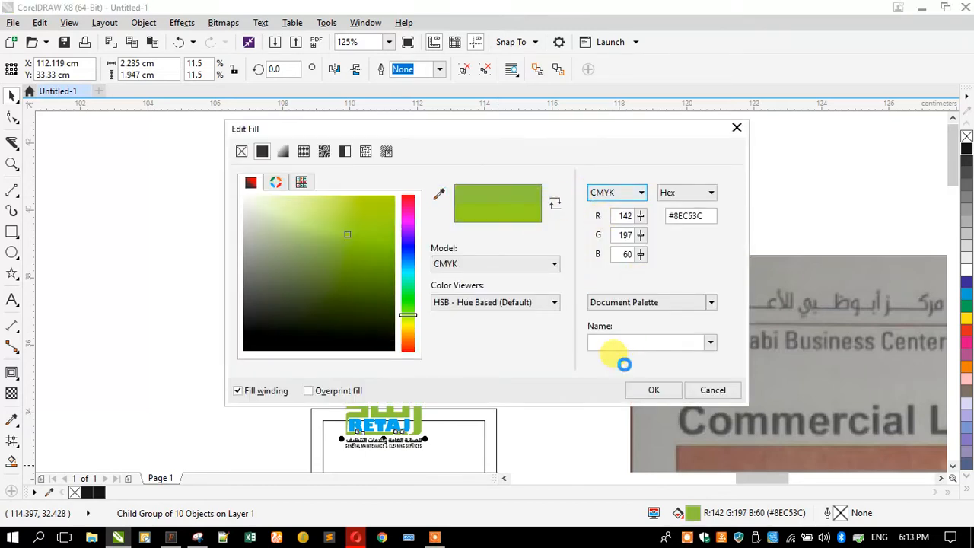
{"action": "left_click", "coordinate": [649, 392]}
{"action": "scroll", "coordinate": [348, 435], "scroll_direction": "up", "scroll_amount": 2}
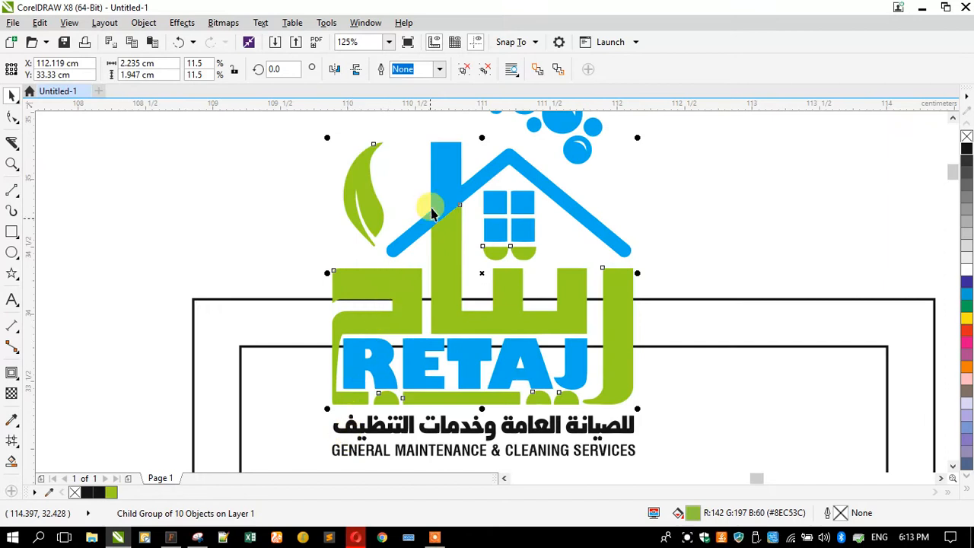
Convert the fill of the logo's blue shapes and RETAJ lettering to the CMYK color model
{"action": "left_click", "coordinate": [436, 169], "text": "ctrl"}
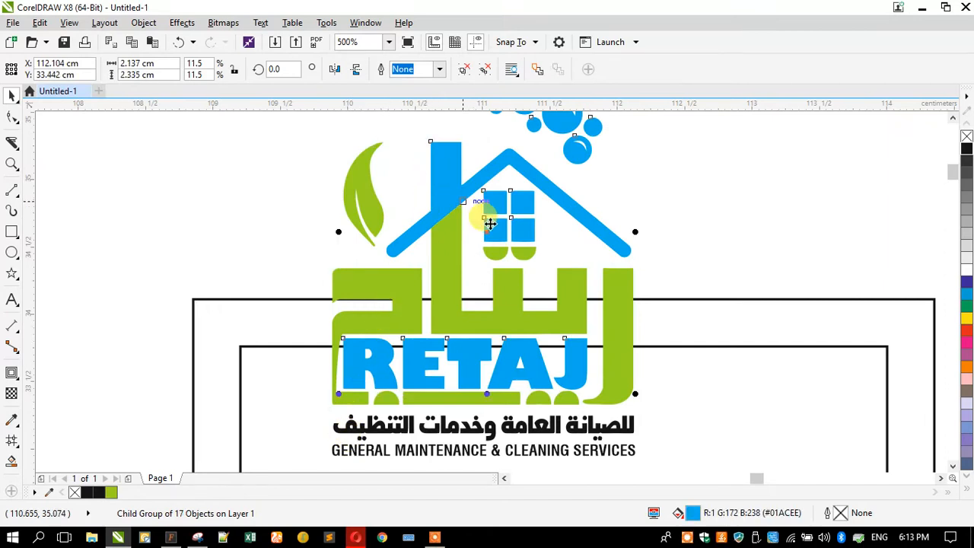
{"action": "double_click", "coordinate": [695, 512]}
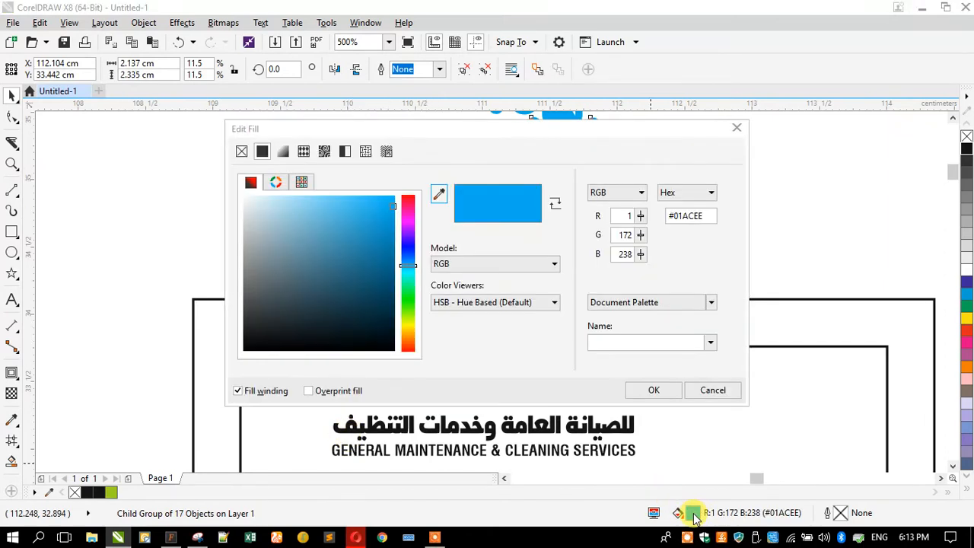
{"action": "left_click", "coordinate": [611, 198]}
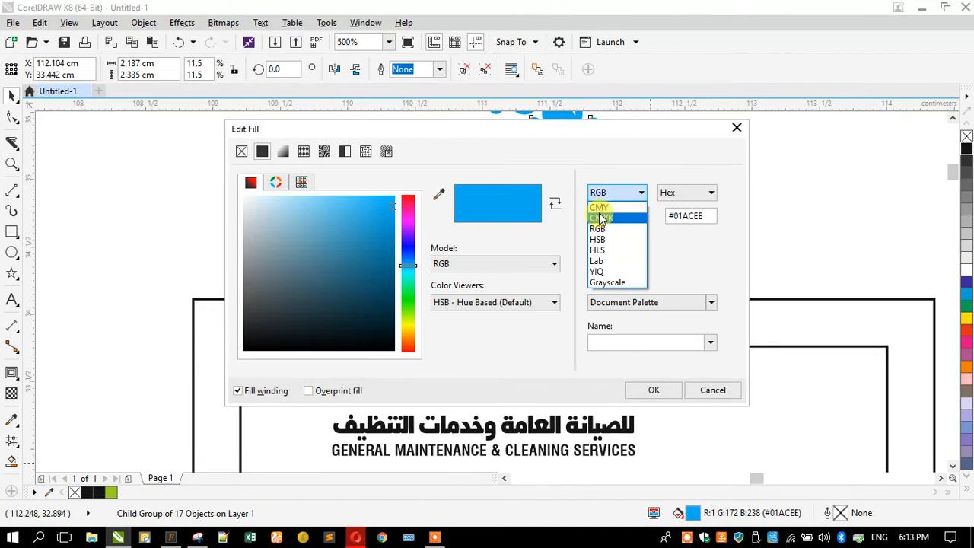
{"action": "left_click", "coordinate": [601, 217]}
{"action": "left_click", "coordinate": [649, 392]}
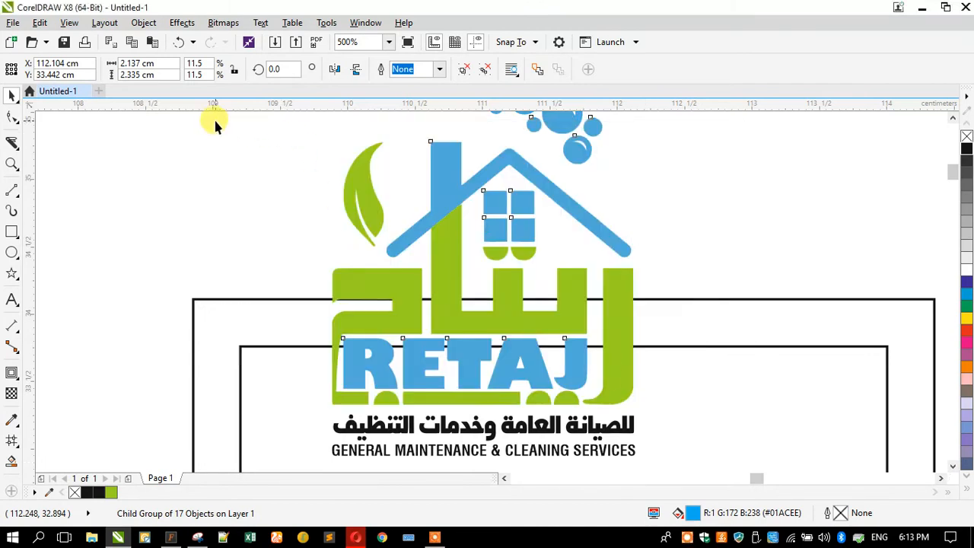
Enlarge the complete logo to about 2.74 cm wide and place it in the upper part of the card's inner frame
{"action": "left_click", "coordinate": [398, 191]}
{"action": "left_click", "coordinate": [370, 204]}
{"action": "scroll", "coordinate": [369, 204], "scroll_direction": "down", "scroll_amount": 2}
{"action": "left_click_drag", "start_coordinate": [365, 202], "coordinate": [353, 278]}
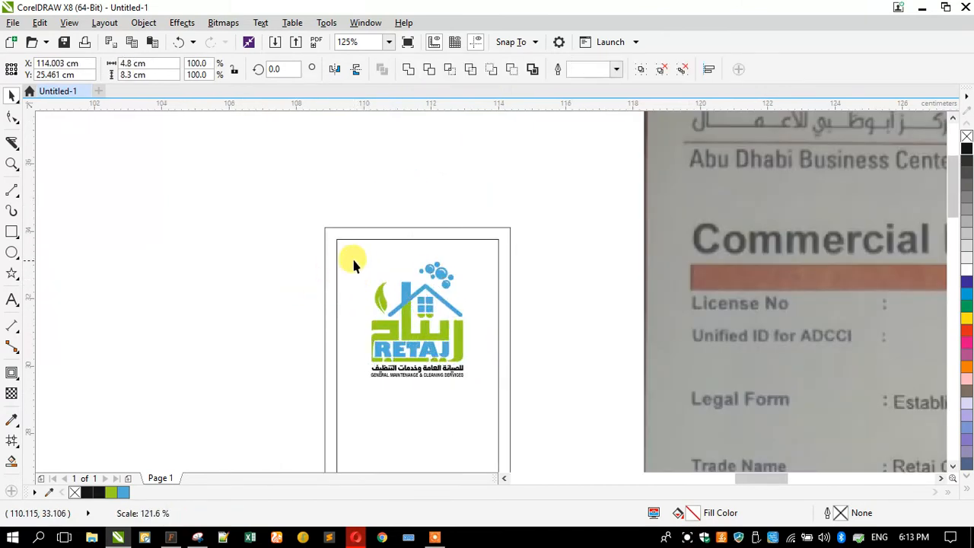
{"action": "key", "text": "Escape"}
Move the card outline together with its logo beside the handwritten sketch photo
{"action": "scroll", "coordinate": [360, 257], "scroll_direction": "down", "scroll_amount": 1}
{"action": "left_click", "coordinate": [375, 277]}
{"action": "scroll", "coordinate": [375, 266], "scroll_direction": "down", "scroll_amount": 1}
{"action": "left_click_drag", "start_coordinate": [324, 233], "coordinate": [507, 382]}
{"action": "scroll", "coordinate": [344, 310], "scroll_direction": "down", "scroll_amount": 1}
{"action": "left_click_drag", "start_coordinate": [359, 305], "coordinate": [623, 324]}
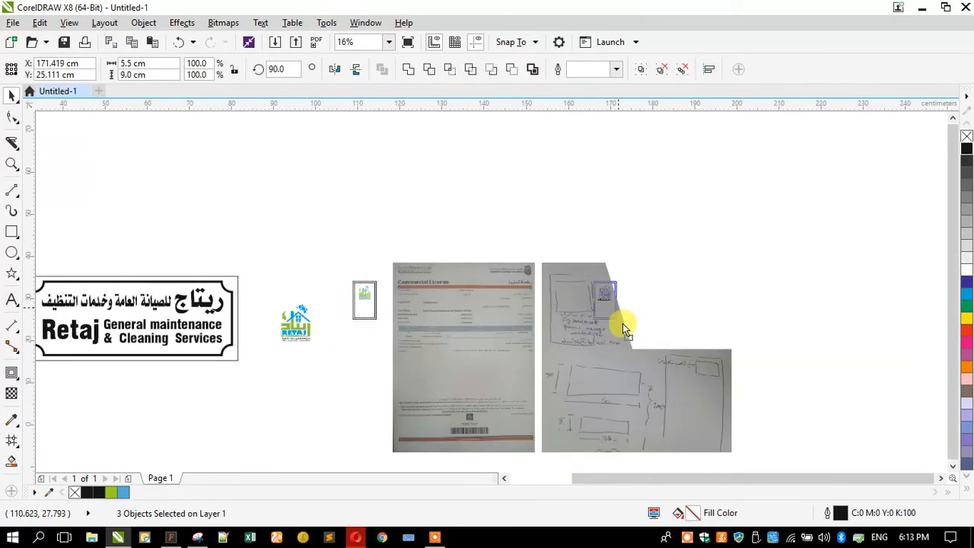
{"action": "scroll", "coordinate": [632, 331], "scroll_direction": "up", "scroll_amount": 2}
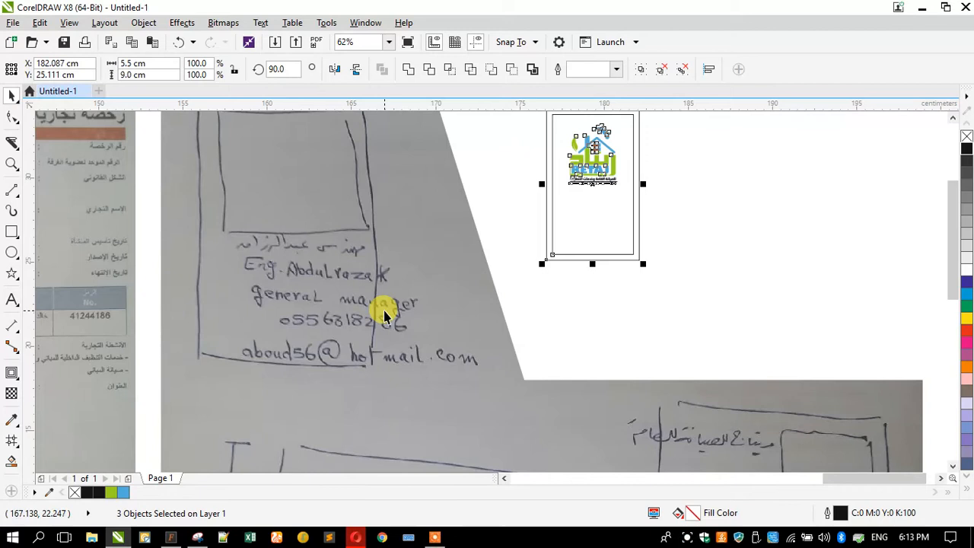
Scale the licence and sketch photos down together to about 45.6 by 25.6 cm and reposition them near the card
{"action": "left_click", "coordinate": [422, 323]}
{"action": "left_click", "coordinate": [249, 293], "text": "shift"}
{"action": "left_click_drag", "start_coordinate": [677, 173], "coordinate": [583, 223]}
{"action": "left_click_drag", "start_coordinate": [340, 287], "coordinate": [399, 259]}
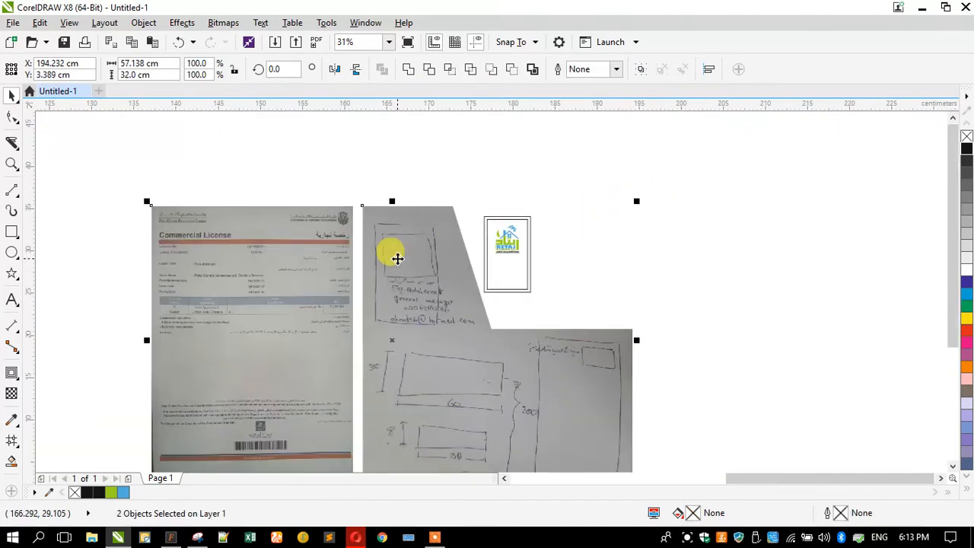
{"action": "left_click_drag", "start_coordinate": [639, 201], "coordinate": [590, 228]}
{"action": "left_click_drag", "start_coordinate": [419, 280], "coordinate": [431, 262]}
{"action": "scroll", "coordinate": [537, 245], "scroll_direction": "up", "scroll_amount": 1}
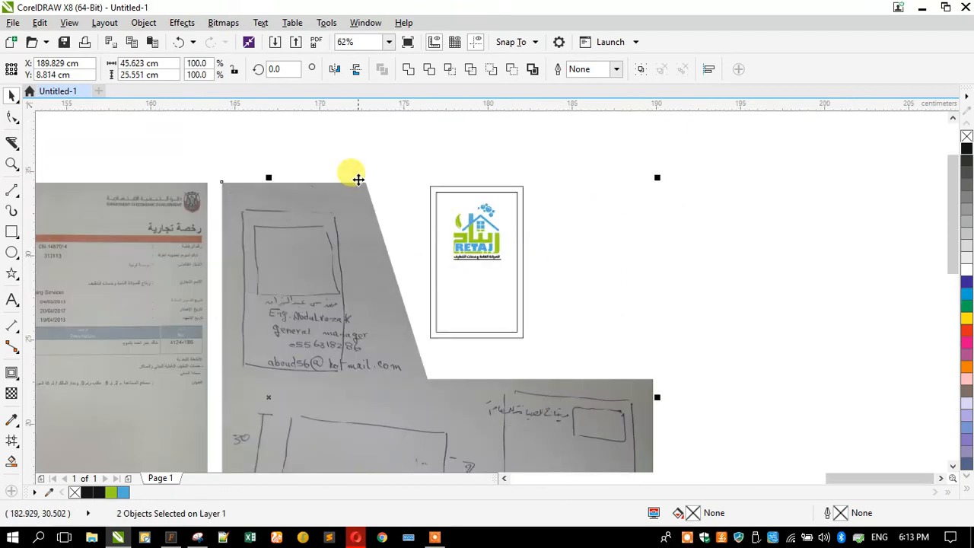
Move the sketch photo to the other side of the card and adjust the card's position between the two photos
{"action": "left_click", "coordinate": [359, 150]}
{"action": "mouse_move", "coordinate": [330, 267]}
{"action": "left_mouse_down"}
{"action": "mouse_move", "coordinate": [539, 253]}
{"action": "mouse_move", "coordinate": [617, 235]}
{"action": "mouse_move", "coordinate": [645, 251]}
{"action": "left_mouse_up"}
{"action": "mouse_move", "coordinate": [408, 163]}
{"action": "left_mouse_down"}
{"action": "mouse_move", "coordinate": [435, 206]}
{"action": "mouse_move", "coordinate": [657, 410]}
{"action": "left_mouse_up"}
{"action": "left_click", "coordinate": [399, 170]}
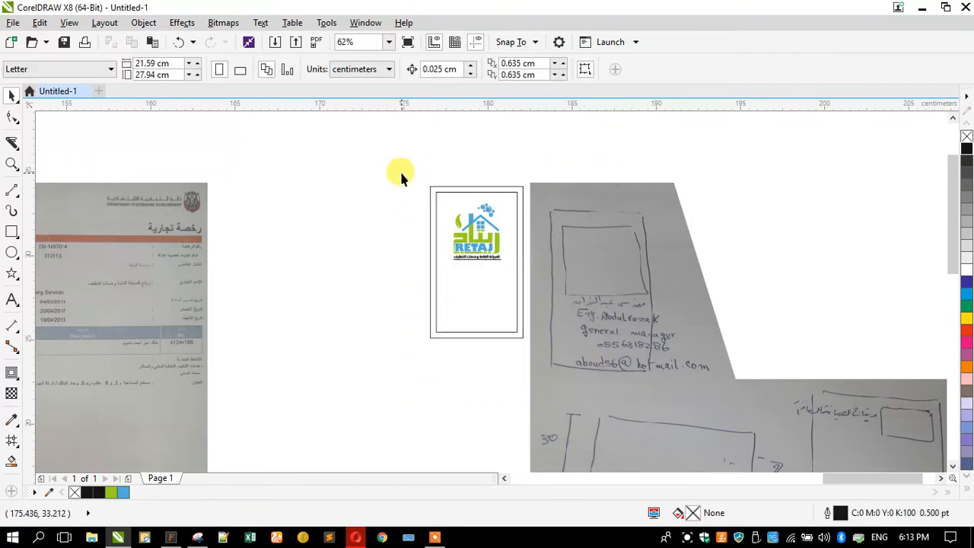
{"action": "left_click_drag", "start_coordinate": [402, 169], "coordinate": [561, 367]}
{"action": "left_click_drag", "start_coordinate": [457, 208], "coordinate": [451, 232]}
{"action": "left_click", "coordinate": [315, 242]}
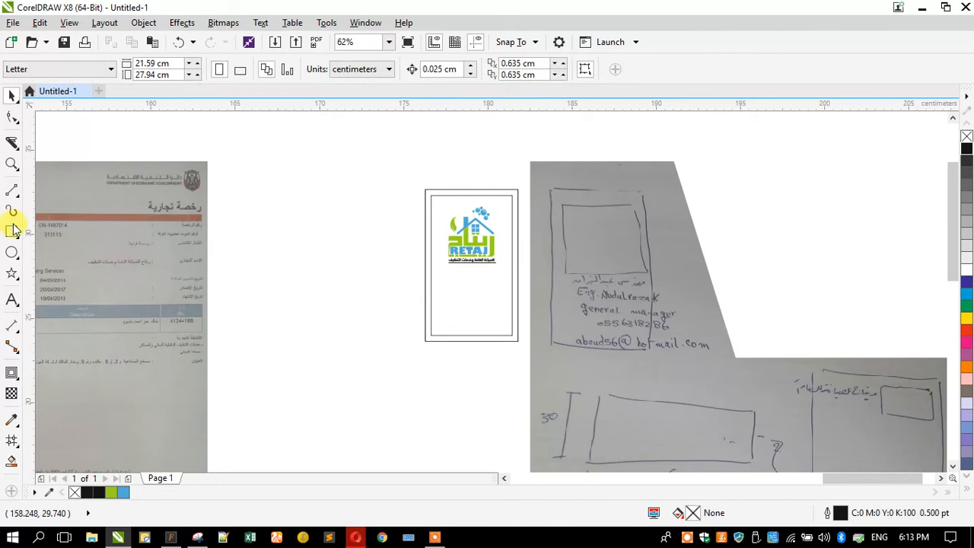
Duplicate the empty card outline with its inner frame to the left of the original card
{"action": "left_click", "coordinate": [13, 164]}
{"action": "left_click_drag", "start_coordinate": [311, 165], "coordinate": [727, 391]}
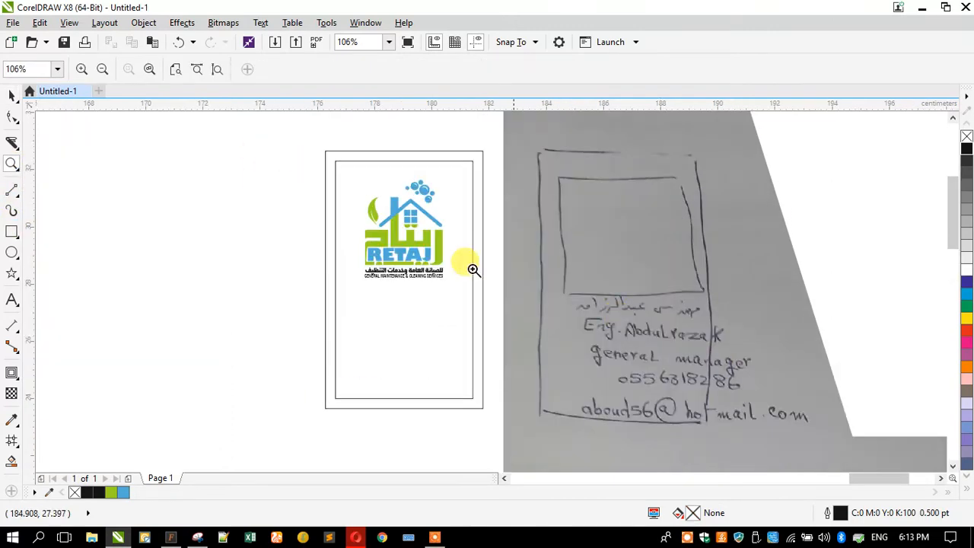
{"action": "key", "text": "space"}
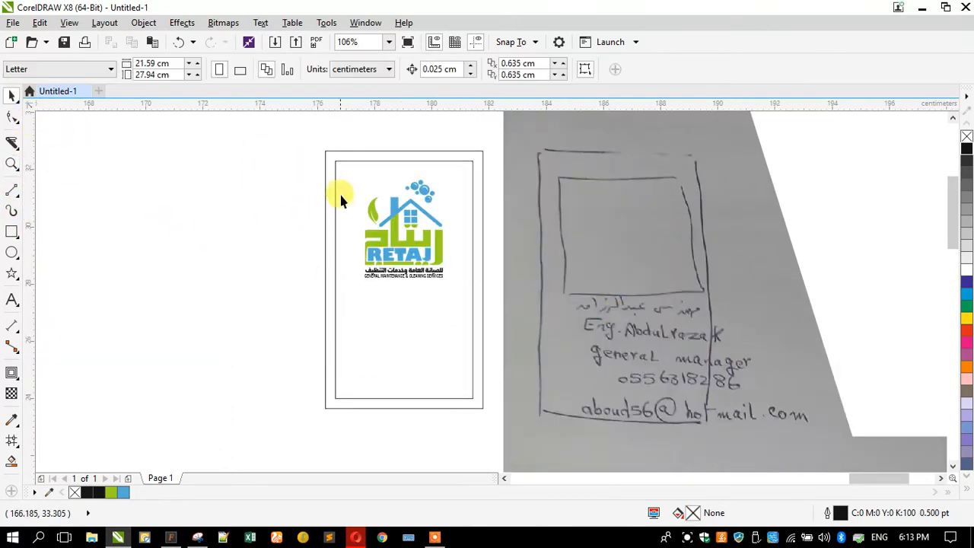
{"action": "left_click", "coordinate": [325, 199]}
{"action": "left_click_drag", "start_coordinate": [327, 193], "coordinate": [148, 195]}
Copy the logo onto the duplicate card, enlarge it to nearly fill the inner frame's width, and centre it both ways
{"action": "left_click_drag", "start_coordinate": [395, 237], "coordinate": [252, 295]}
{"action": "right_click", "coordinate": [252, 295]}
{"action": "left_click_drag", "start_coordinate": [213, 239], "coordinate": [180, 226]}
{"action": "left_click", "coordinate": [181, 226], "text": "shift"}
{"action": "key", "text": "c"}
{"action": "key", "text": "e"}
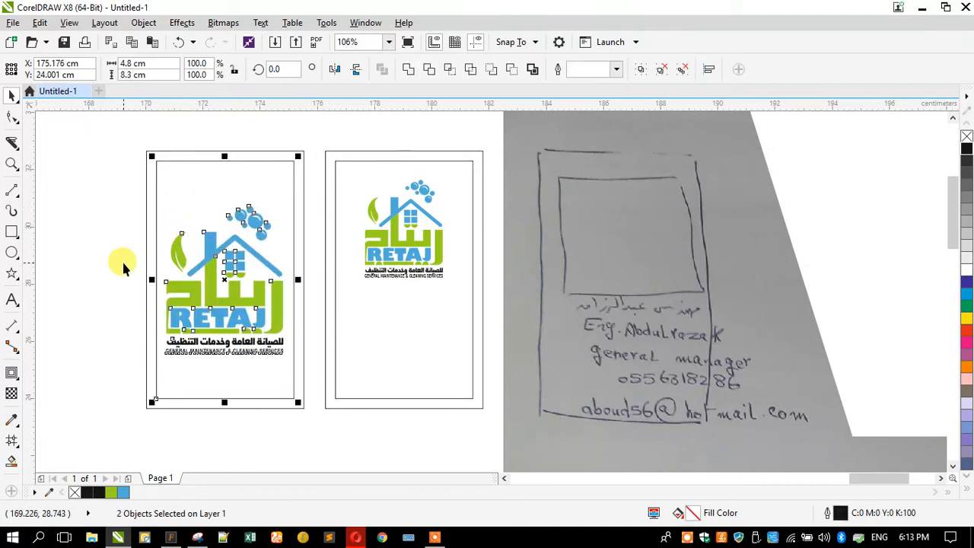
{"action": "left_click", "coordinate": [121, 260]}
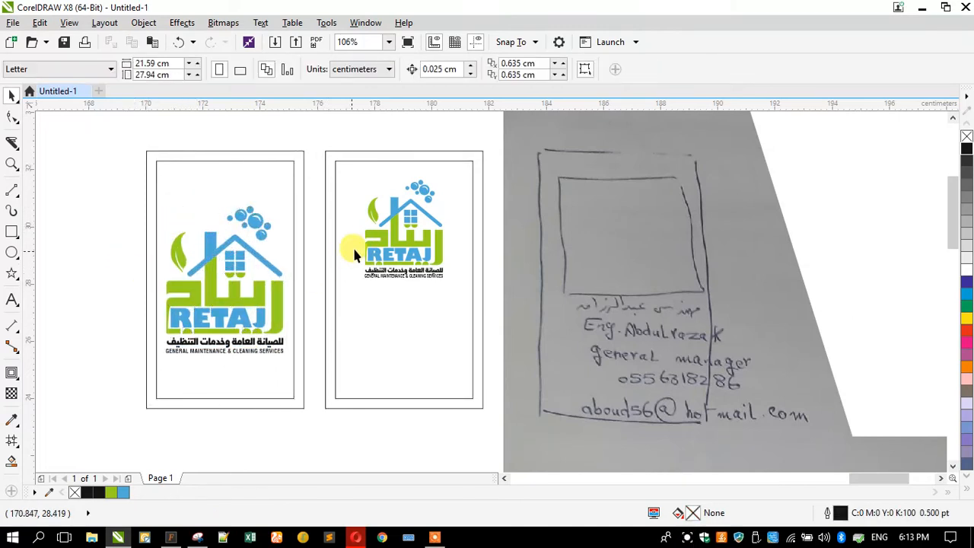
Shift the logo on the original card slightly upward, closer to the inner frame's upper edge
{"action": "left_click", "coordinate": [376, 234]}
{"action": "left_click_drag", "start_coordinate": [380, 237], "coordinate": [380, 226]}
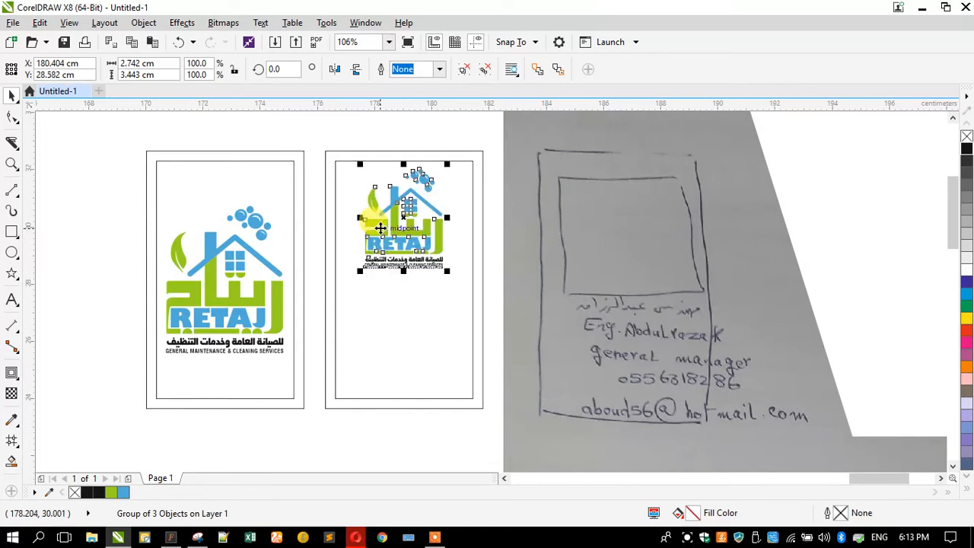
{"action": "left_click", "coordinate": [315, 139]}
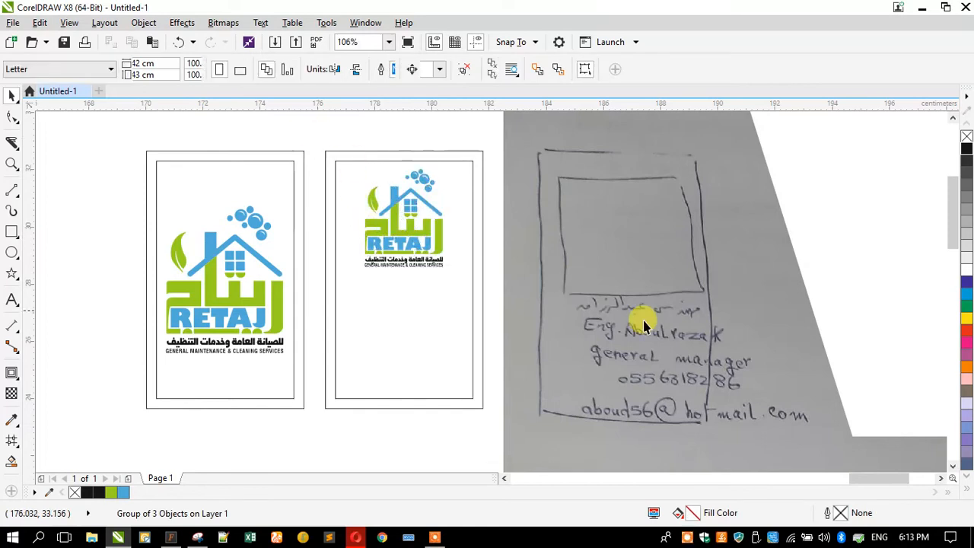
Add an Arabic text line below the original card with the title مهندس followed by the contact's name from the sketch
{"action": "left_click", "coordinate": [11, 302]}
{"action": "left_click", "coordinate": [339, 426]}
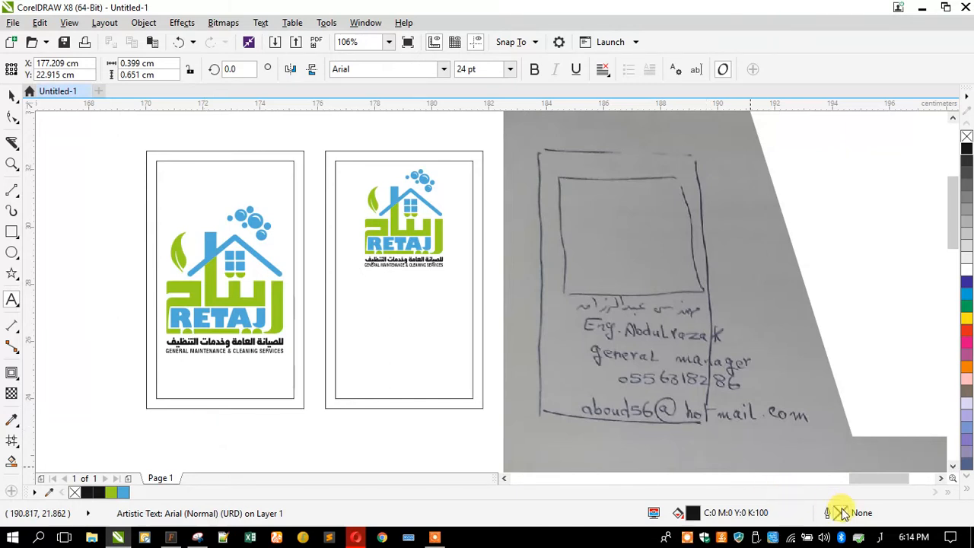
{"action": "left_click", "coordinate": [880, 538]}
{"action": "left_click", "coordinate": [834, 414]}
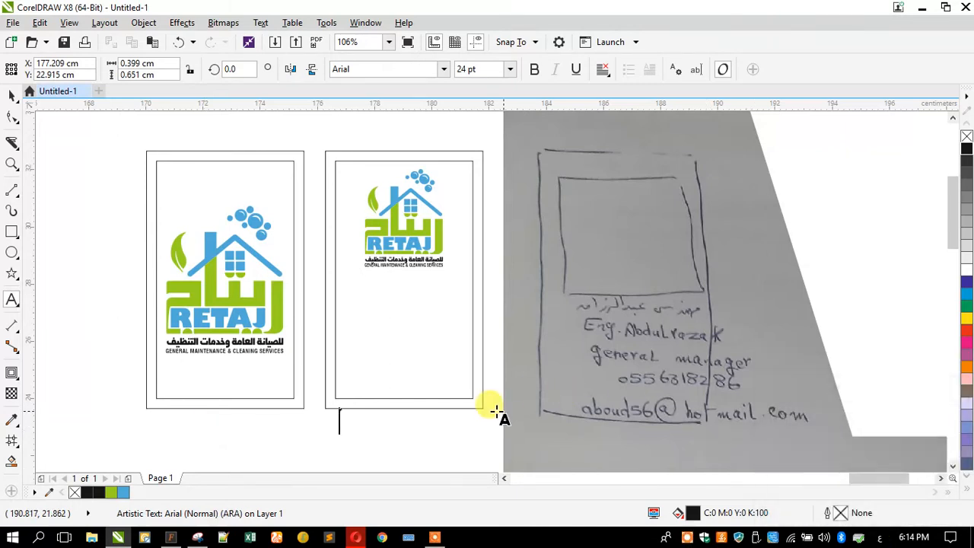
{"action": "left_click", "coordinate": [465, 423]}
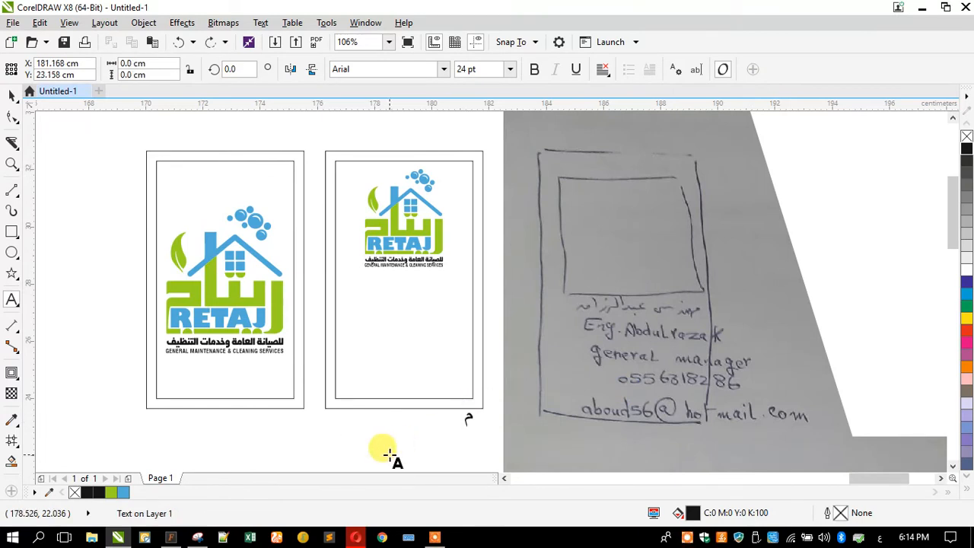
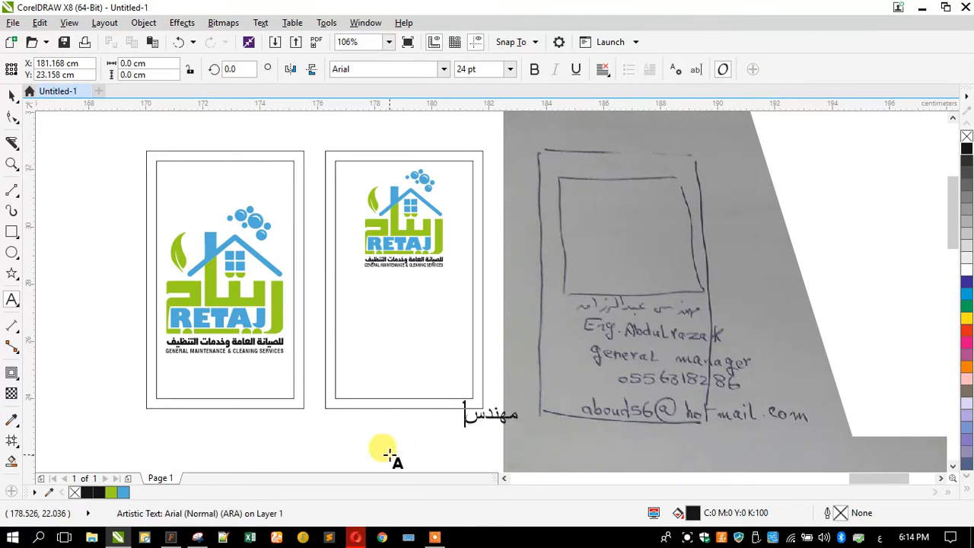
{"action": "key", "text": "BackSpace"}
{"action": "key", "text": "BackSpace"}
{"action": "key", "text": "BackSpace"}
{"action": "key", "text": "BackSpace"}
{"action": "key", "text": "BackSpace"}
{"action": "key", "text": "BackSpace"}
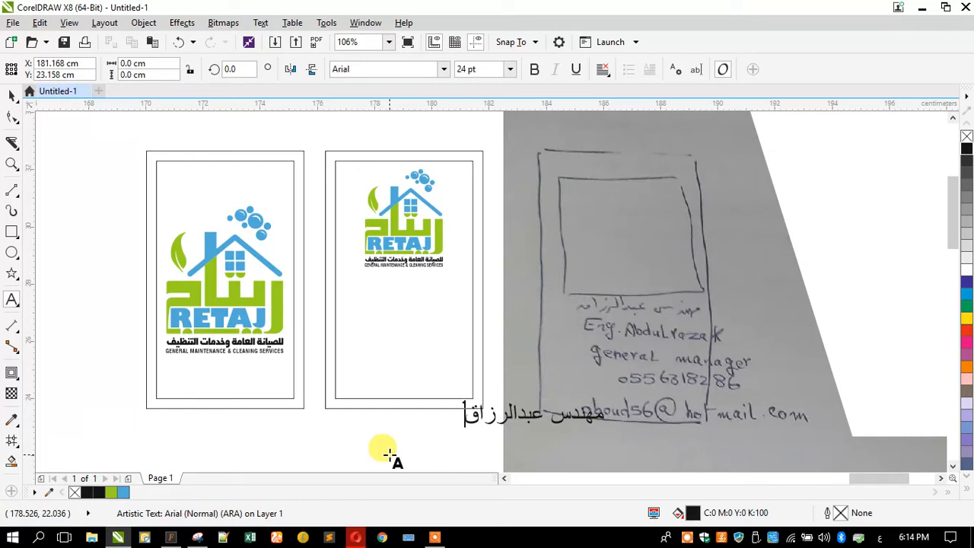
Set the Arabic name line in the TheSans font with centre alignment
{"action": "left_click", "coordinate": [12, 95]}
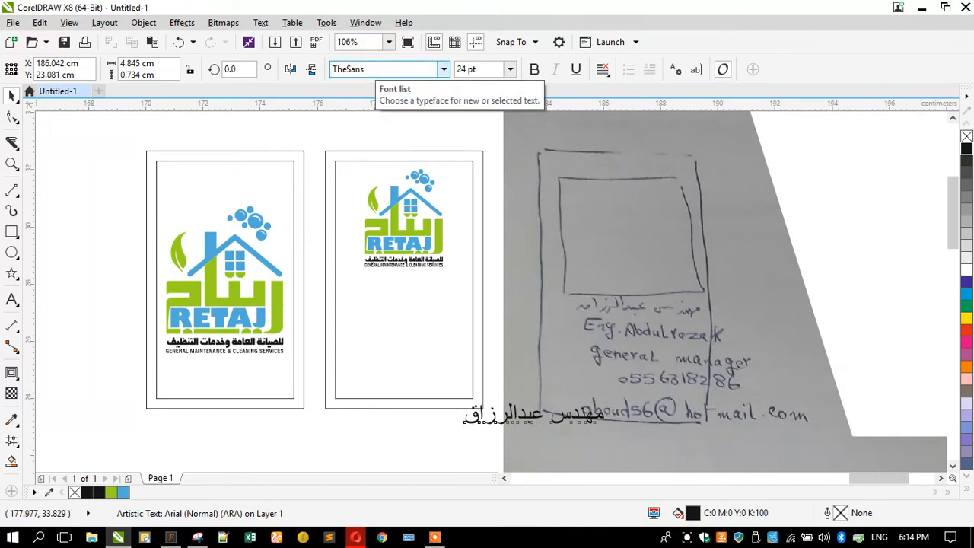
{"action": "key", "text": "Return"}
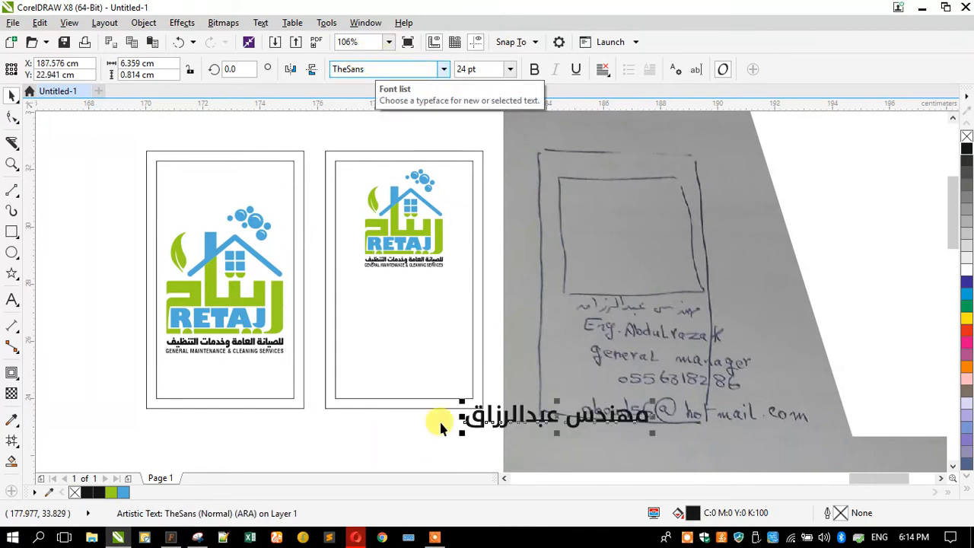
{"action": "left_click", "coordinate": [599, 72]}
{"action": "left_click", "coordinate": [609, 120]}
Shrink the Arabic name line to about 11.2 pt and centre it horizontally on the card below the logo
{"action": "left_click_drag", "start_coordinate": [491, 411], "coordinate": [361, 341]}
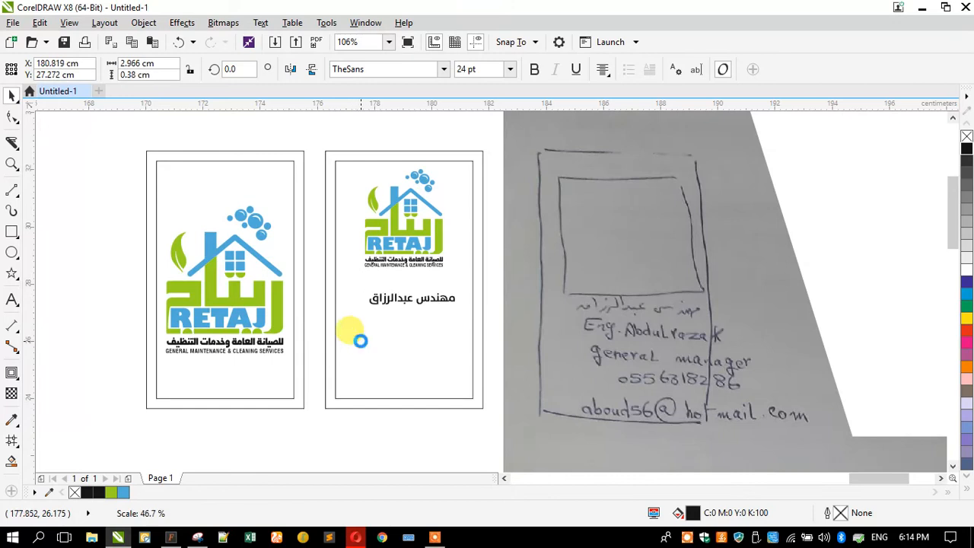
{"action": "left_click", "coordinate": [368, 350], "text": "shift"}
{"action": "key", "text": "c"}
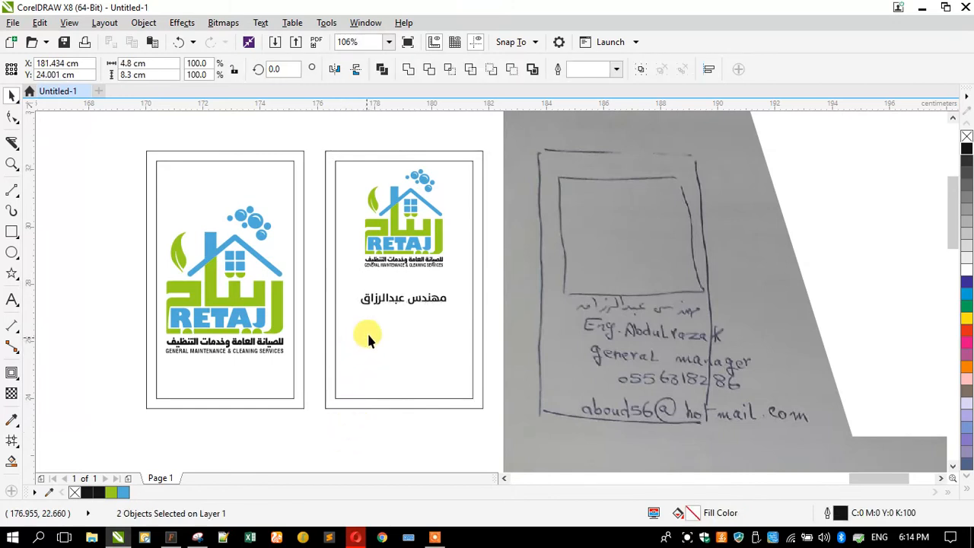
{"action": "key", "text": "Escape"}
Duplicate the Arabic name line below itself and replace the copy's text with "Eng." and the contact's English name
{"action": "left_click_drag", "start_coordinate": [377, 302], "coordinate": [370, 335]}
{"action": "right_click", "coordinate": [371, 335]}
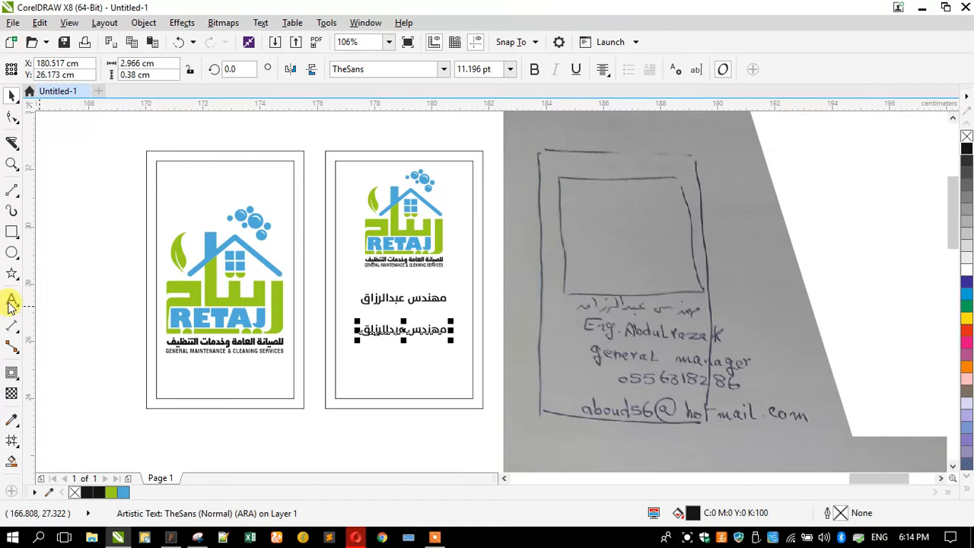
{"action": "key", "text": "ctrl+a"}
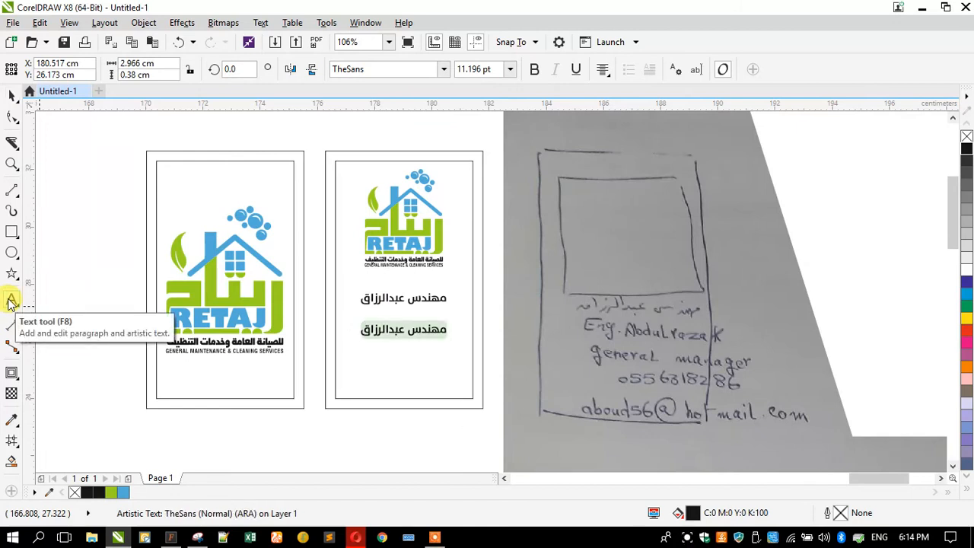
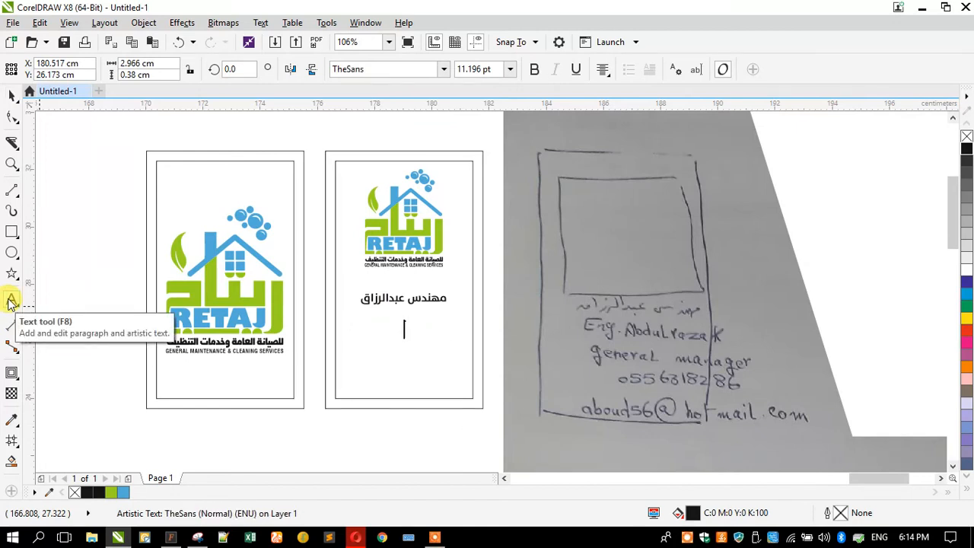
{"action": "key", "text": "Caps_Lock"}
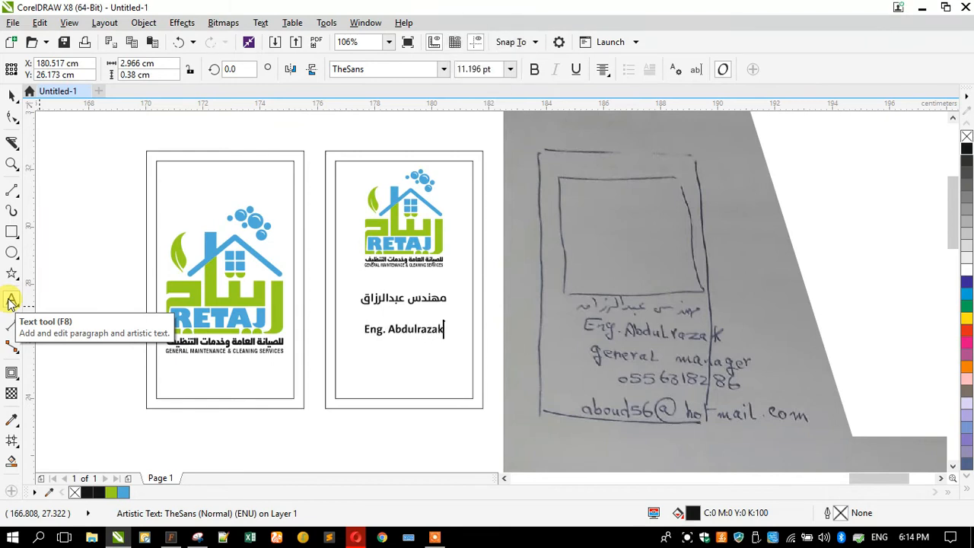
{"action": "left_click", "coordinate": [7, 99]}
{"action": "left_click", "coordinate": [369, 329]}
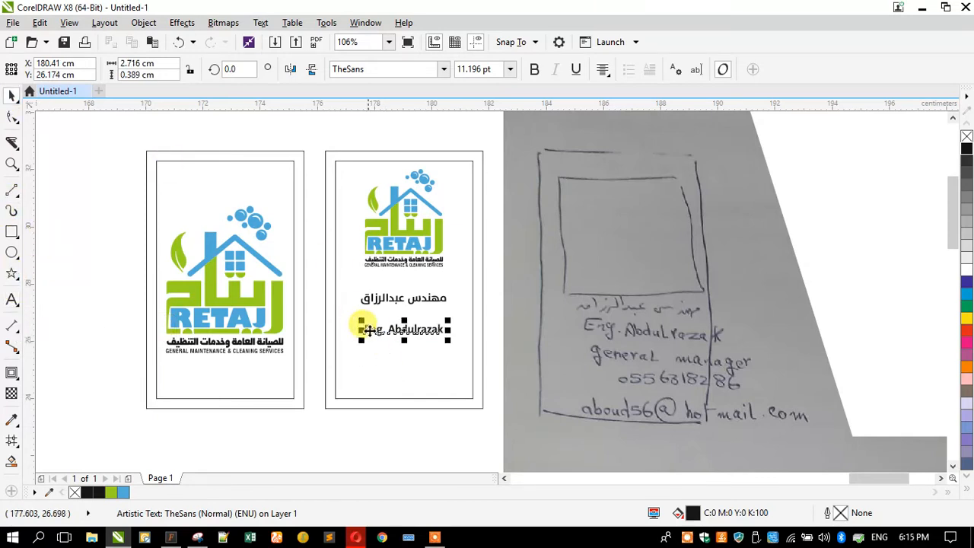
Enlarge the English name line to about 12.1 pt, then duplicate it below and replace the copy's text with "General Manager"
{"action": "scroll", "coordinate": [369, 329], "scroll_direction": "up", "scroll_amount": 2}
{"action": "mouse_move", "coordinate": [363, 324]}
{"action": "left_mouse_down"}
{"action": "mouse_move", "coordinate": [365, 302]}
{"action": "mouse_move", "coordinate": [345, 320]}
{"action": "mouse_move", "coordinate": [354, 299]}
{"action": "mouse_move", "coordinate": [365, 332]}
{"action": "left_mouse_up"}
{"action": "scroll", "coordinate": [355, 298], "scroll_direction": "down", "scroll_amount": 2}
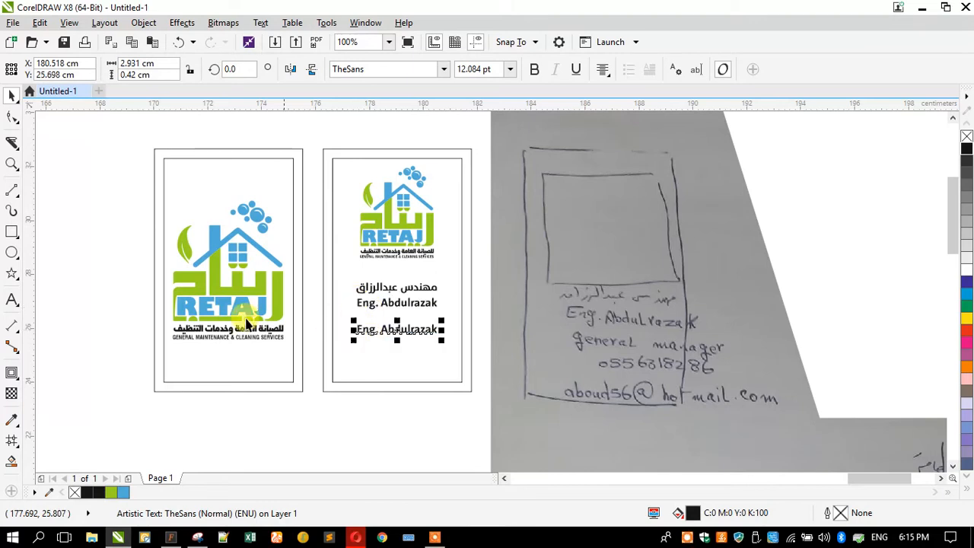
{"action": "left_click", "coordinate": [12, 301]}
{"action": "key", "text": "ctrl+a"}
{"action": "type", "text": "G"}
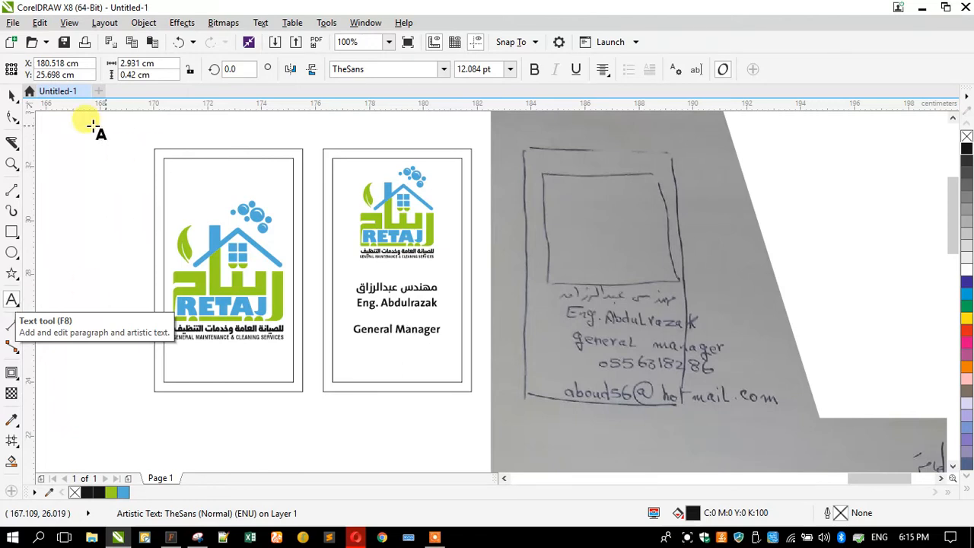
Shrink the General Manager line to about 8.6 pt, keeping it centred on the card
{"action": "left_click", "coordinate": [9, 94]}
{"action": "scroll", "coordinate": [406, 342], "scroll_direction": "up", "scroll_amount": 2}
{"action": "left_click_drag", "start_coordinate": [300, 338], "coordinate": [320, 343]}
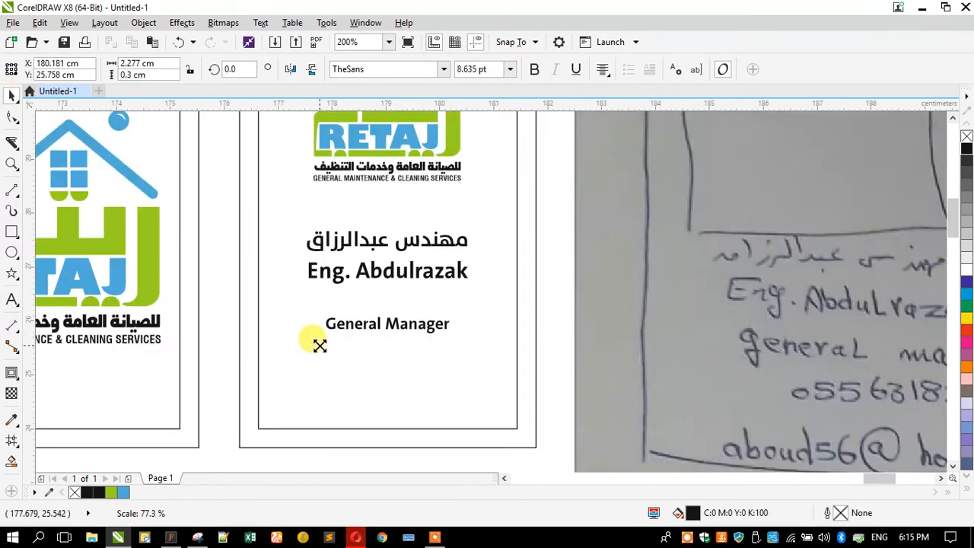
Duplicate the General Manager line below itself and replace the copy's text with the mobile number from the sketch
{"action": "left_click_drag", "start_coordinate": [365, 322], "coordinate": [374, 346]}
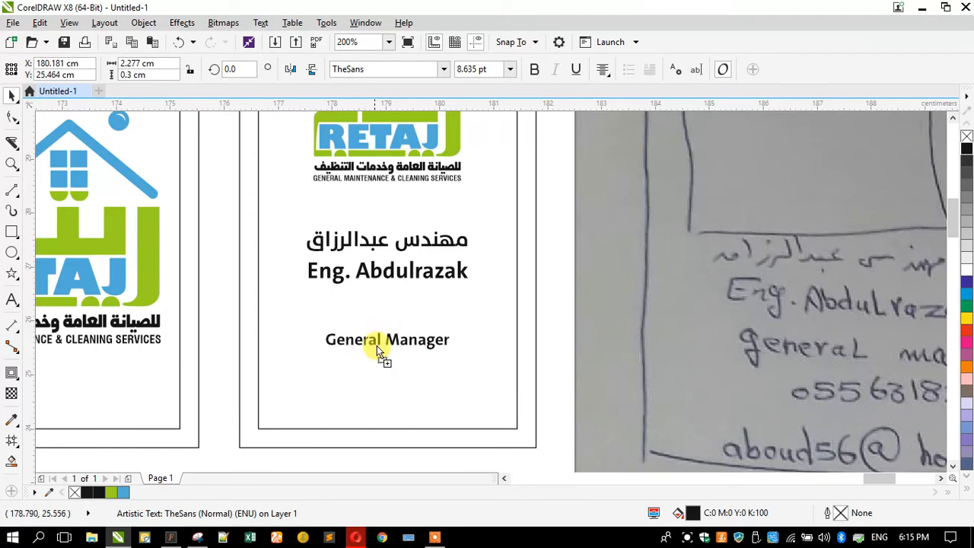
{"action": "right_click", "coordinate": [375, 346]}
{"action": "left_click", "coordinate": [12, 303]}
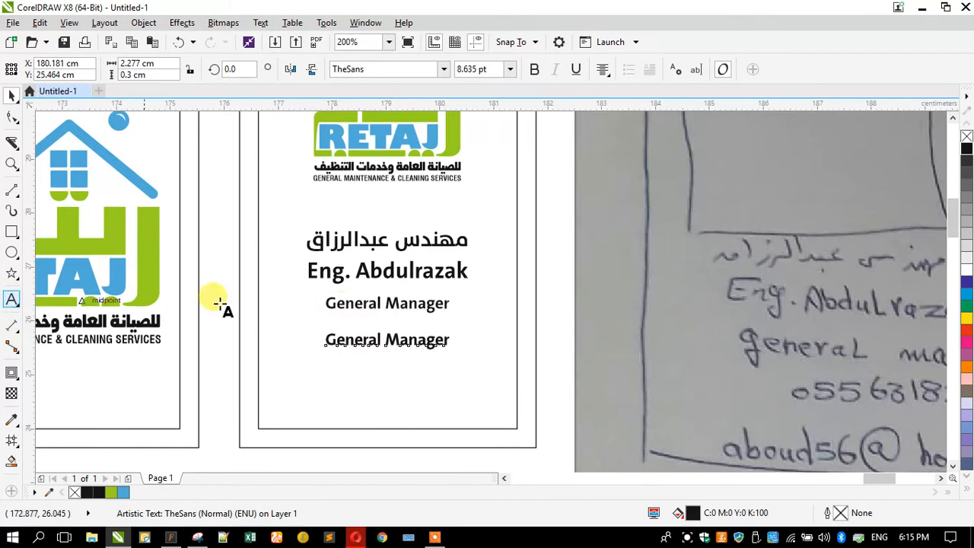
{"action": "scroll", "coordinate": [335, 308], "scroll_direction": "down", "scroll_amount": 1}
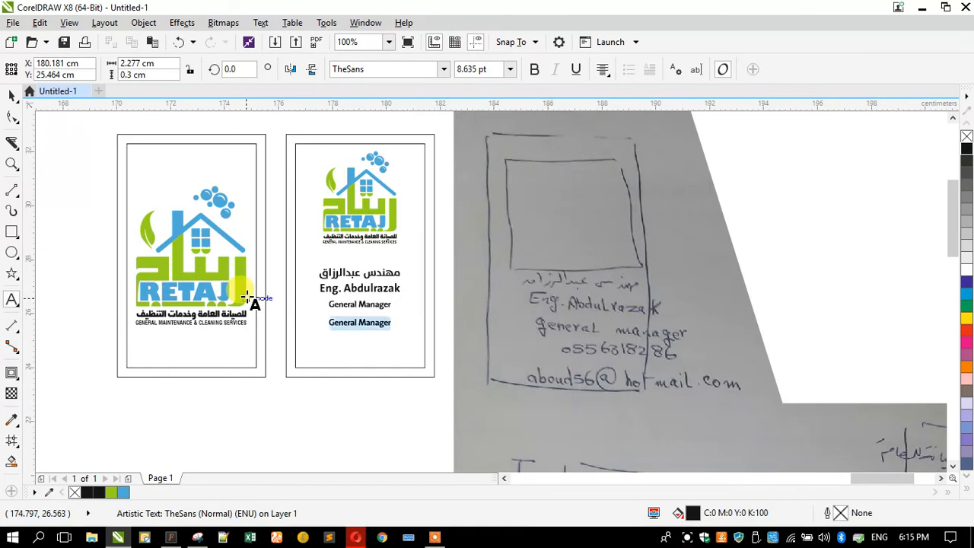
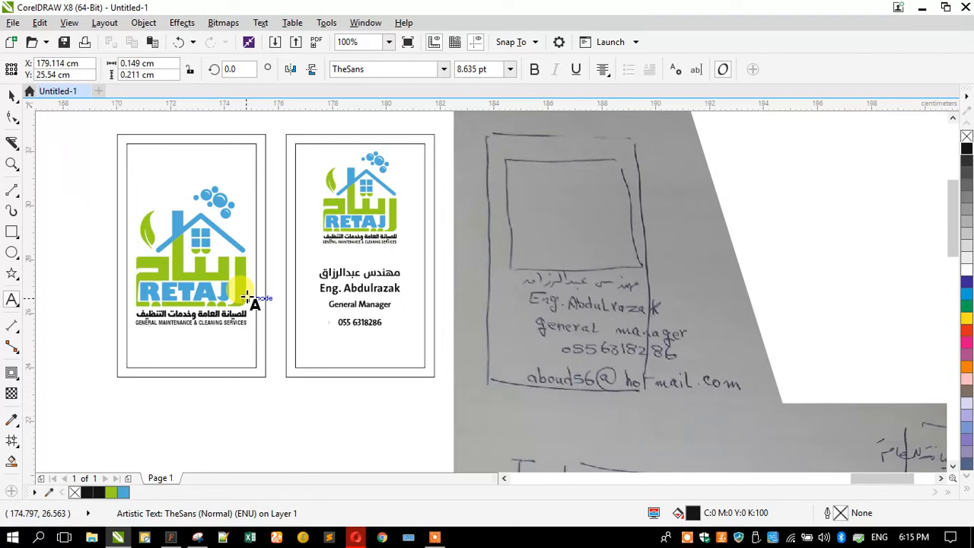
Enlarge the mobile number line slightly about its centre
{"action": "left_click", "coordinate": [12, 95]}
{"action": "scroll", "coordinate": [329, 316], "scroll_direction": "up", "scroll_amount": 2}
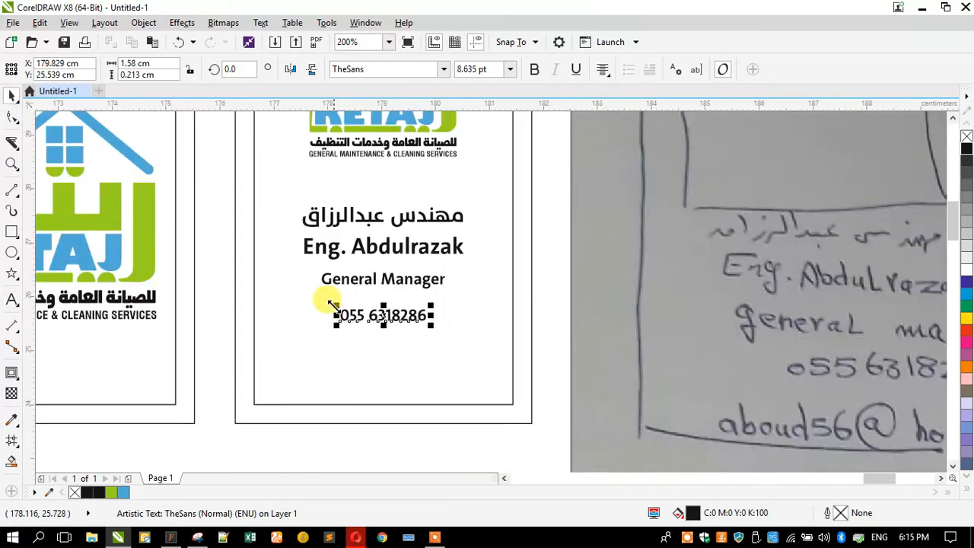
{"action": "mouse_move", "coordinate": [334, 305]}
{"action": "left_mouse_down"}
{"action": "mouse_move", "coordinate": [313, 284]}
{"action": "mouse_move", "coordinate": [323, 291]}
{"action": "left_mouse_up"}
Move the Arabic name, English name and General Manager lines together slightly up towards the logo
{"action": "left_click", "coordinate": [333, 280]}
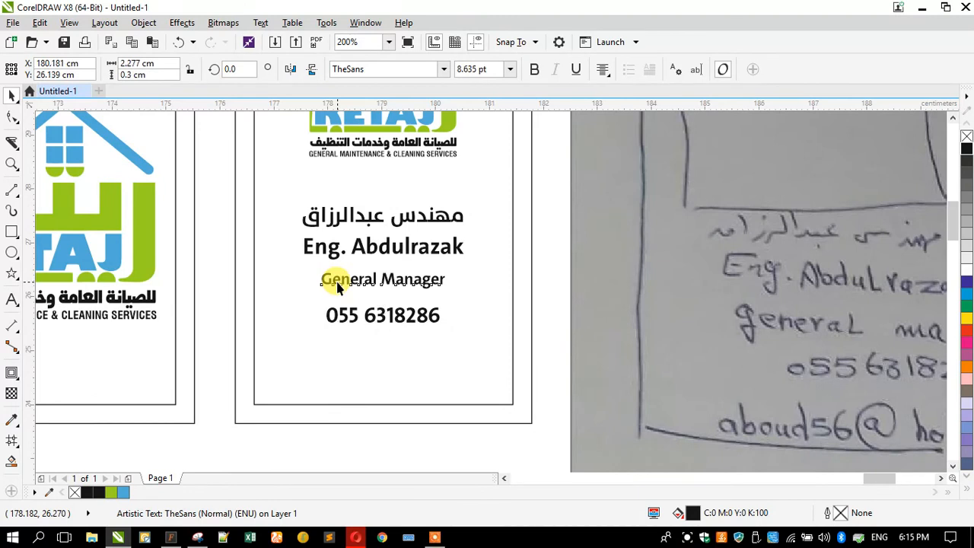
{"action": "left_click", "coordinate": [328, 241], "text": "shift"}
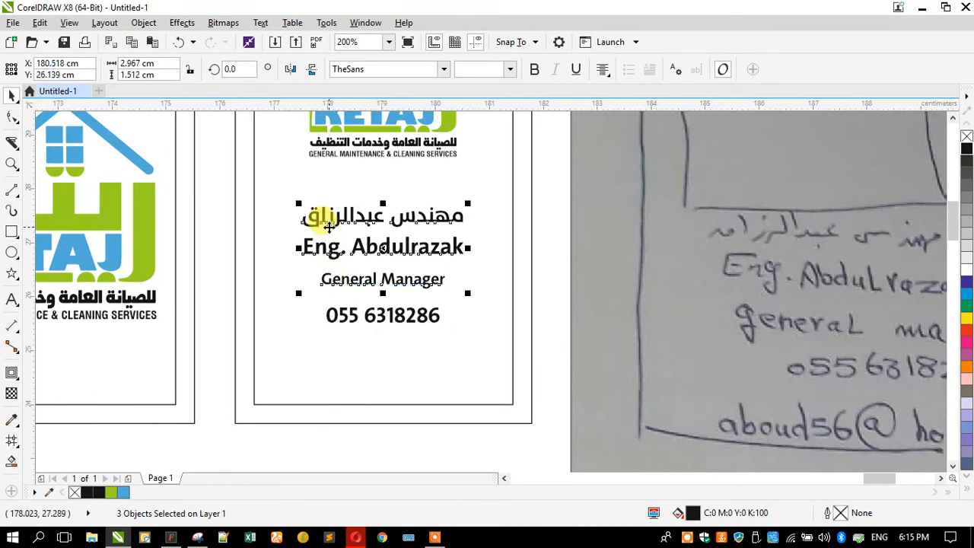
{"action": "left_click", "coordinate": [333, 223], "text": "shift"}
{"action": "left_click_drag", "start_coordinate": [334, 223], "coordinate": [332, 215]}
{"action": "left_click", "coordinate": [221, 269]}
Duplicate the General Manager line below the mobile number and replace its text with "Abu Dhabi - U.A.E." and an "Email:" line with the contact's e-mail
{"action": "left_click_drag", "start_coordinate": [342, 273], "coordinate": [343, 348]}
{"action": "scroll", "coordinate": [344, 350], "scroll_direction": "down", "scroll_amount": 2}
{"action": "left_click", "coordinate": [11, 299]}
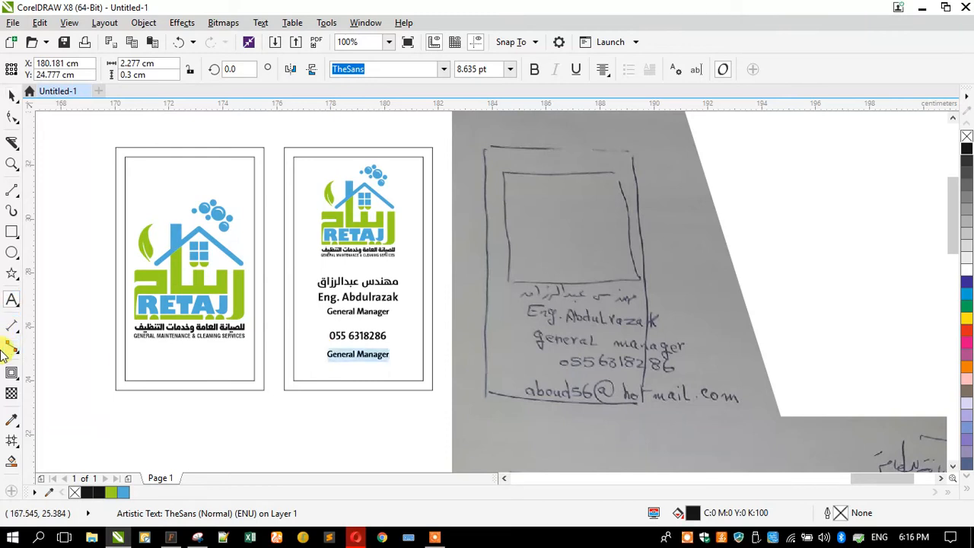
{"action": "type", "text": "Abu Dhabi - U.A.E"}
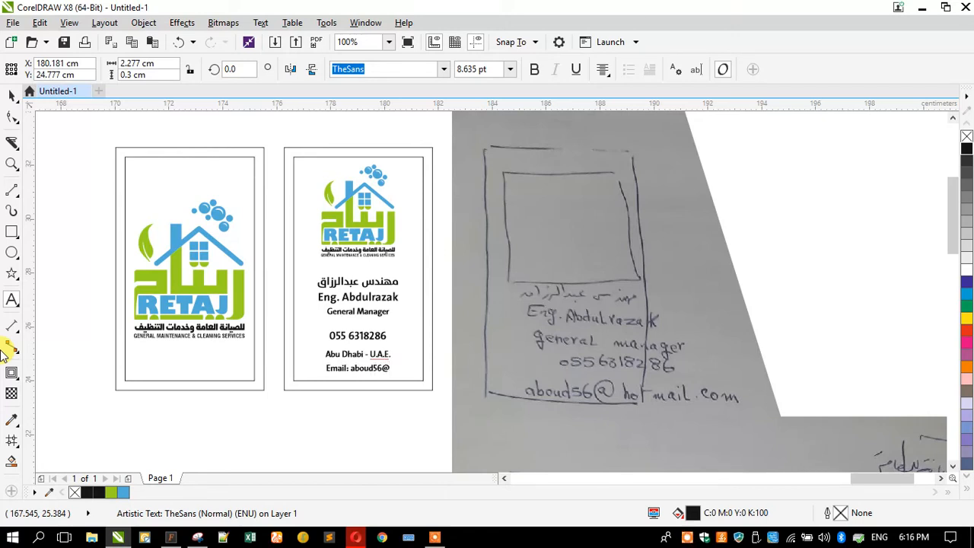
{"action": "type", "text": ".com"}
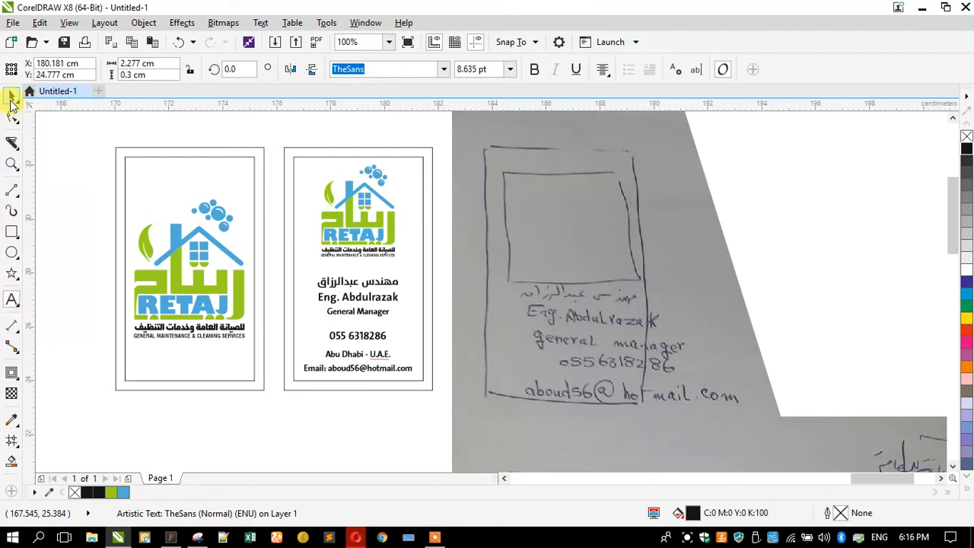
{"action": "left_click", "coordinate": [313, 352]}
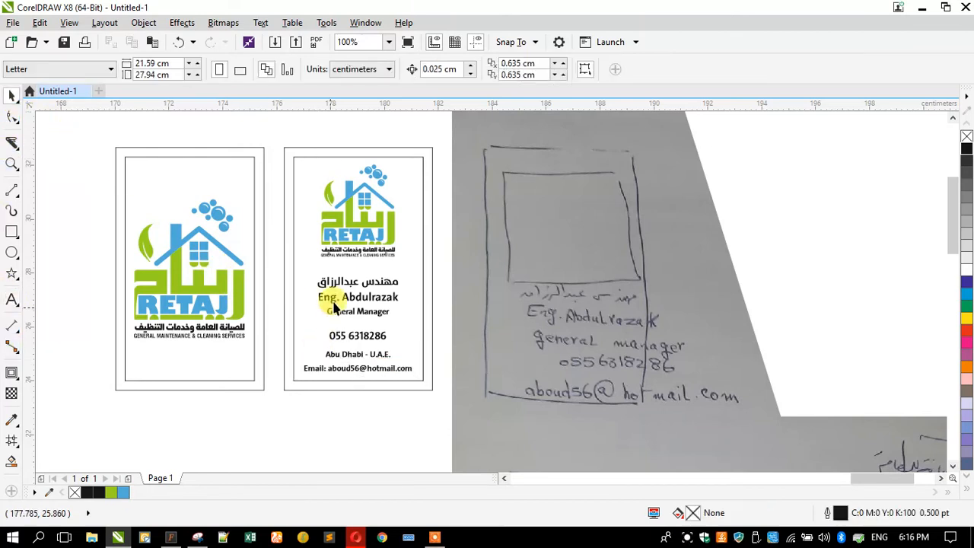
Create a shortened copy of the details card's outer frame as a strip 5.5 by about 1.47 cm along its lower edge
{"action": "left_click", "coordinate": [288, 197]}
{"action": "left_click_drag", "start_coordinate": [359, 147], "coordinate": [318, 336]}
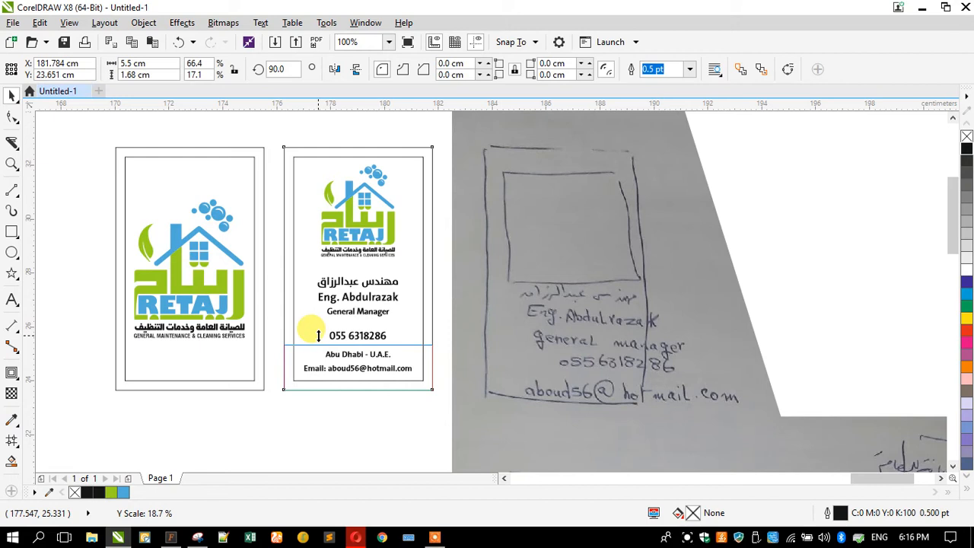
{"action": "left_click_drag", "start_coordinate": [318, 337], "coordinate": [314, 341]}
Fill the lower strip with the logo's blue (C73 M16 Y0 K0) by sampling it from the artwork
{"action": "left_click", "coordinate": [11, 419]}
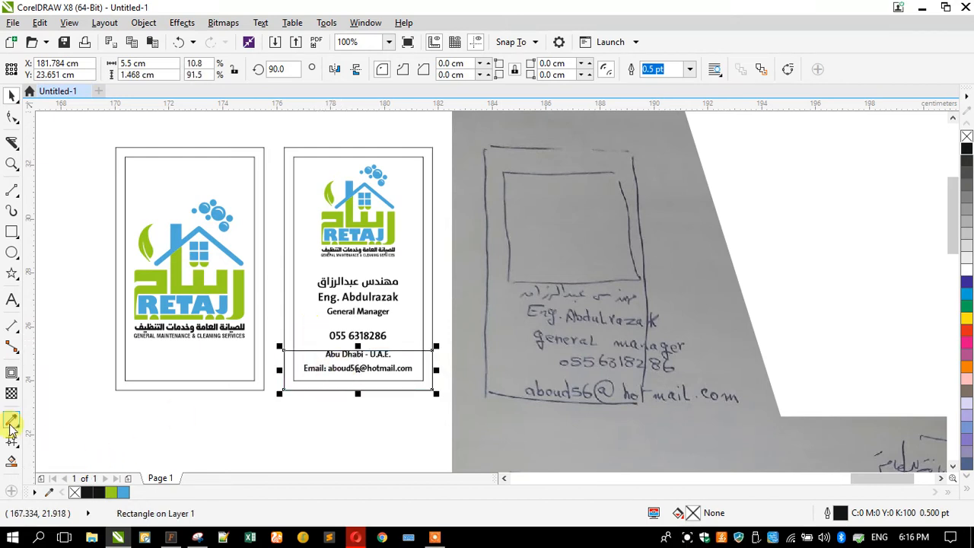
{"action": "left_click", "coordinate": [342, 218]}
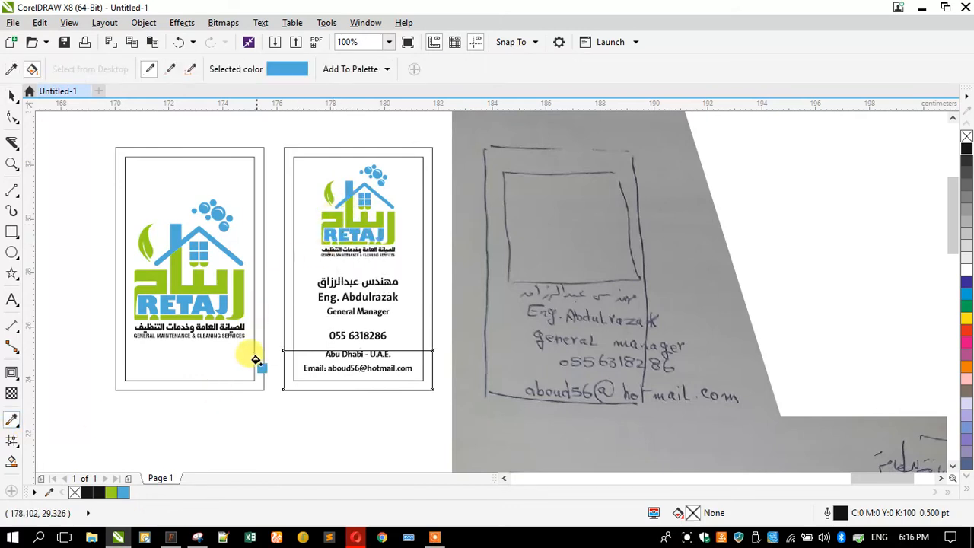
{"action": "left_click", "coordinate": [303, 357]}
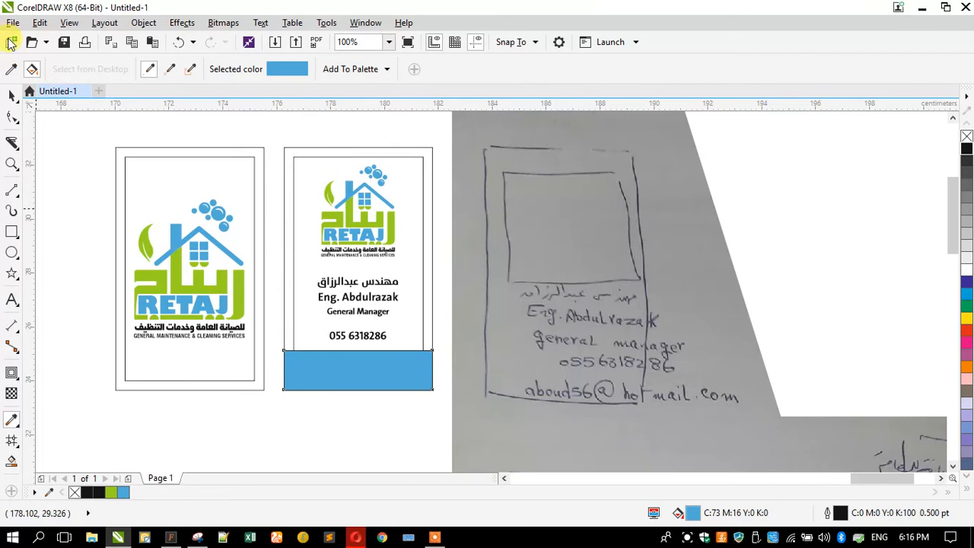
{"action": "left_click", "coordinate": [11, 98]}
Send the blue strip behind the address and e-mail text and remove its outline
{"action": "left_click", "coordinate": [358, 358]}
{"action": "key", "text": "ctrl+Page_Down"}
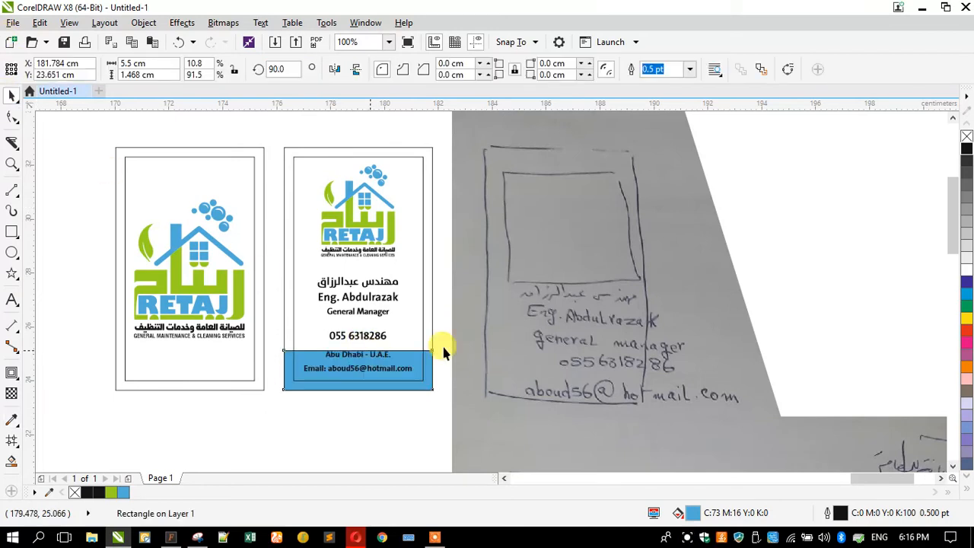
{"action": "right_click", "coordinate": [966, 136]}
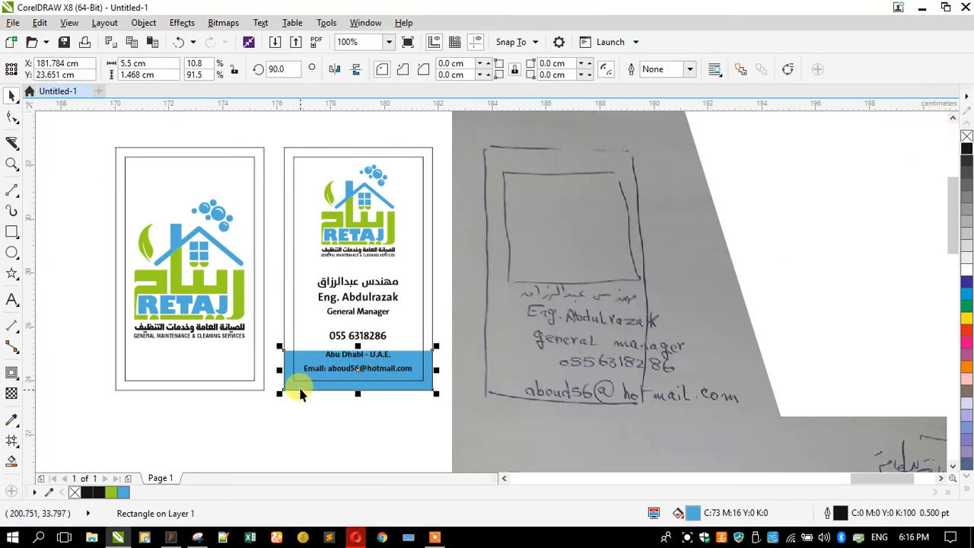
Move the address and e-mail text slightly down within the blue strip and colour it white
{"action": "scroll", "coordinate": [312, 385], "scroll_direction": "up", "scroll_amount": 2}
{"action": "scroll", "coordinate": [312, 384], "scroll_direction": "up", "scroll_amount": 2}
{"action": "left_click", "coordinate": [345, 332]}
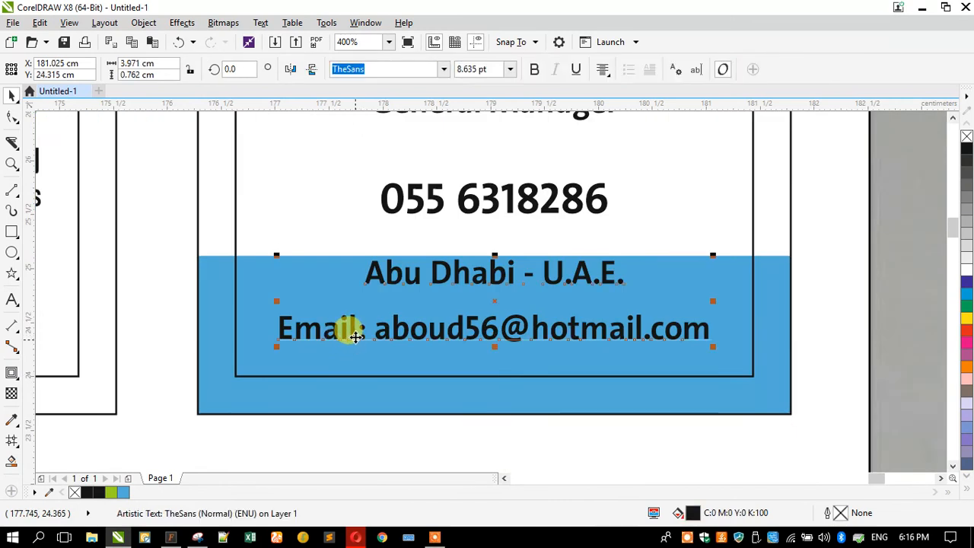
{"action": "left_click_drag", "start_coordinate": [355, 358], "coordinate": [355, 370]}
{"action": "left_click_drag", "start_coordinate": [967, 263], "coordinate": [453, 338]}
{"action": "scroll", "coordinate": [454, 338], "scroll_direction": "down", "scroll_amount": 1}
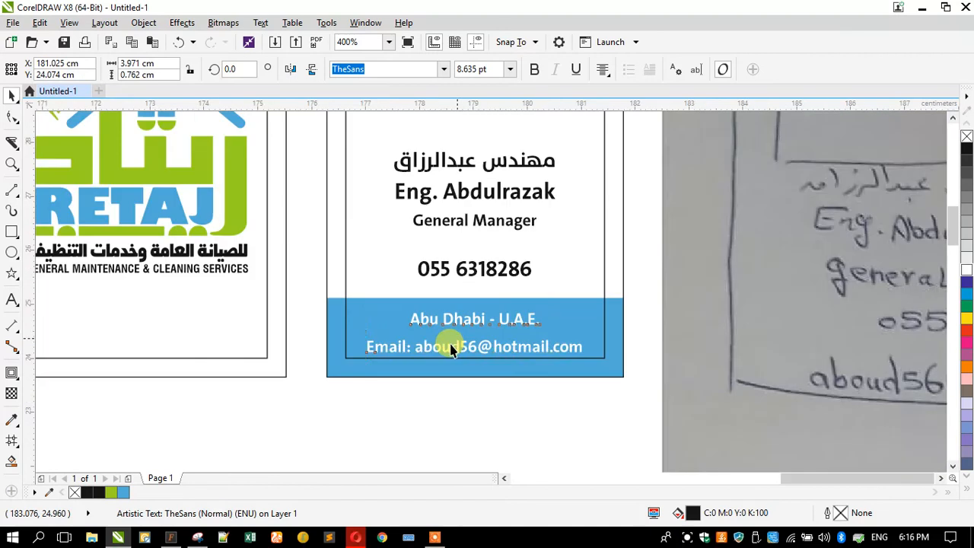
{"action": "scroll", "coordinate": [451, 344], "scroll_direction": "down", "scroll_amount": 1}
Reset the outer and inner frames of both cards to black hairline outlines
{"action": "left_click", "coordinate": [392, 304]}
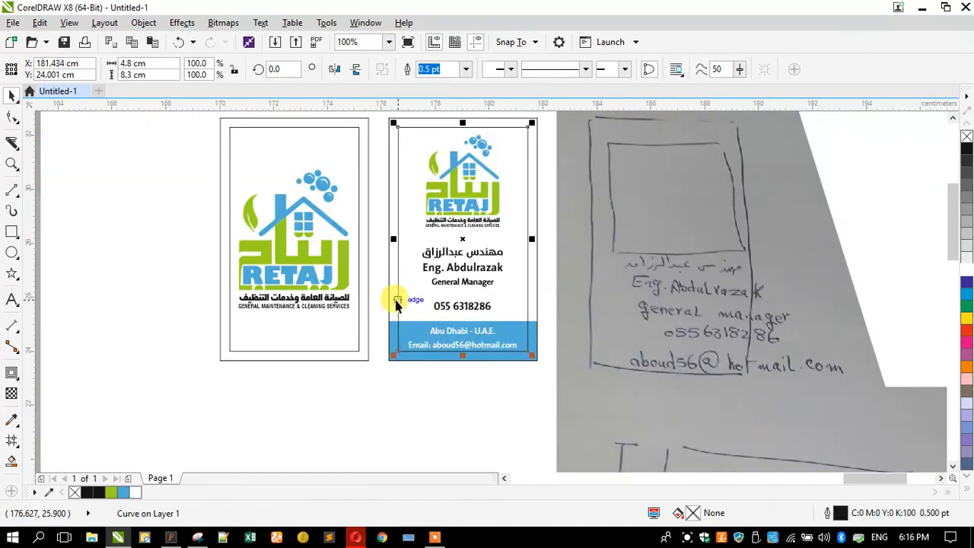
{"action": "left_click", "coordinate": [389, 303], "text": "shift"}
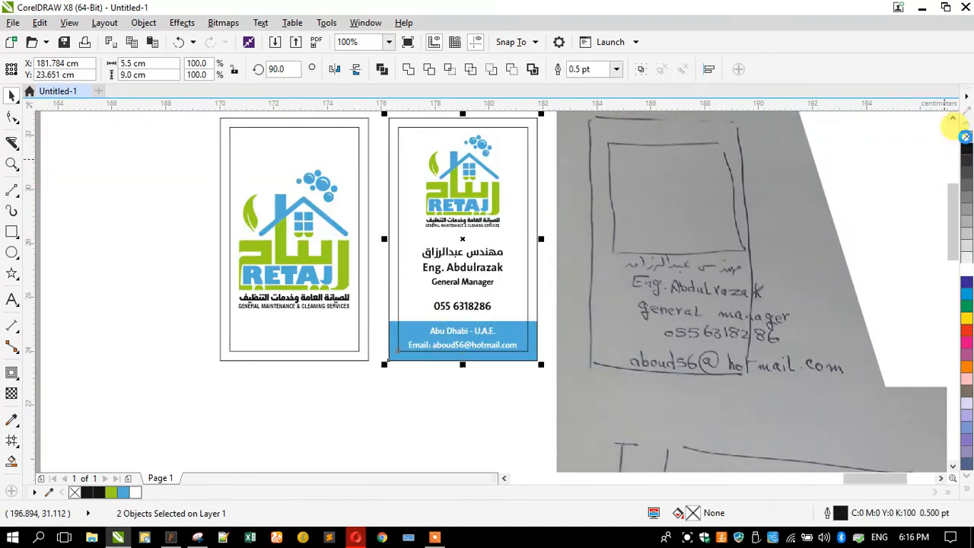
{"action": "right_click", "coordinate": [966, 137]}
{"action": "right_click", "coordinate": [966, 149]}
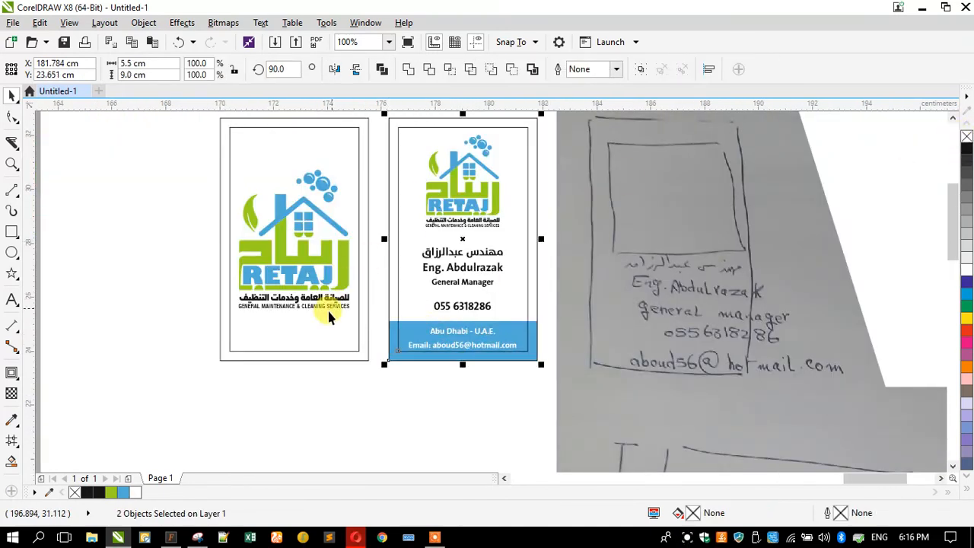
{"action": "left_click", "coordinate": [337, 360]}
{"action": "left_click", "coordinate": [371, 355], "text": "shift"}
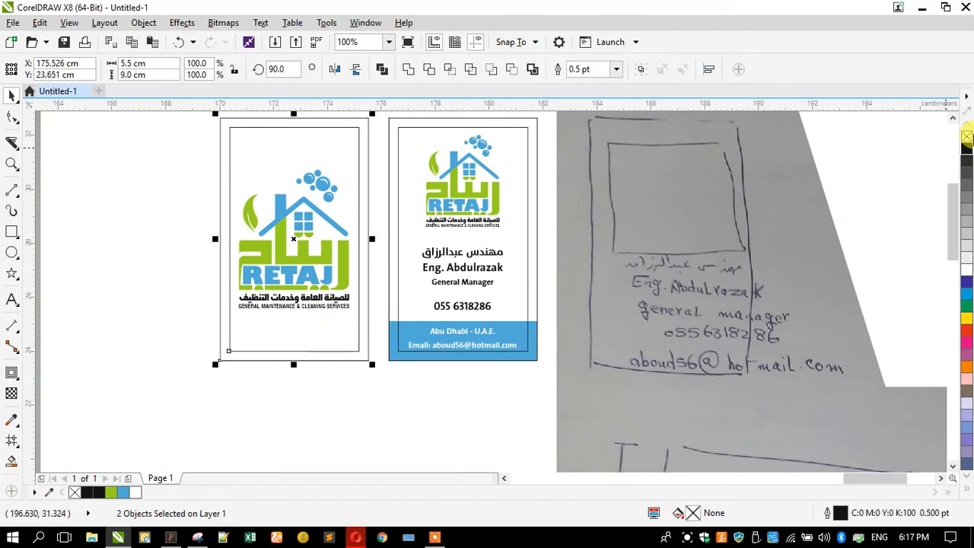
{"action": "right_click", "coordinate": [967, 137]}
{"action": "right_click", "coordinate": [967, 150]}
{"action": "left_click", "coordinate": [110, 219]}
Remove the outlines of the inner margin frames on both cards
{"action": "left_click", "coordinate": [230, 181]}
{"action": "left_click", "coordinate": [419, 163], "text": "shift"}
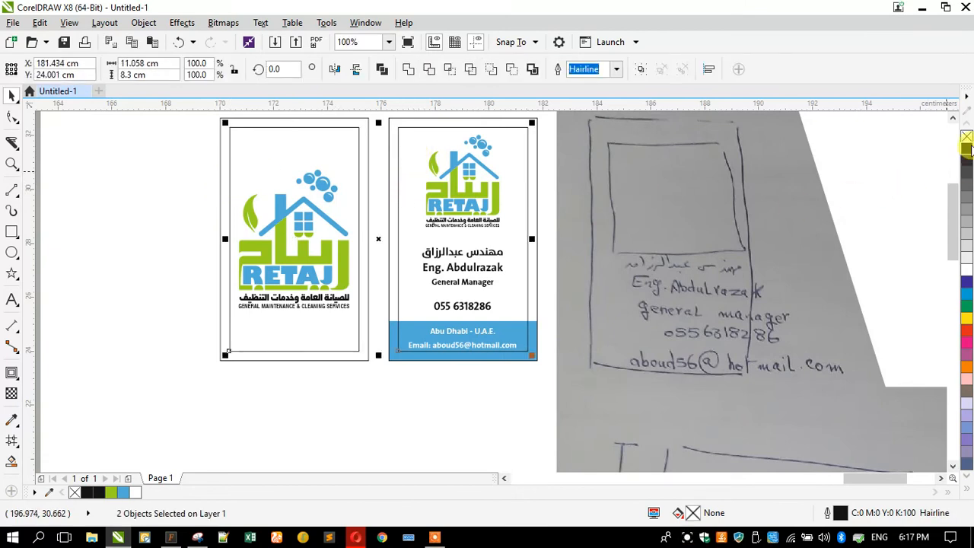
{"action": "right_click", "coordinate": [967, 139]}
{"action": "left_click", "coordinate": [165, 306]}
{"action": "scroll", "coordinate": [378, 276], "scroll_direction": "down", "scroll_amount": 1}
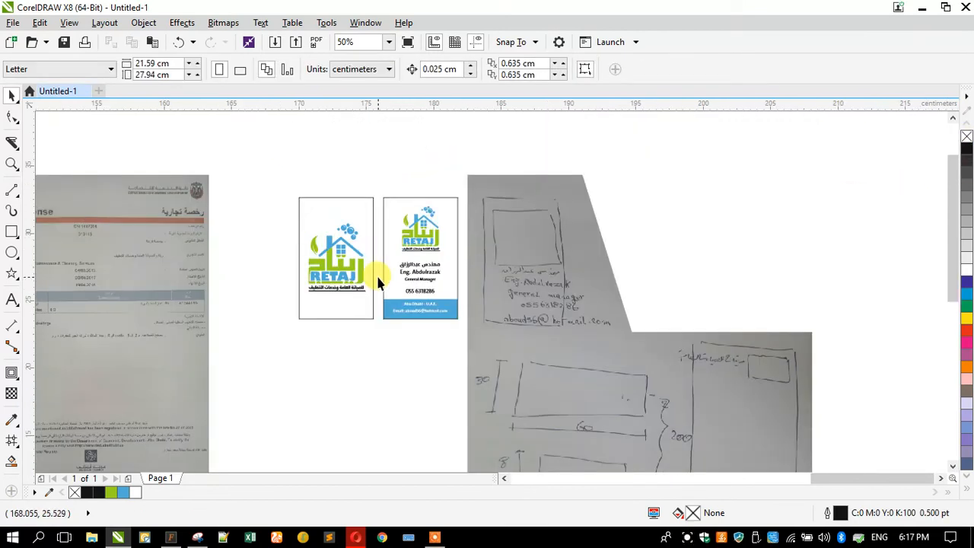
{"action": "scroll", "coordinate": [722, 371], "scroll_direction": "up", "scroll_amount": 1}
{"action": "scroll", "coordinate": [719, 371], "scroll_direction": "up", "scroll_amount": 1}
{"action": "scroll", "coordinate": [739, 370], "scroll_direction": "down", "scroll_amount": 1}
{"action": "scroll", "coordinate": [743, 370], "scroll_direction": "down", "scroll_amount": 1}
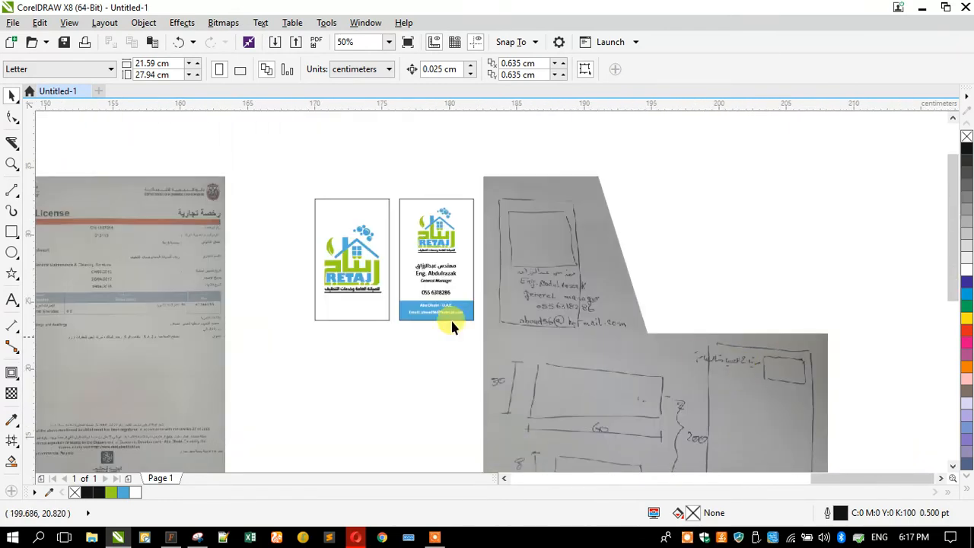
Move the logo card close beside the details card, then shift both cards together away from the handwritten sketch
{"action": "scroll", "coordinate": [351, 242], "scroll_direction": "up", "scroll_amount": 1}
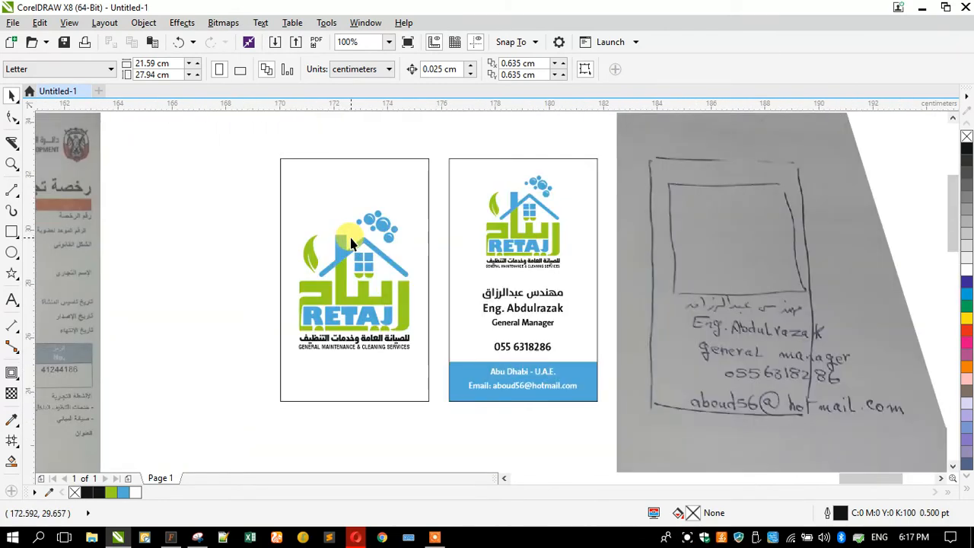
{"action": "left_click_drag", "start_coordinate": [276, 146], "coordinate": [436, 404]}
{"action": "left_click_drag", "start_coordinate": [390, 366], "coordinate": [405, 366]}
{"action": "left_click", "coordinate": [226, 251]}
{"action": "left_click_drag", "start_coordinate": [257, 131], "coordinate": [633, 438]}
{"action": "left_click_drag", "start_coordinate": [542, 350], "coordinate": [498, 351]}
{"action": "left_click", "coordinate": [198, 295]}
Add a horizontal dimension above the details card for its width and a vertical dimension beside the logo card for its height
{"action": "left_click", "coordinate": [11, 325]}
{"action": "left_click_drag", "start_coordinate": [550, 159], "coordinate": [404, 167]}
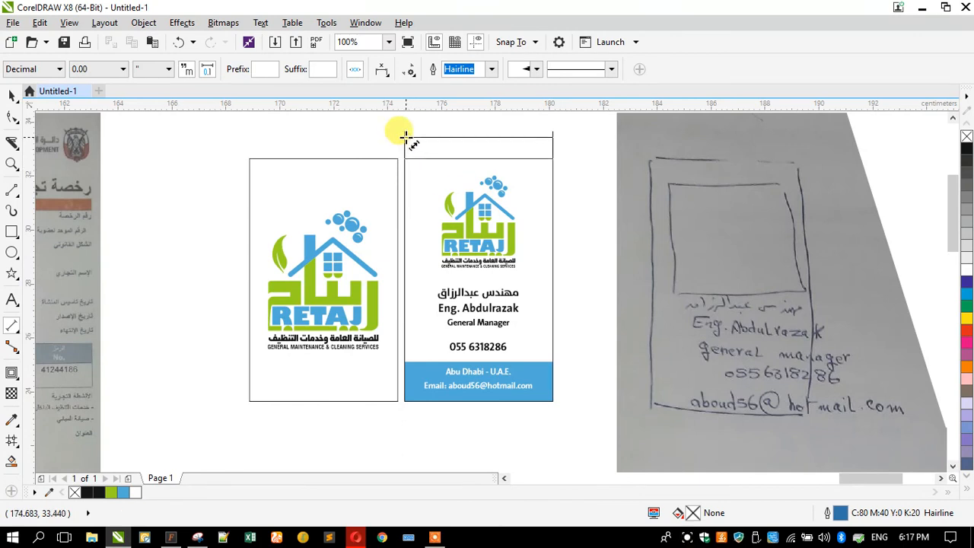
{"action": "left_click", "coordinate": [404, 143]}
{"action": "left_click_drag", "start_coordinate": [250, 162], "coordinate": [239, 388]}
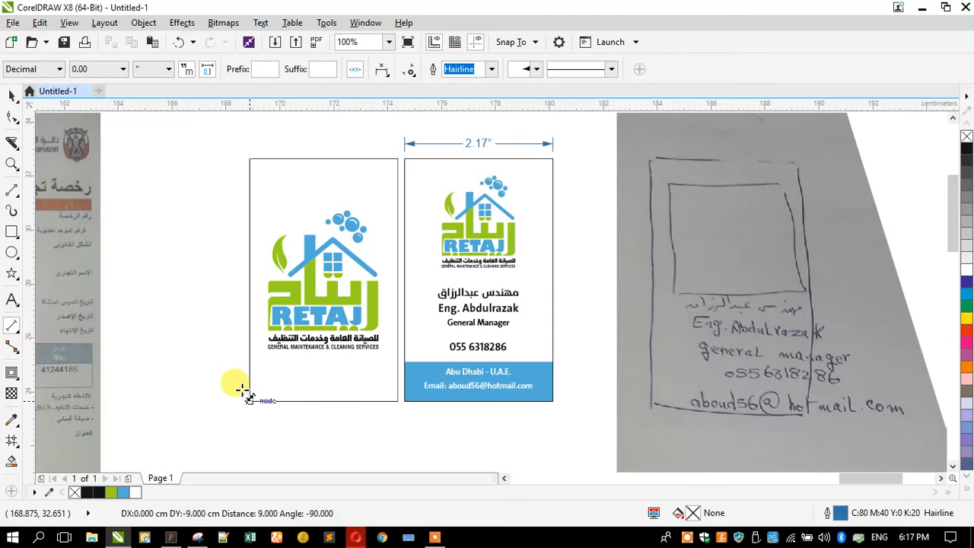
{"action": "left_click", "coordinate": [233, 370]}
Set the units of the logo card's height dimension to cm
{"action": "left_click", "coordinate": [11, 95]}
{"action": "left_click", "coordinate": [282, 175]}
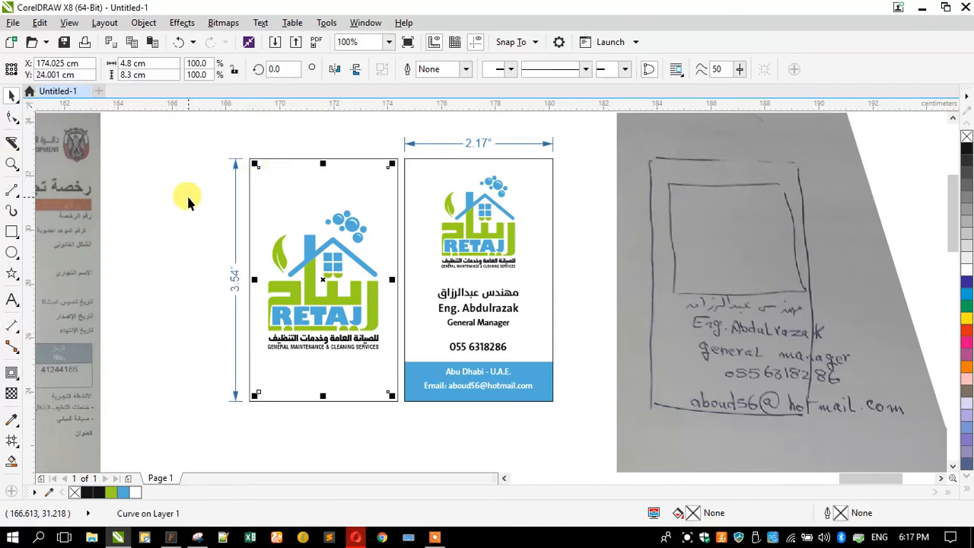
{"action": "left_click", "coordinate": [235, 206]}
{"action": "left_click", "coordinate": [167, 69]}
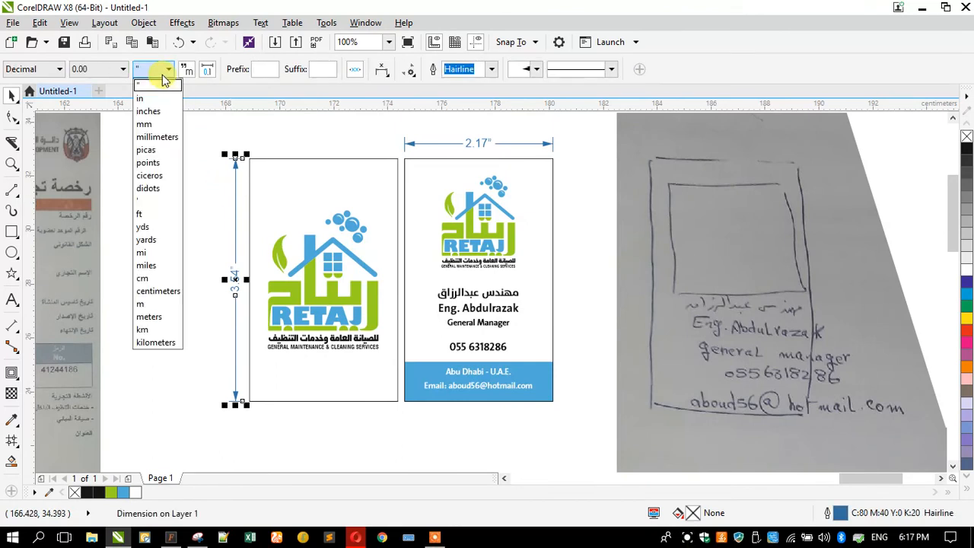
{"action": "left_click", "coordinate": [144, 278]}
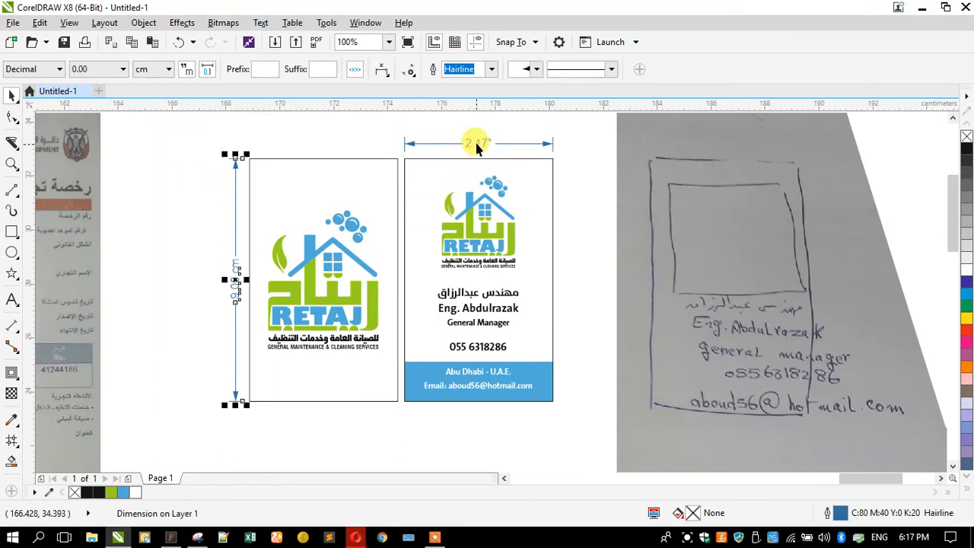
Set the units of the details card's width dimension to cm
{"action": "left_click", "coordinate": [455, 143]}
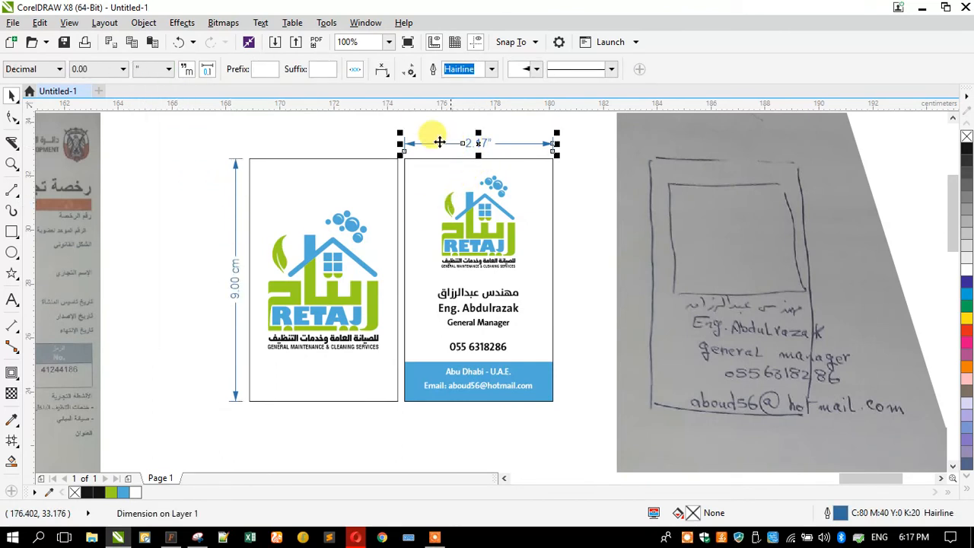
{"action": "left_click", "coordinate": [162, 70]}
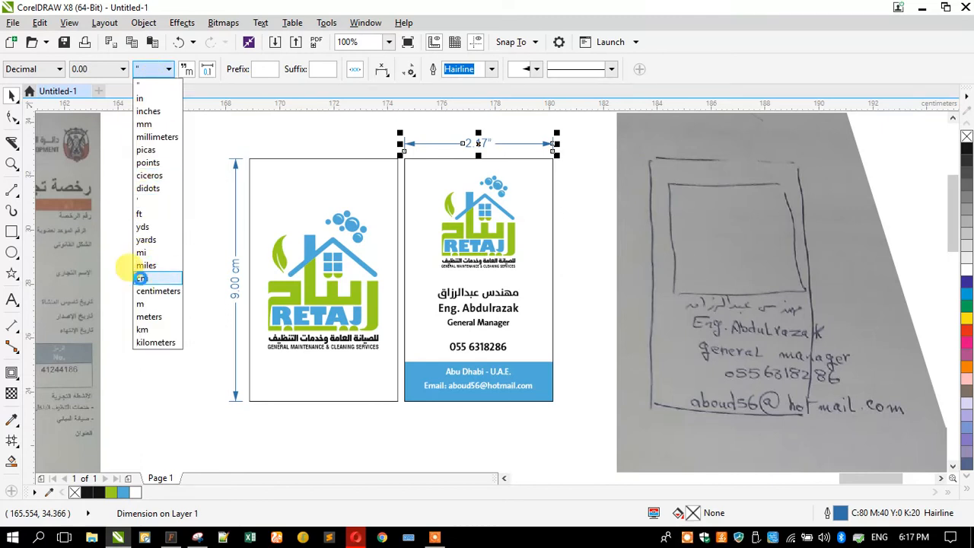
{"action": "left_click", "coordinate": [140, 278]}
Fill the logo card's outer rectangle with the green used in the RETAJ logo
{"action": "left_click", "coordinate": [270, 195]}
{"action": "left_click", "coordinate": [329, 159]}
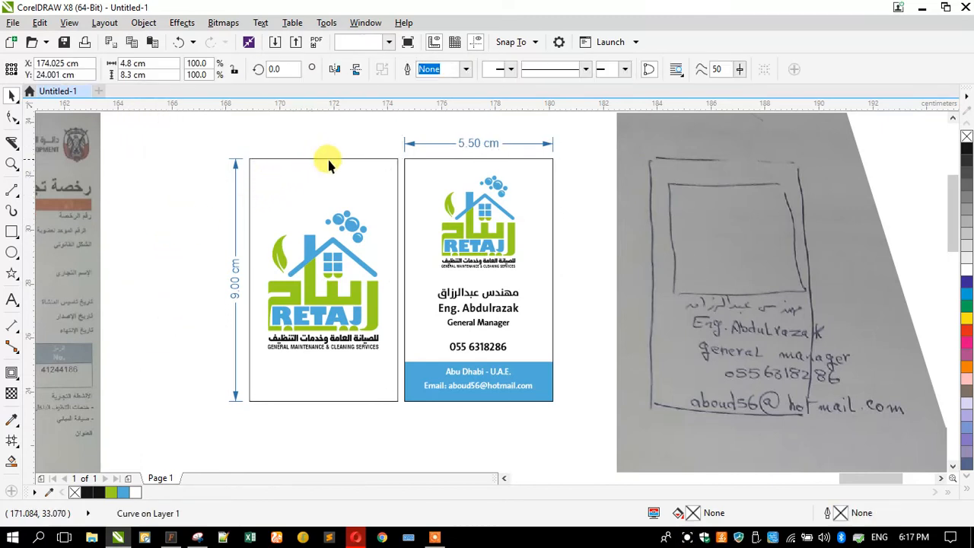
{"action": "left_click", "coordinate": [329, 161]}
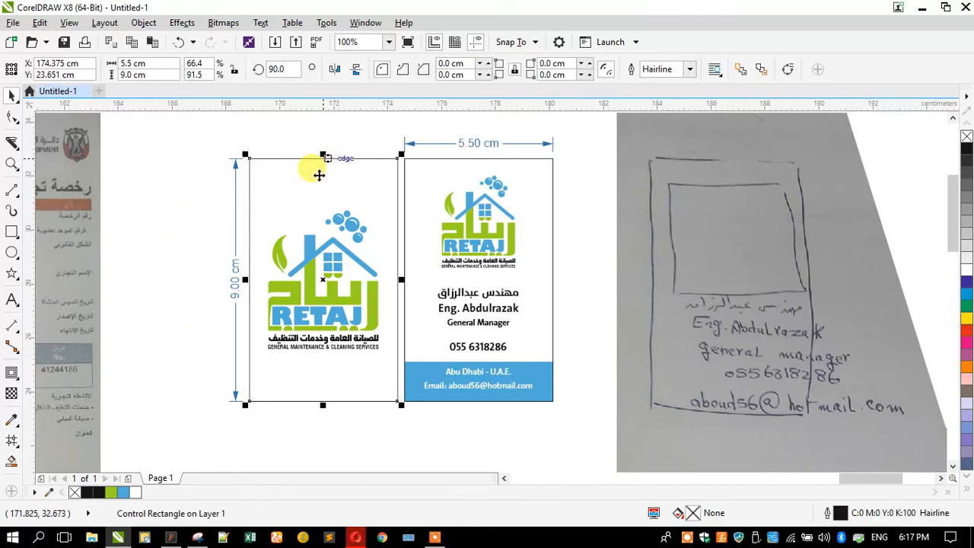
{"action": "left_click", "coordinate": [10, 423]}
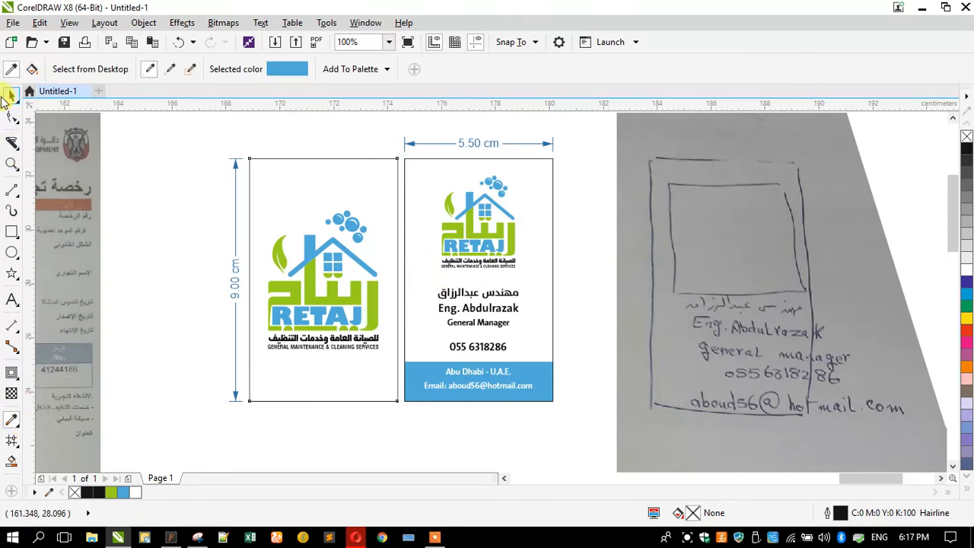
{"action": "left_click", "coordinate": [11, 95]}
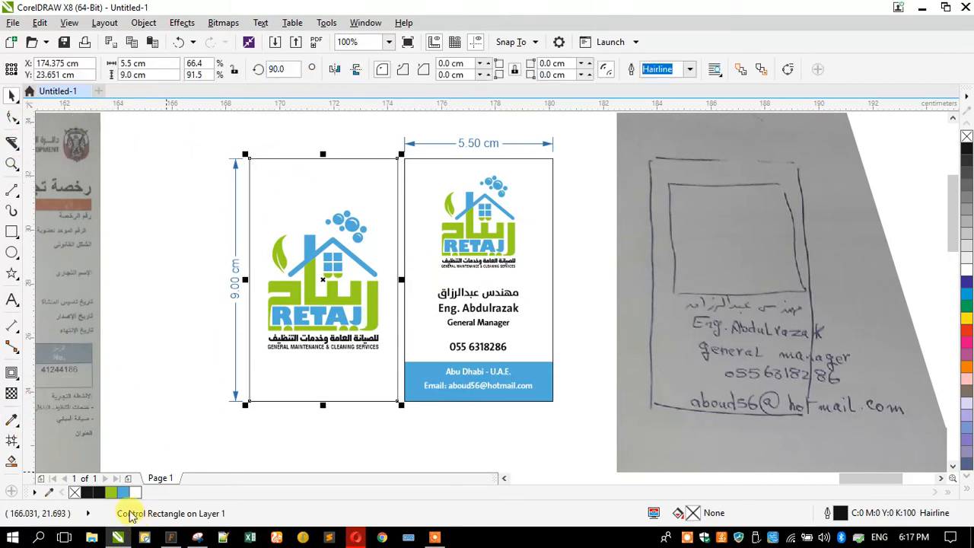
{"action": "left_click", "coordinate": [112, 495]}
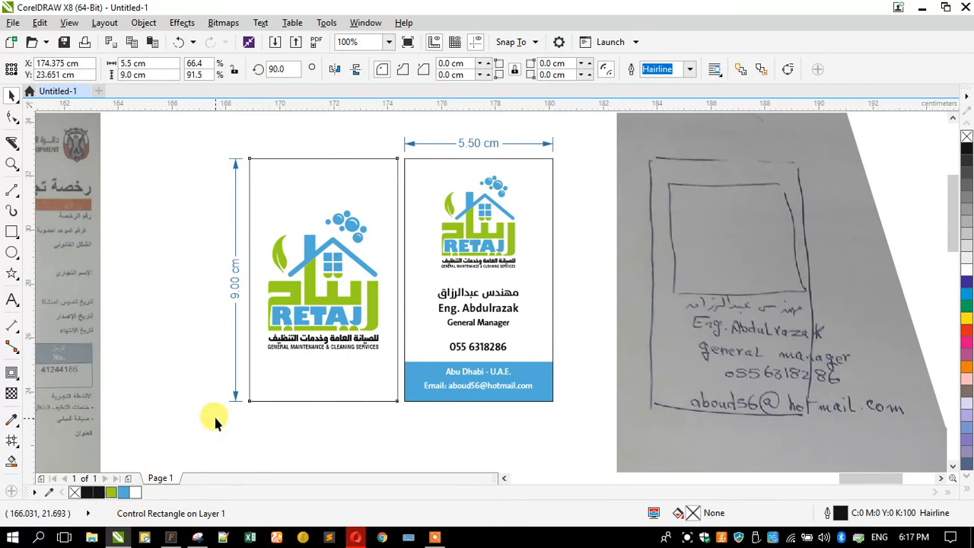
{"action": "left_click", "coordinate": [176, 343]}
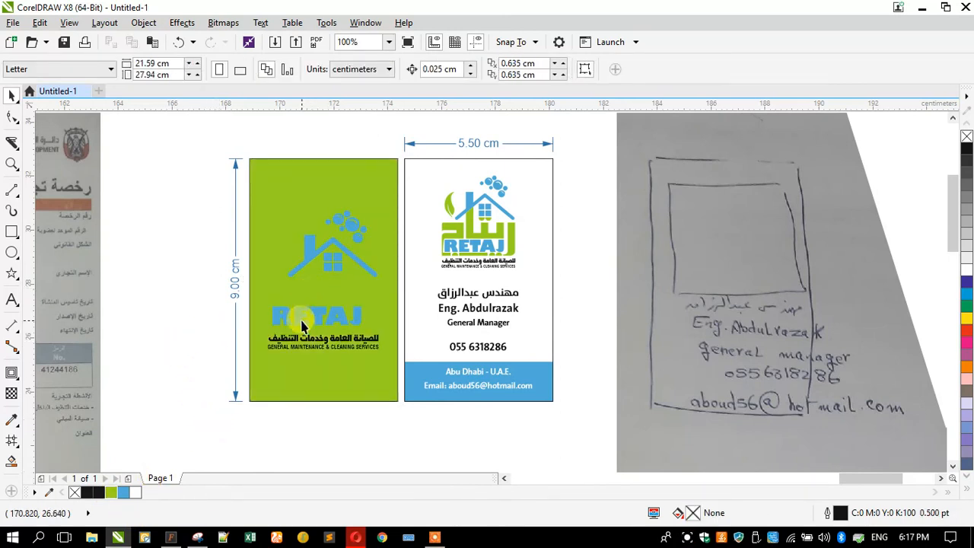
Recolour the entire logo group on the logo card white
{"action": "left_click", "coordinate": [300, 317]}
{"action": "left_click", "coordinate": [967, 271]}
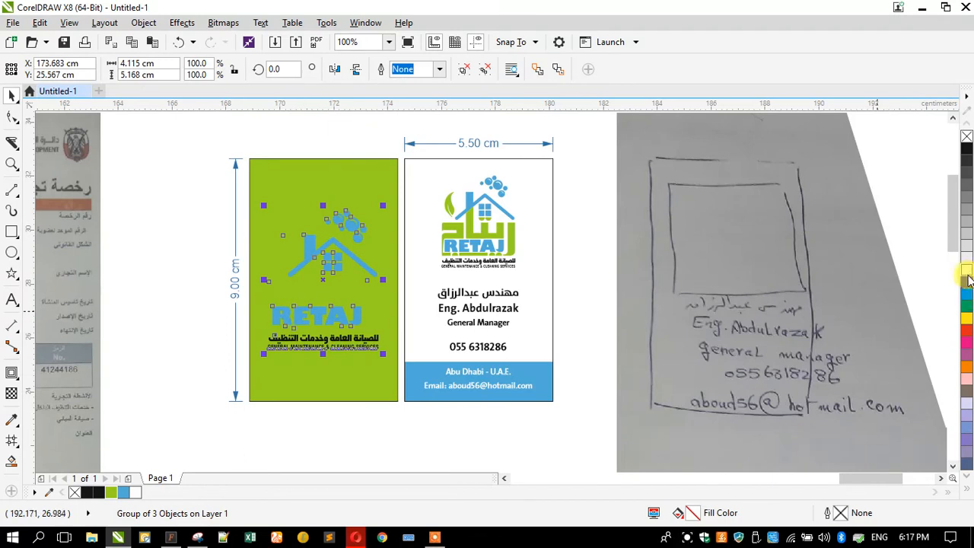
{"action": "left_click", "coordinate": [190, 290]}
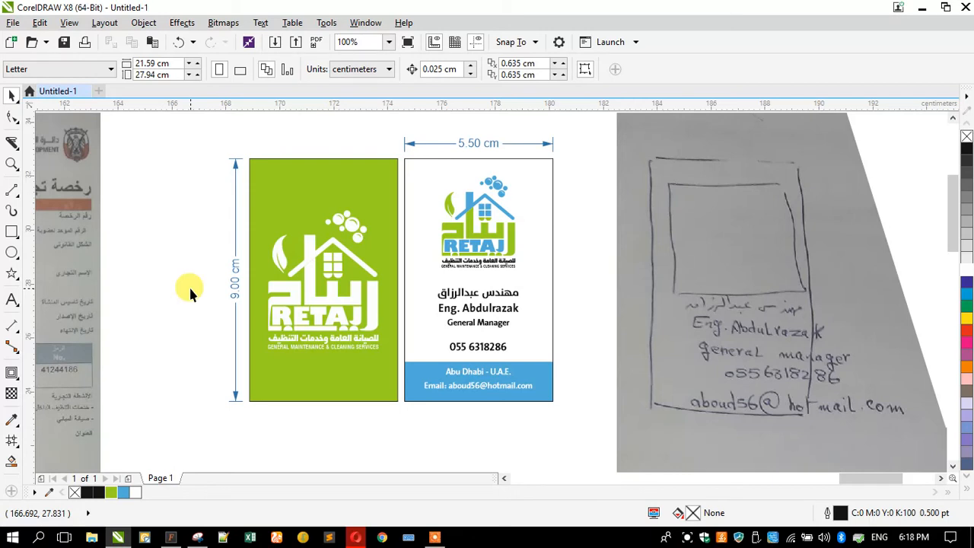
Fill the logo card's outer rectangle with the logo's blue and scale the white logo down slightly about its centre
{"action": "left_click", "coordinate": [282, 370]}
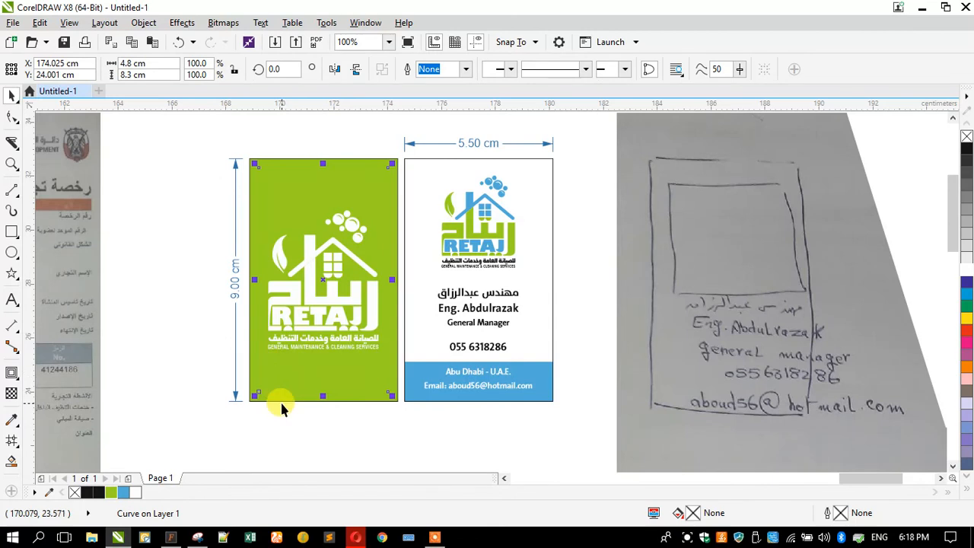
{"action": "left_click", "coordinate": [277, 401]}
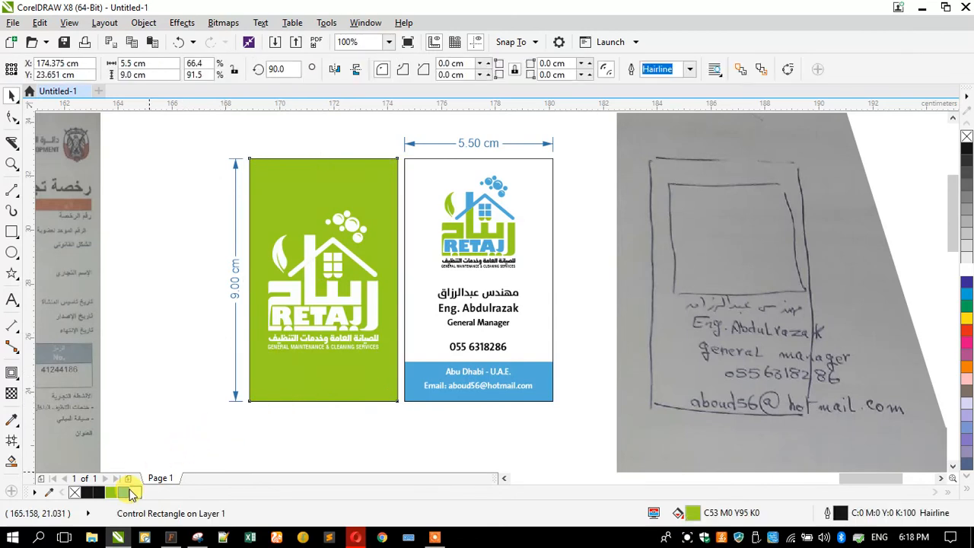
{"action": "left_click", "coordinate": [131, 493]}
{"action": "left_click", "coordinate": [202, 401]}
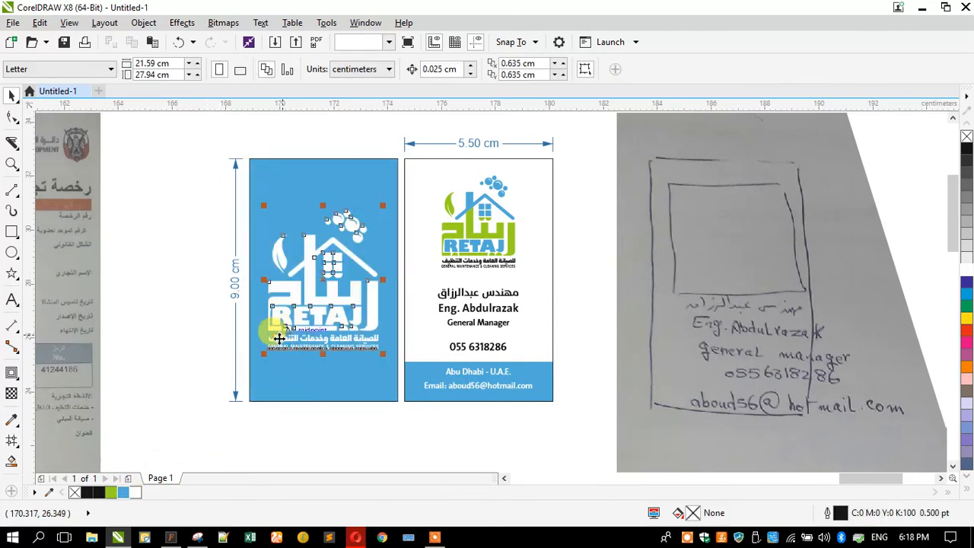
{"action": "left_click_drag", "start_coordinate": [263, 354], "coordinate": [272, 364], "text": "shift"}
{"action": "left_click", "coordinate": [189, 358]}
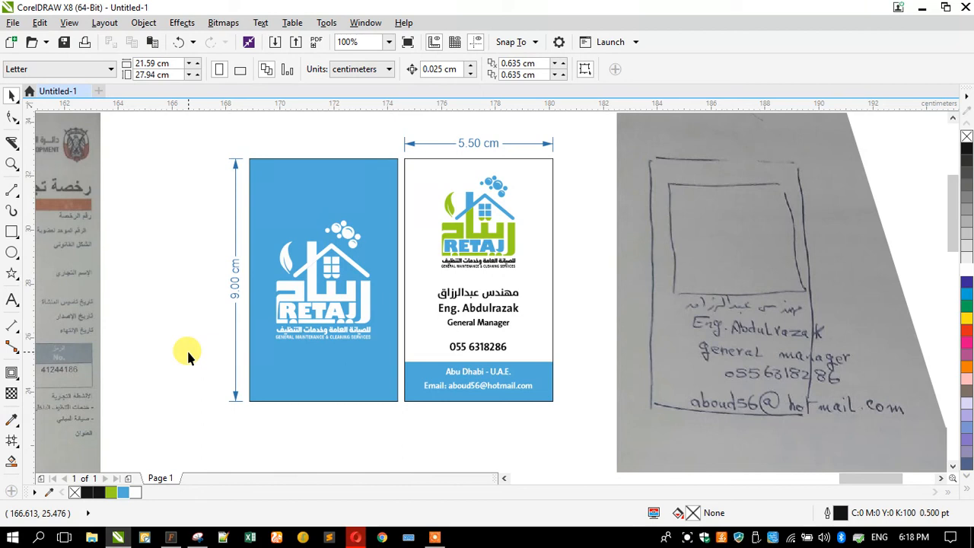
{"action": "left_click", "coordinate": [11, 163]}
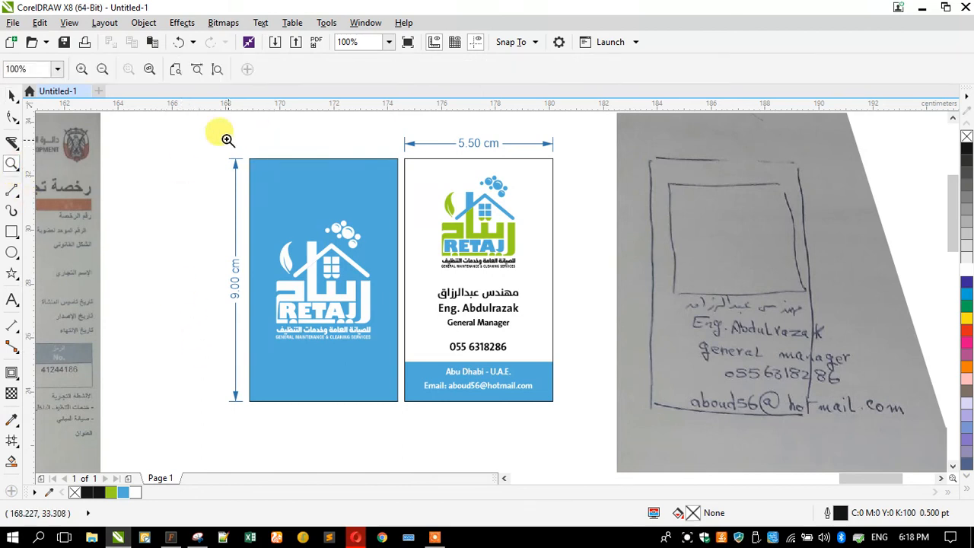
{"action": "left_click_drag", "start_coordinate": [218, 135], "coordinate": [561, 407]}
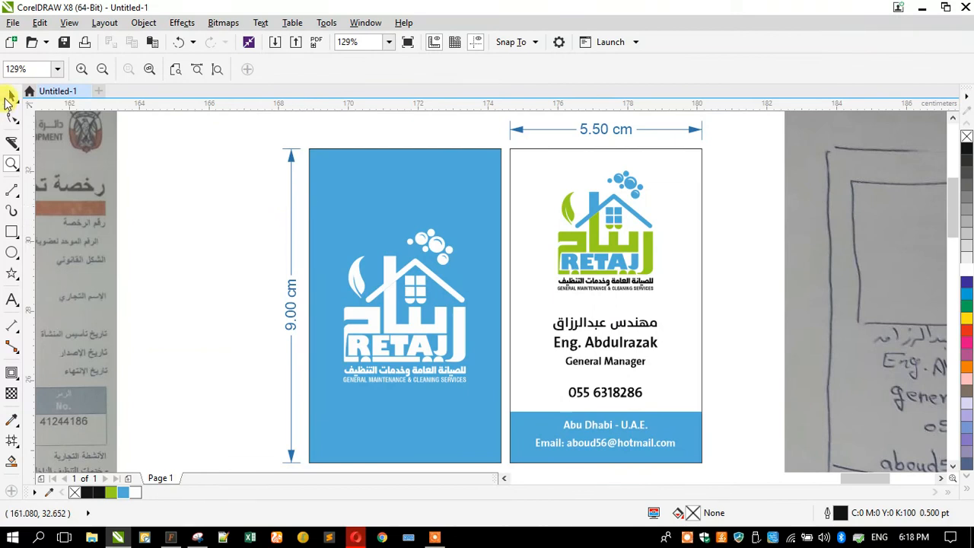
{"action": "left_click", "coordinate": [9, 98]}
{"action": "scroll", "coordinate": [279, 233], "scroll_direction": "down", "scroll_amount": 2}
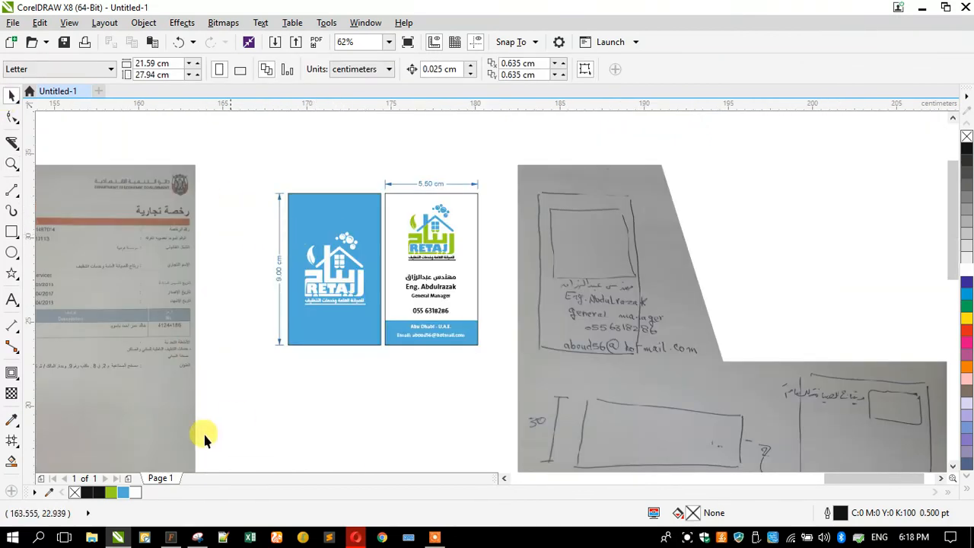
{"action": "left_click", "coordinate": [200, 538]}
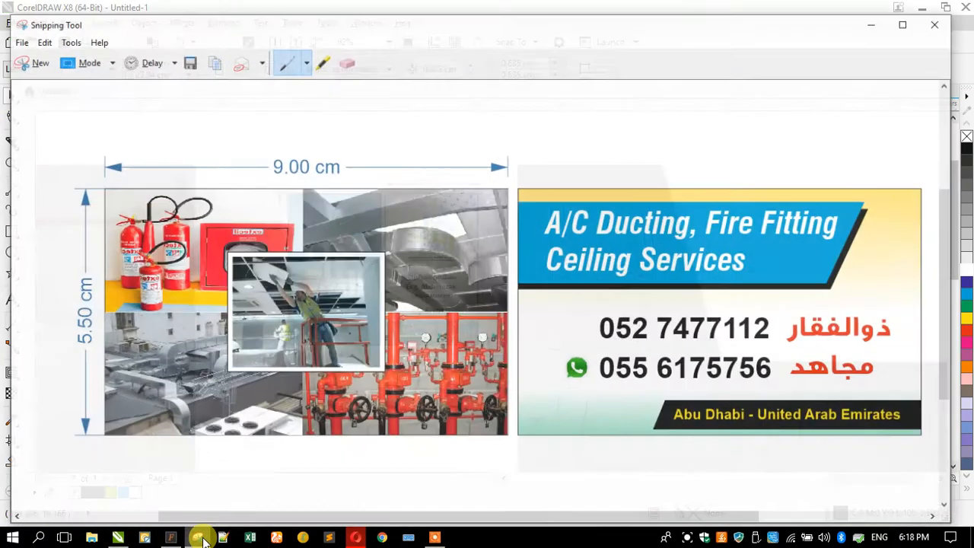
{"action": "left_click", "coordinate": [200, 538]}
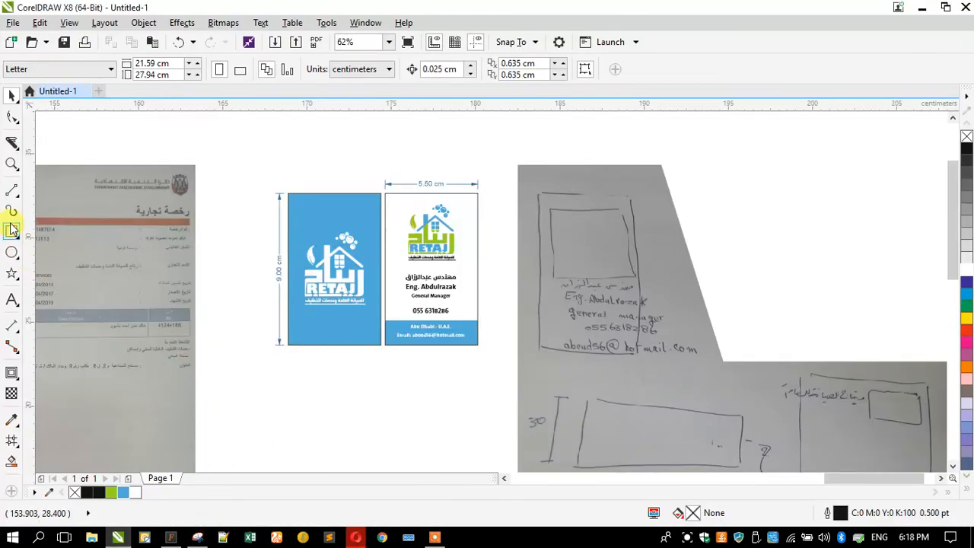
Draw a frame about 13.4 by 10.5 cm around both cards and their dimensions, and select everything within it
{"action": "left_click", "coordinate": [11, 229]}
{"action": "mouse_move", "coordinate": [487, 349]}
{"action": "left_mouse_down"}
{"action": "mouse_move", "coordinate": [261, 162]}
{"action": "mouse_move", "coordinate": [463, 370]}
{"action": "mouse_move", "coordinate": [487, 335]}
{"action": "left_mouse_up"}
{"action": "left_click", "coordinate": [12, 93]}
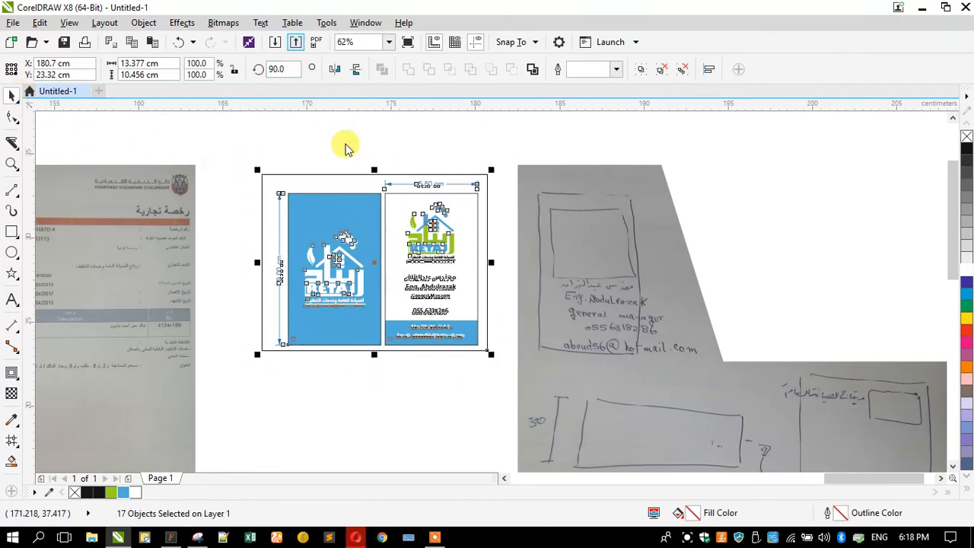
Export only the selected card layout to the Desktop as a JPEG bitmap named "bunsines"
{"action": "key", "text": "ctrl+e"}
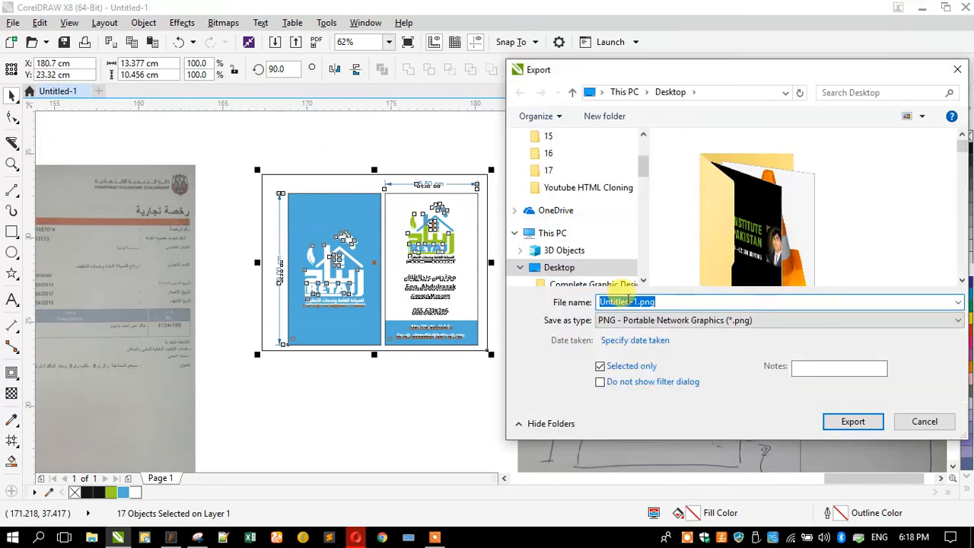
{"action": "left_click", "coordinate": [623, 320]}
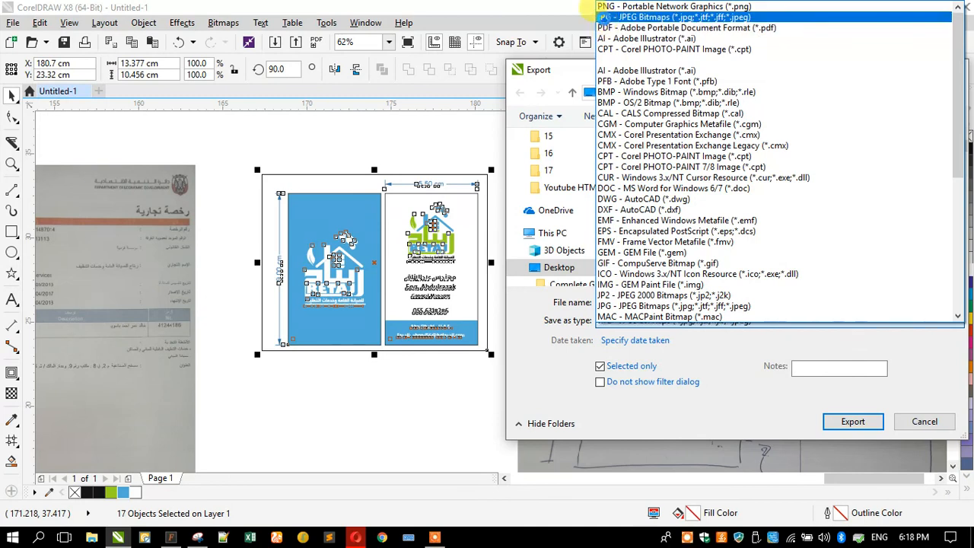
{"action": "left_click", "coordinate": [613, 17]}
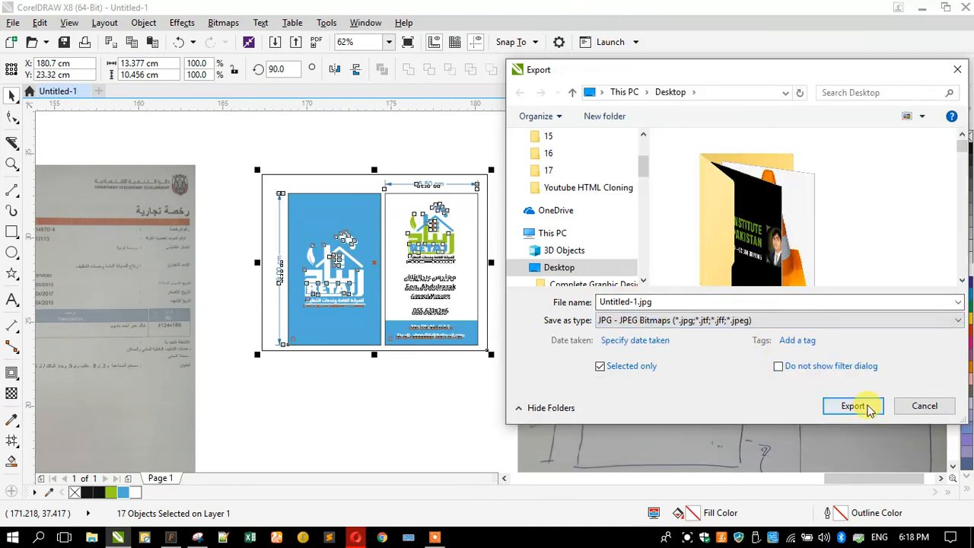
{"action": "triple_click", "coordinate": [598, 302]}
{"action": "type", "text": "b"}
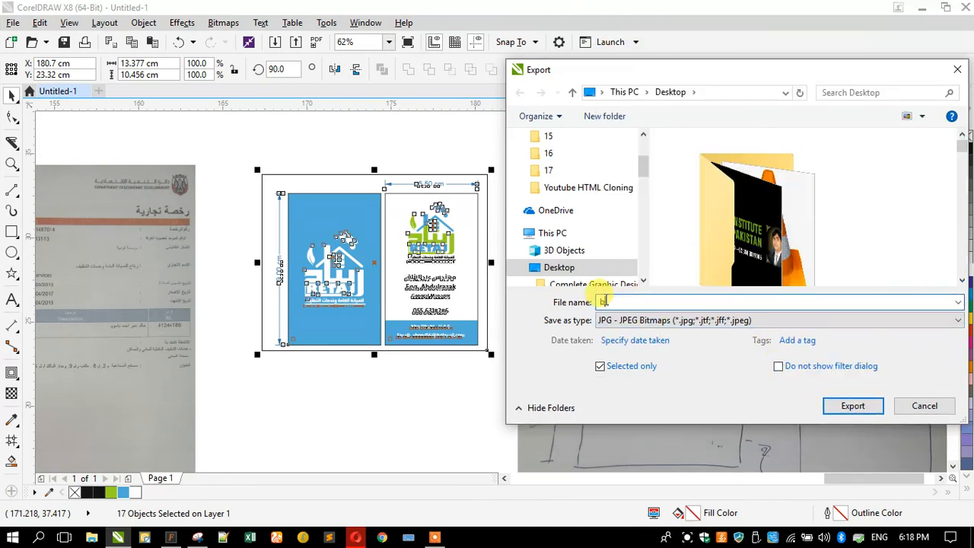
{"action": "type", "text": "nsiness car"}
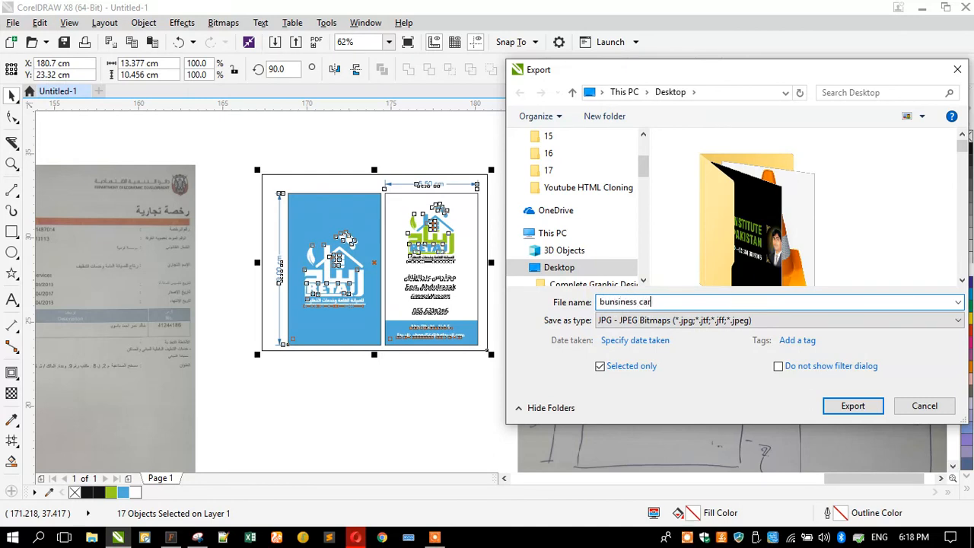
{"action": "key", "text": "Return"}
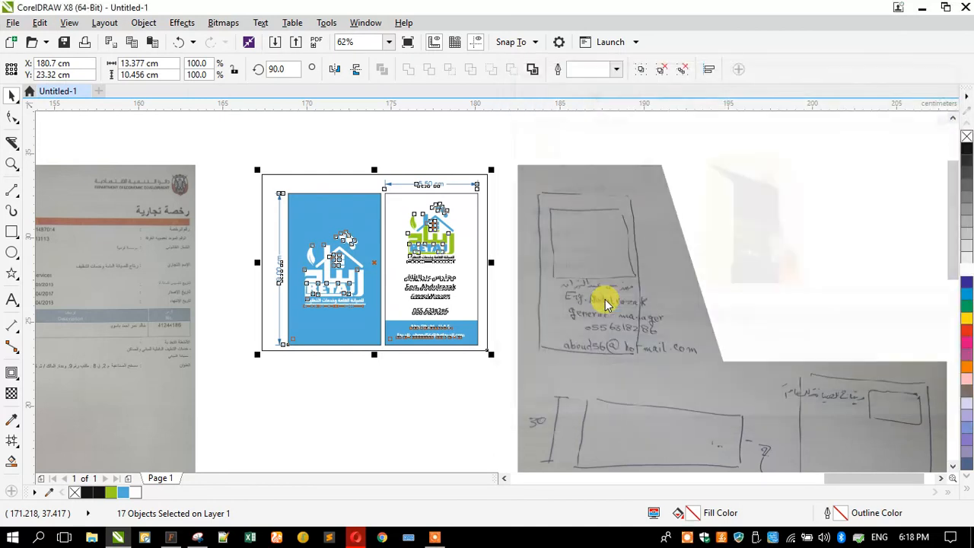